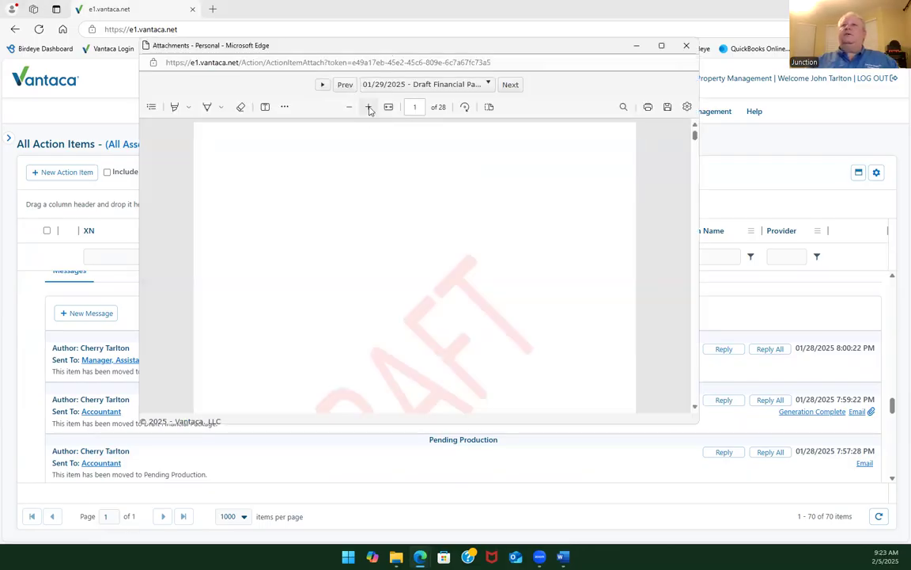
Enlarge the draft financial package and examine RROC Homeowners Association's balance sheet for 12/31/2024 on page 5.
click(369, 108)
scroll(384, 205, down, 10)
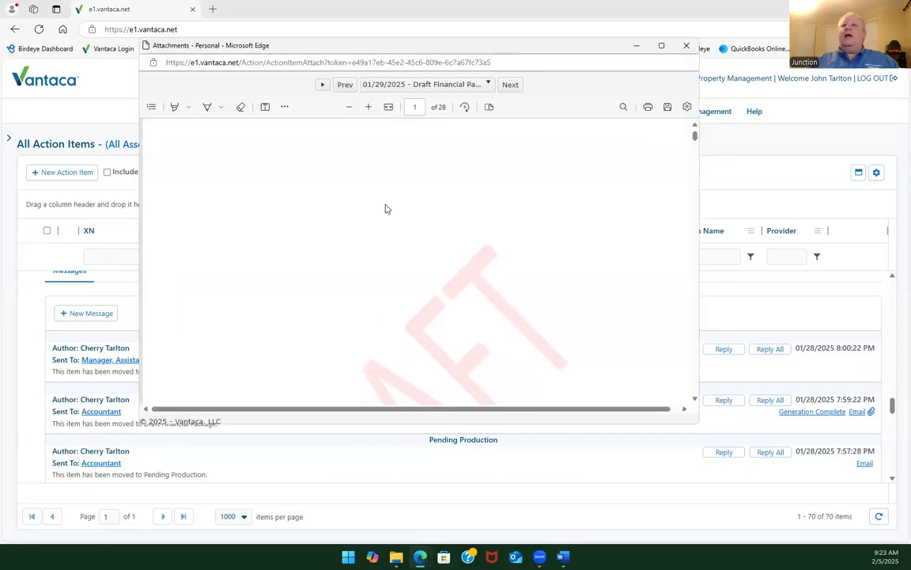
scroll(386, 208, down, 15)
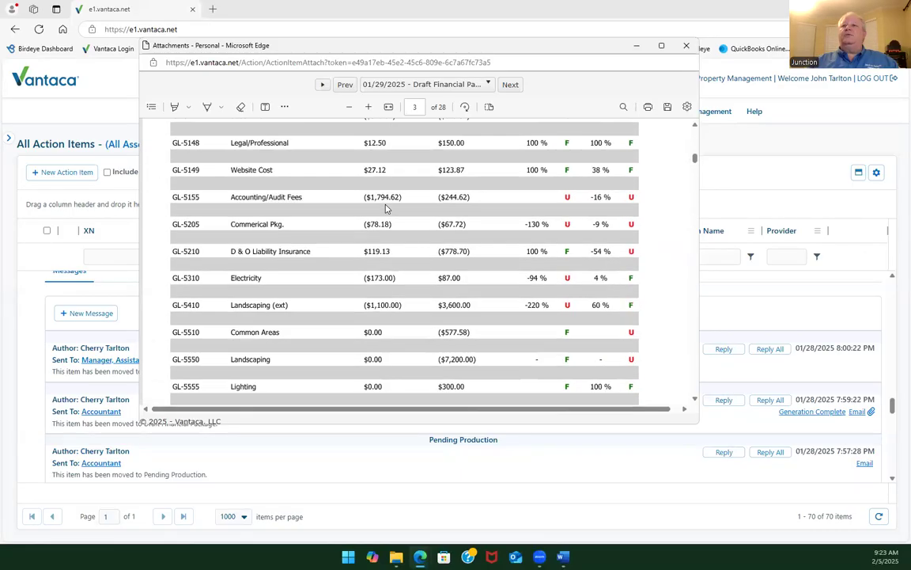
scroll(386, 208, down, 8)
scroll(386, 208, up, 3)
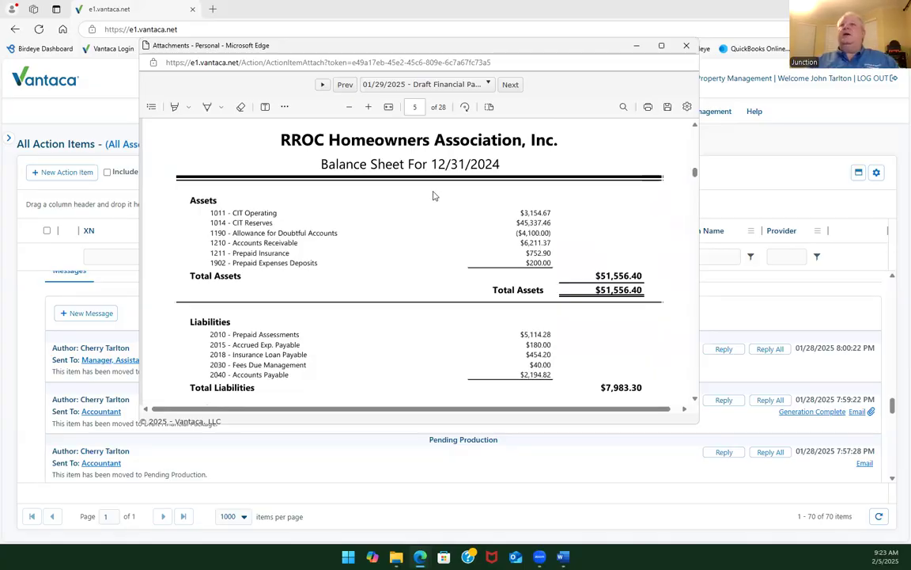
double_click(515, 48)
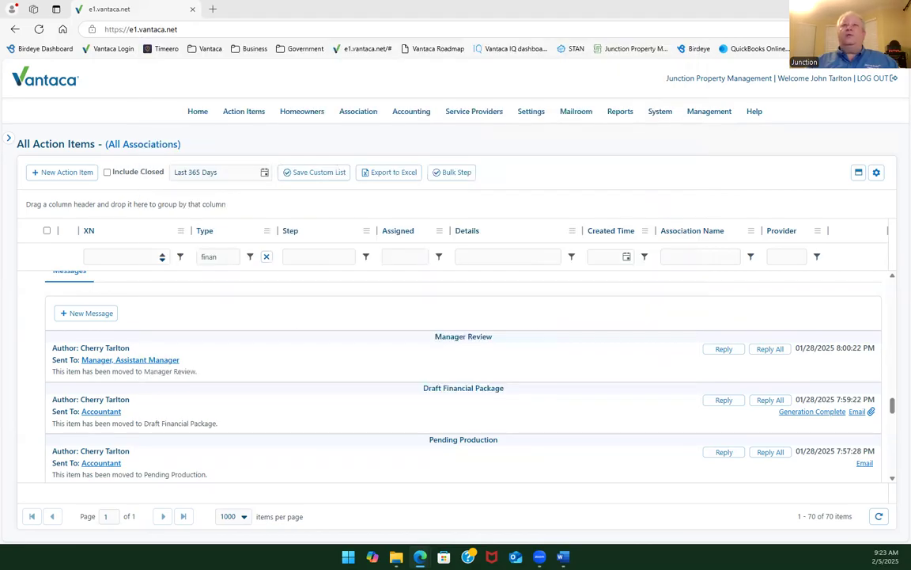
Duplicate the Vantaca browser tab and open the management Financial Overview report in the copy.
right_click(154, 11)
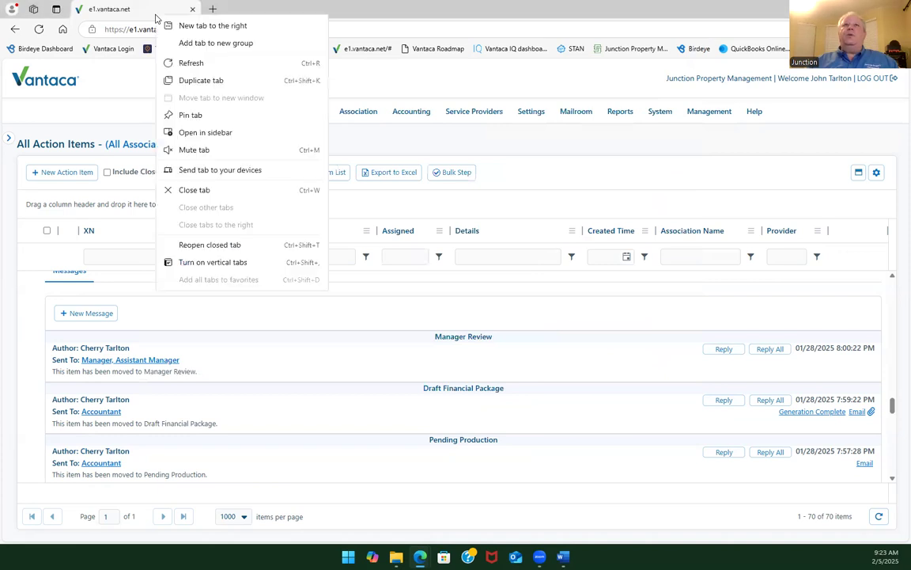
click(211, 84)
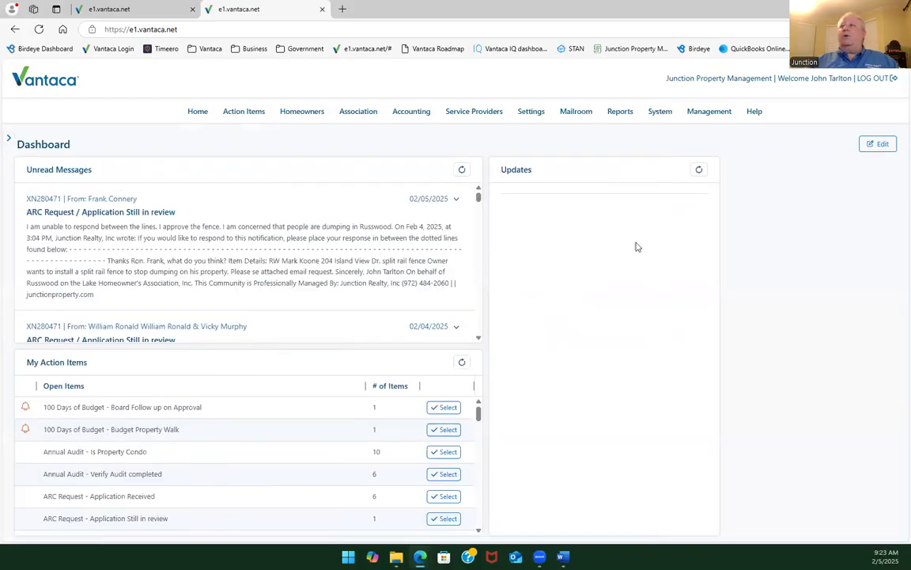
click(710, 115)
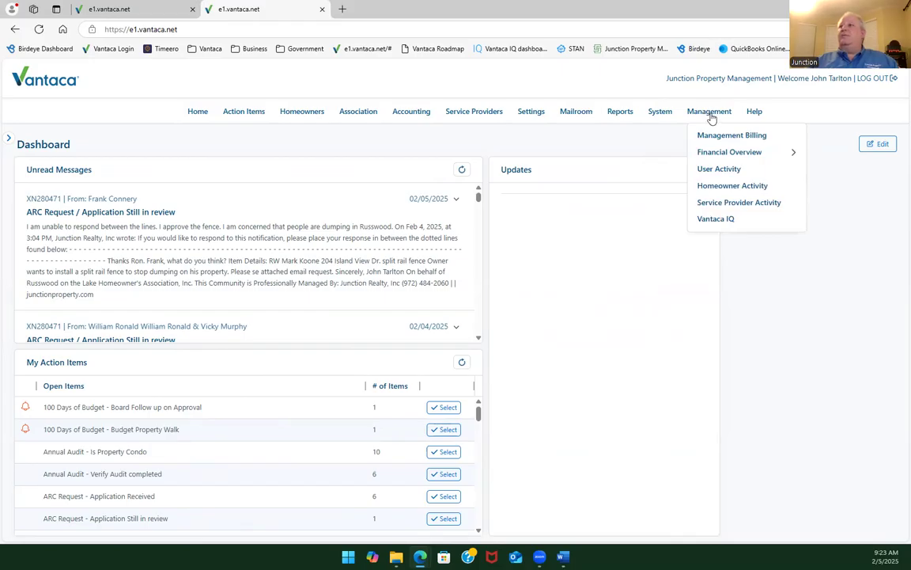
mouse_move(727, 156)
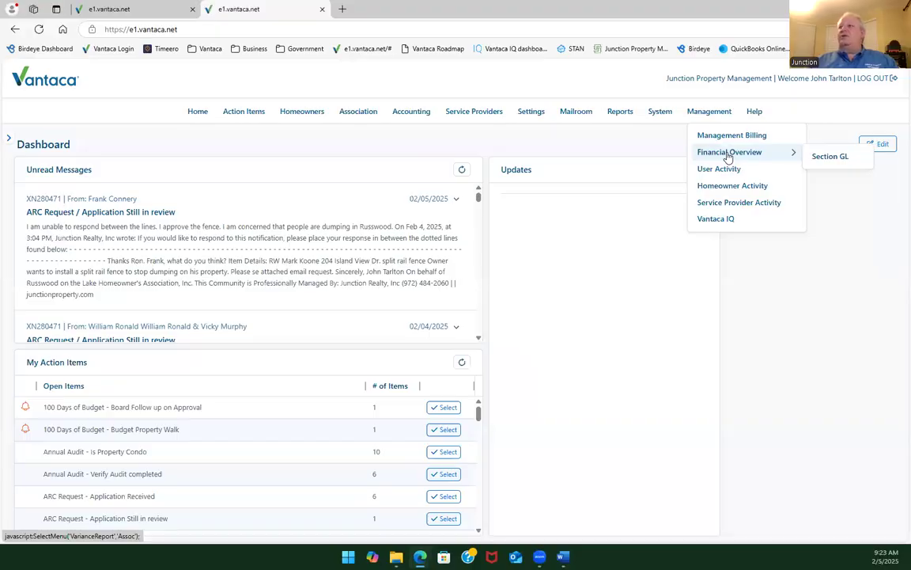
click(728, 154)
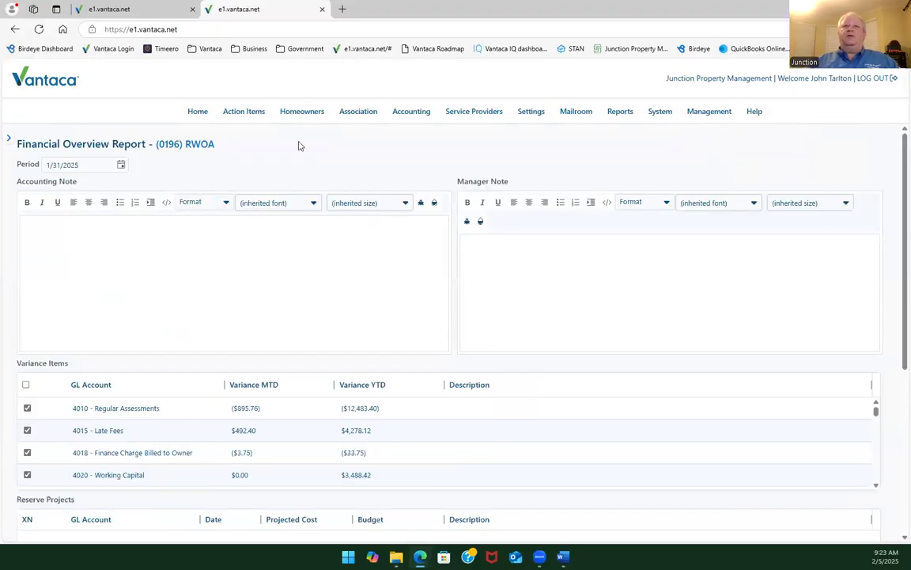
Switch the Financial Overview Report to RROC Homeowners Association, Inc. (0135).
click(194, 150)
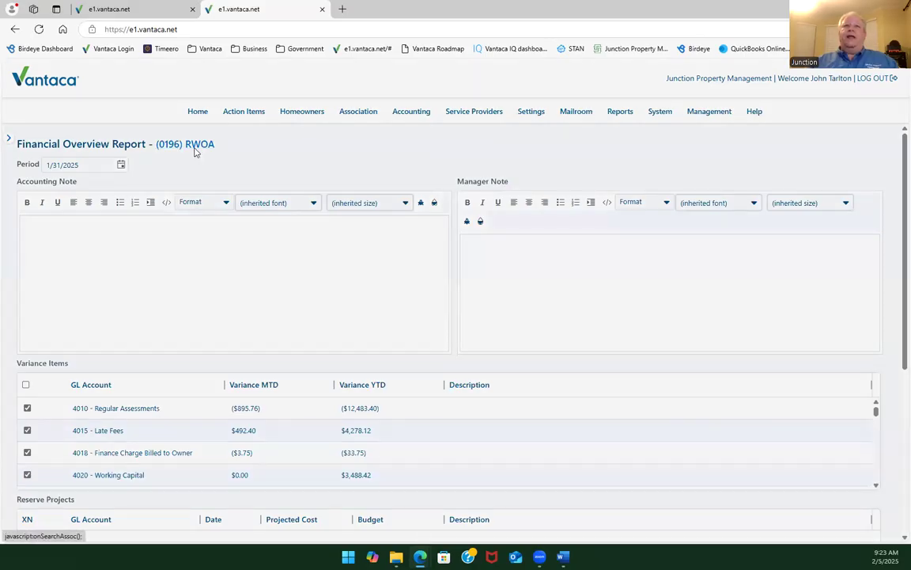
scroll(257, 348, down, 5)
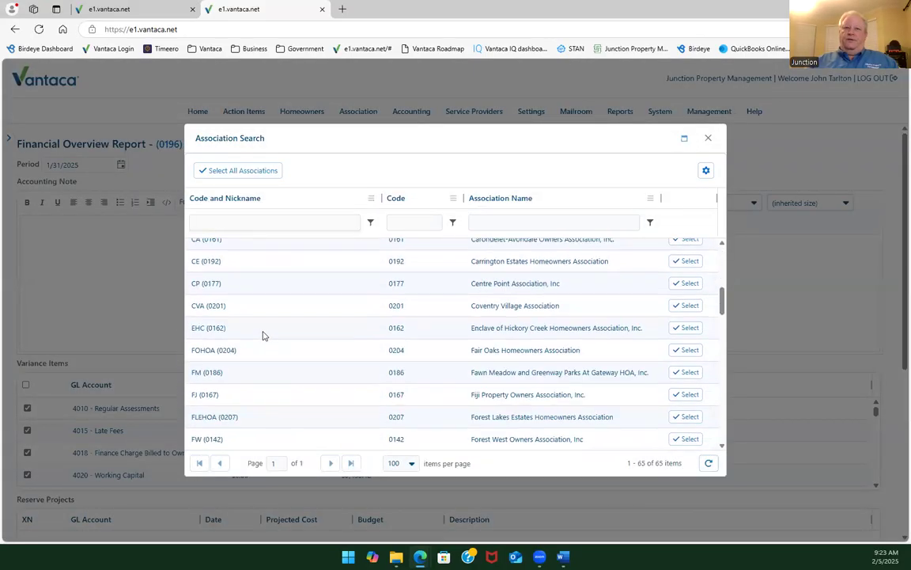
scroll(264, 336, down, 6)
scroll(264, 335, down, 3)
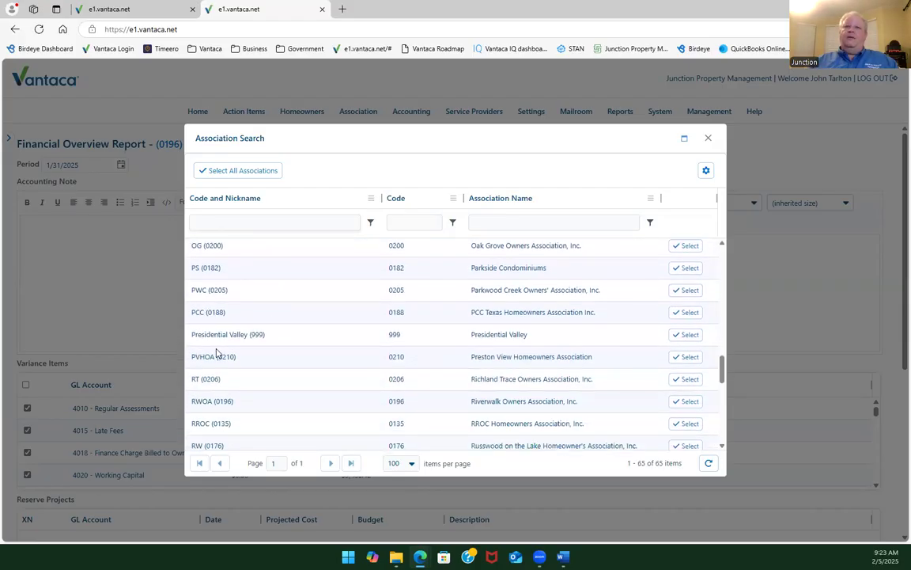
scroll(217, 353, down, 2)
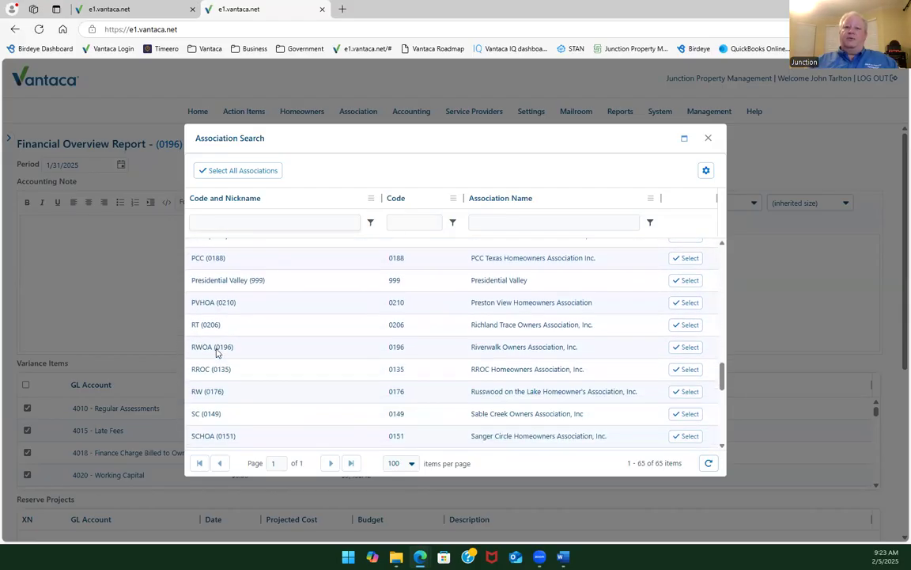
click(621, 375)
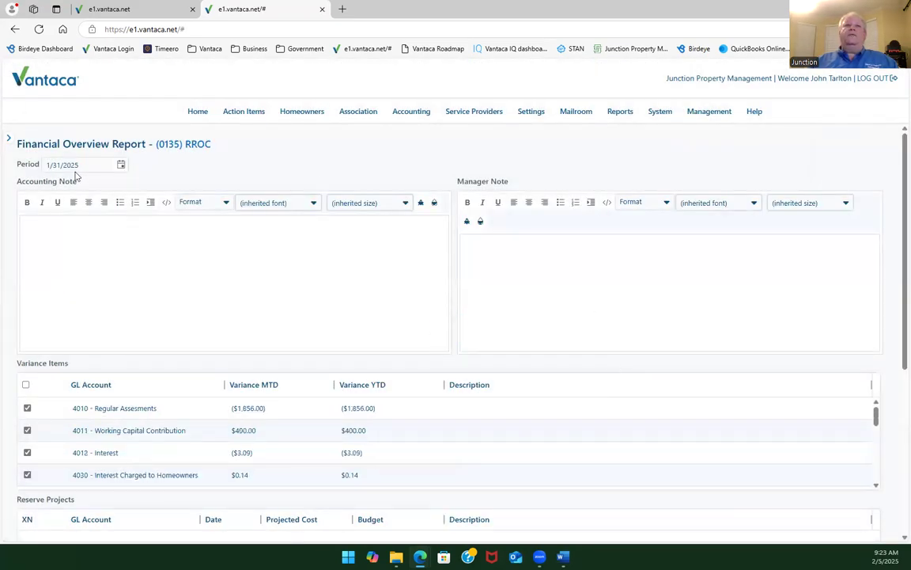
Set the report period to 12/31/2024.
click(121, 167)
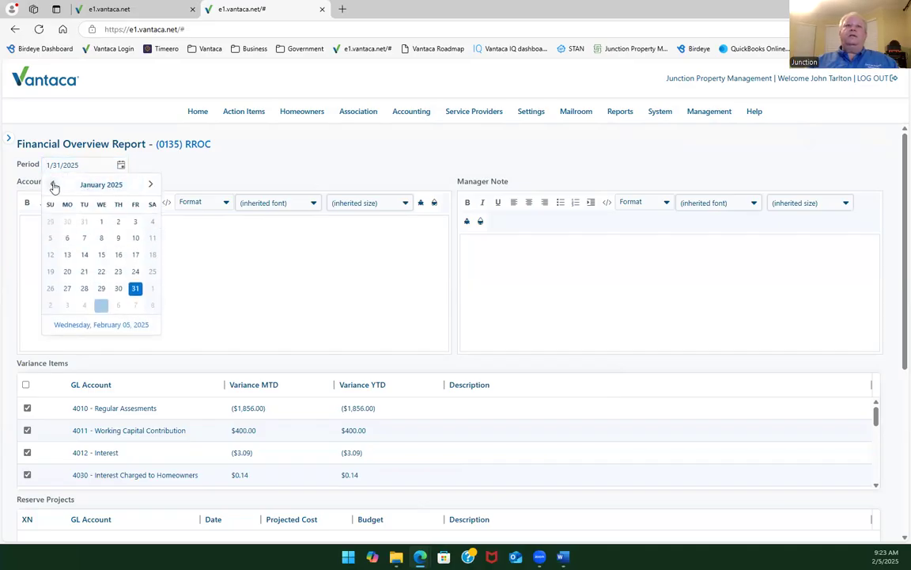
click(53, 185)
click(84, 305)
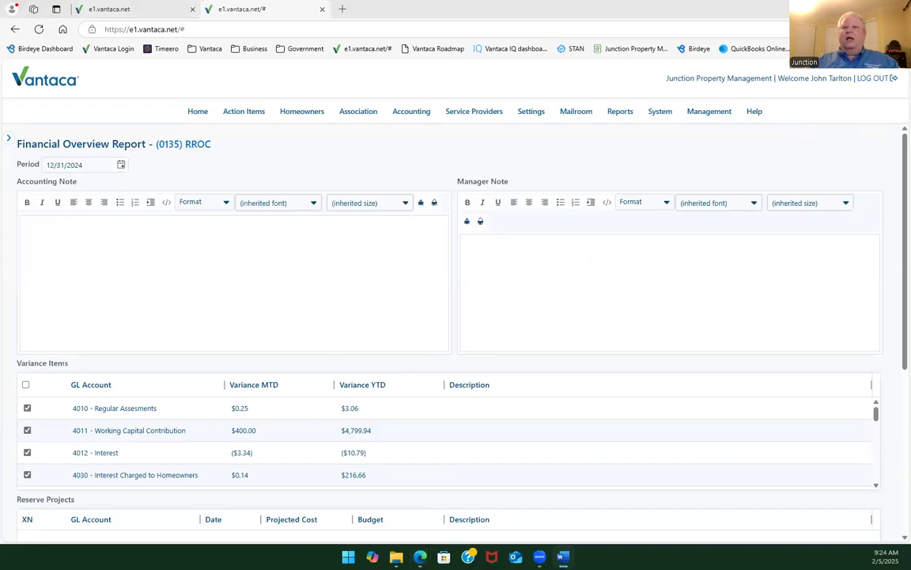
Switch to the Word templates document and copy the paragraph beginning "The basics of the report", through "EXPLANATION IF NEEDED".
key(alt+Tab)
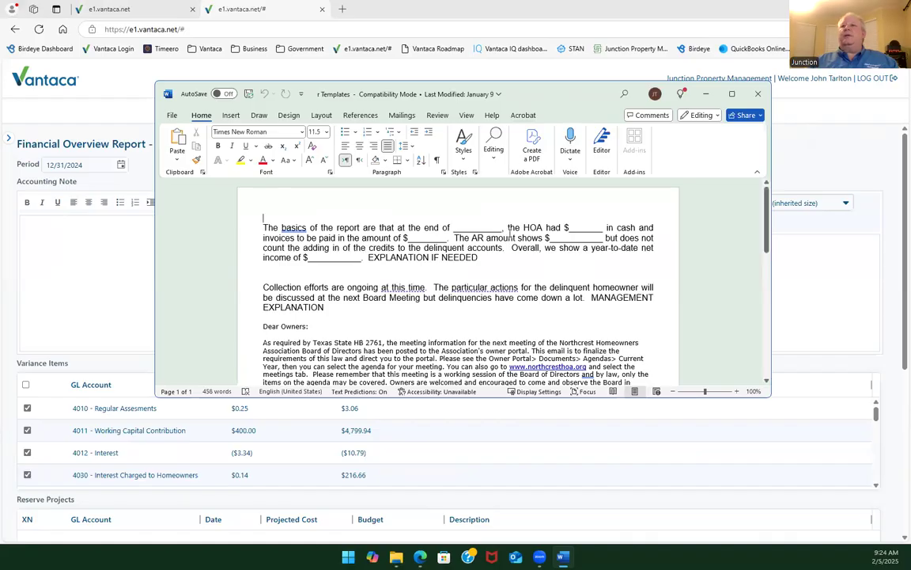
drag(479, 258, 294, 205)
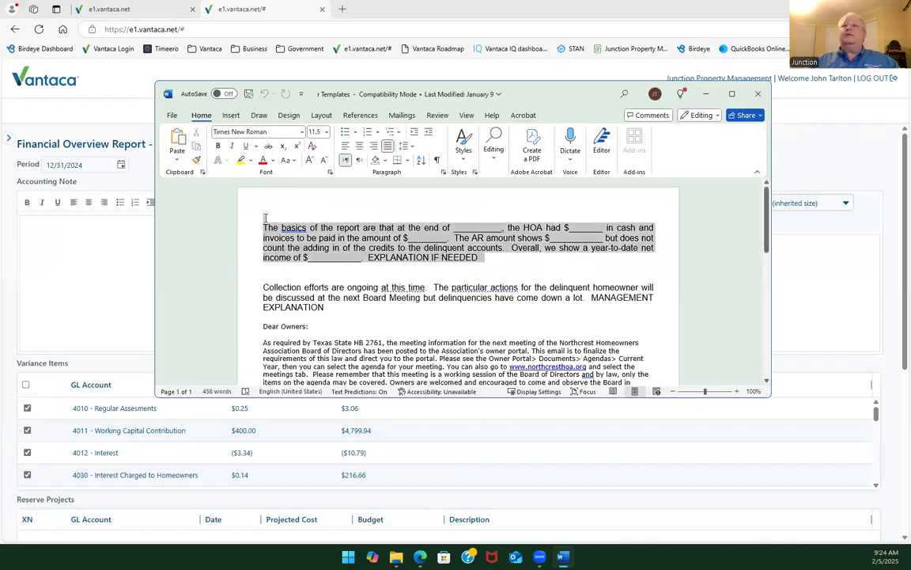
right_click(314, 246)
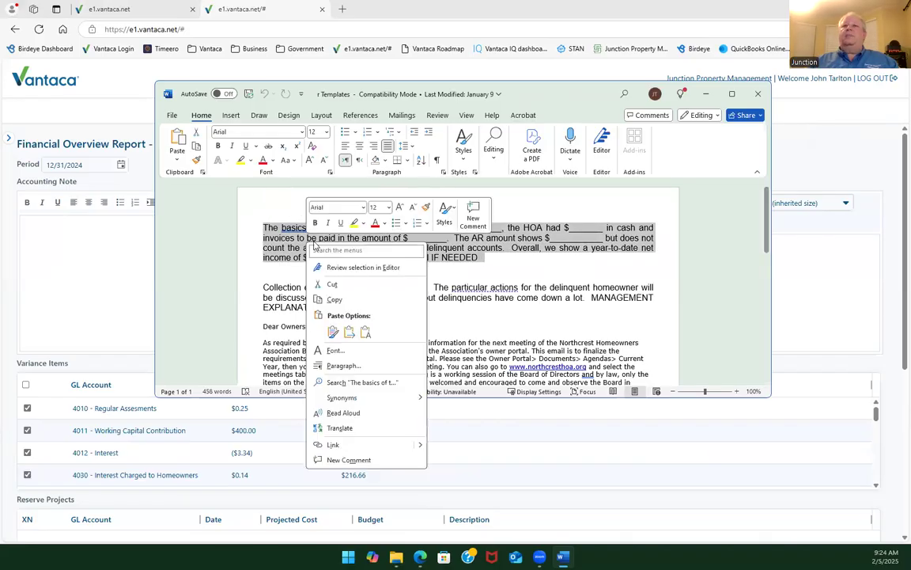
click(334, 299)
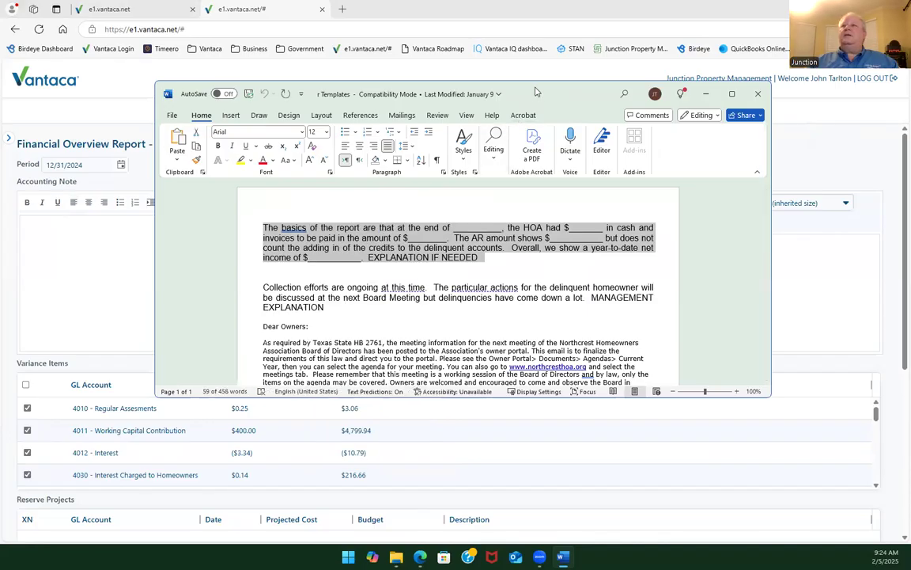
click(706, 93)
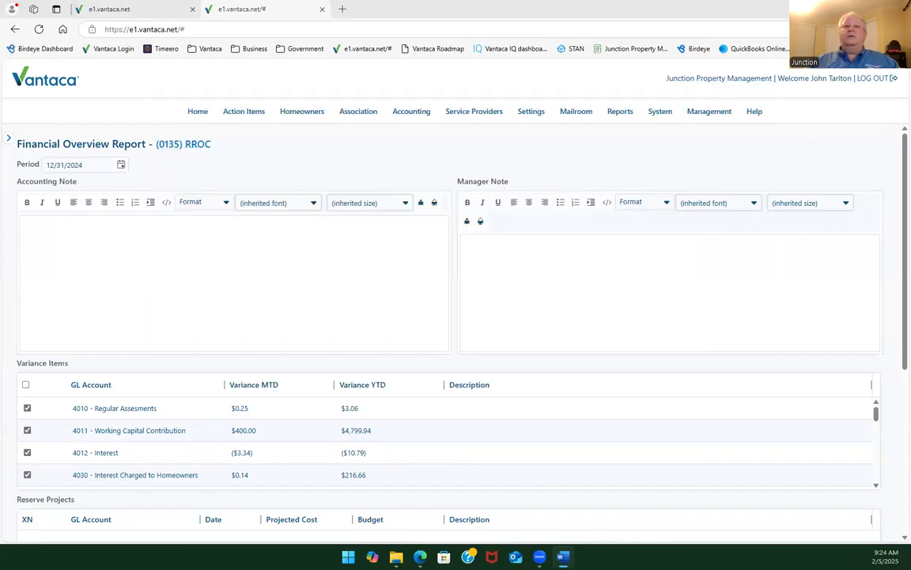
Paste the copied financial summary into the Accounting Note and the template's "Collection efforts are ongoing" paragraph into the Manager Note.
click(113, 243)
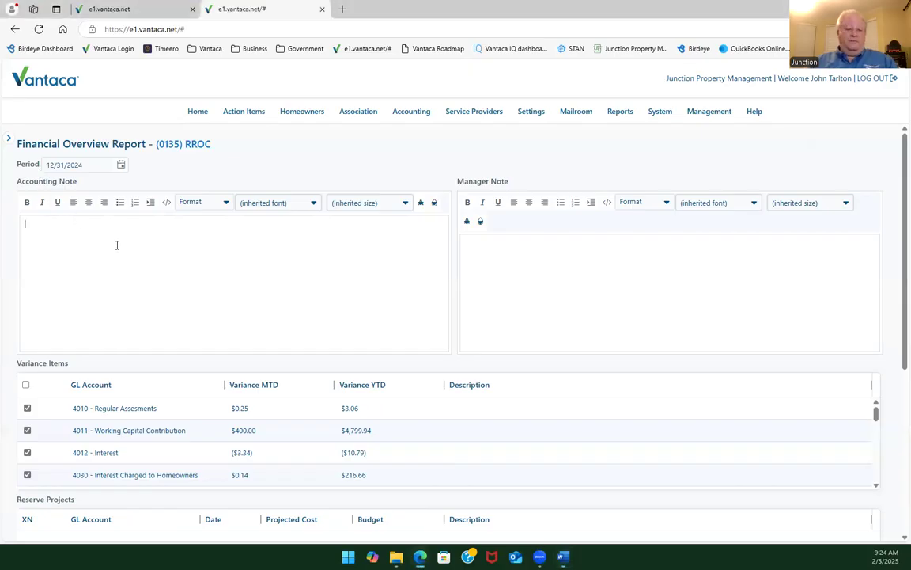
text(The basics of the report are that at the end of __________, the HOA had $_______ in cash and invoices to be paid in the amount of $________.  The AR amount shows $__________ but does not count the adding in of the credits to the delinquent accounts.  Overall, we show a year-to-date net income of $__________  EXPLANATION IF NEEDED)
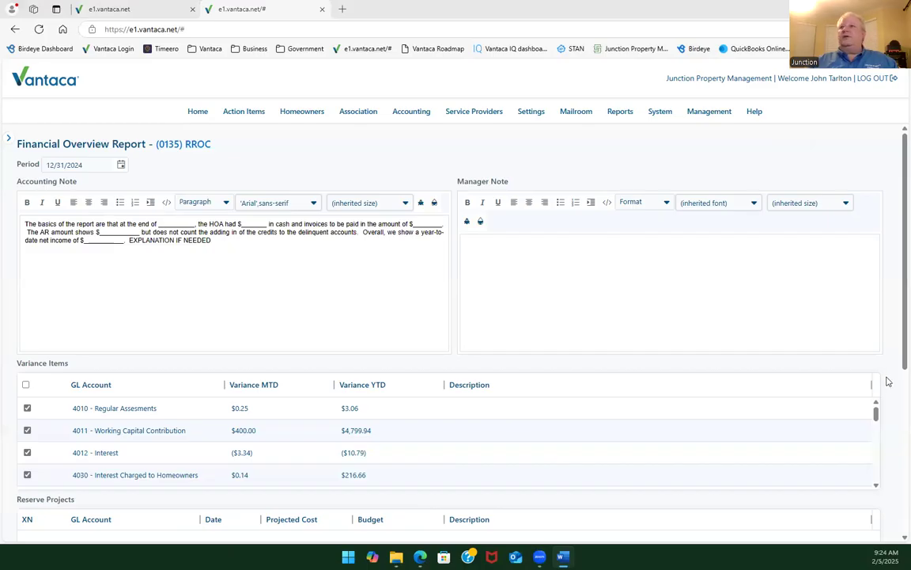
click(516, 269)
text(Collection efforts are ongoing at this time.  The particular actions for the delinquent homeowner will be discussed at the next Board Meeting but delinquencies have come down a lot.  MANAGEMENT EXPLANATION)
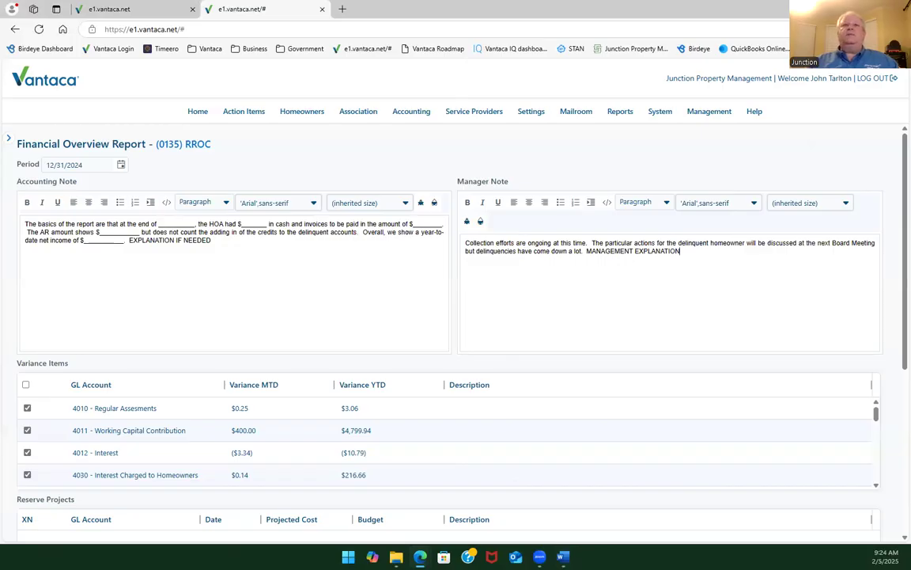
Replace the month blank in the Accounting Note with December.
double_click(195, 227)
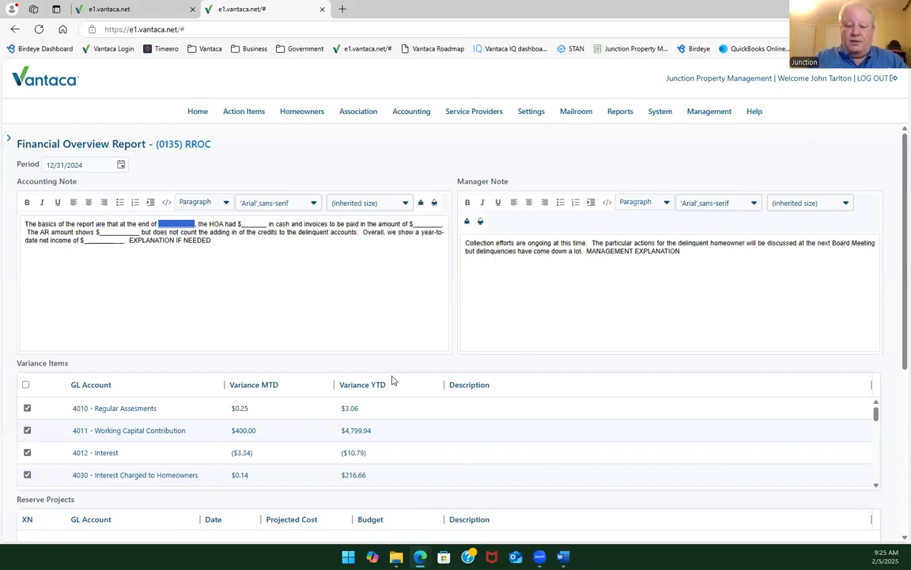
text(December)
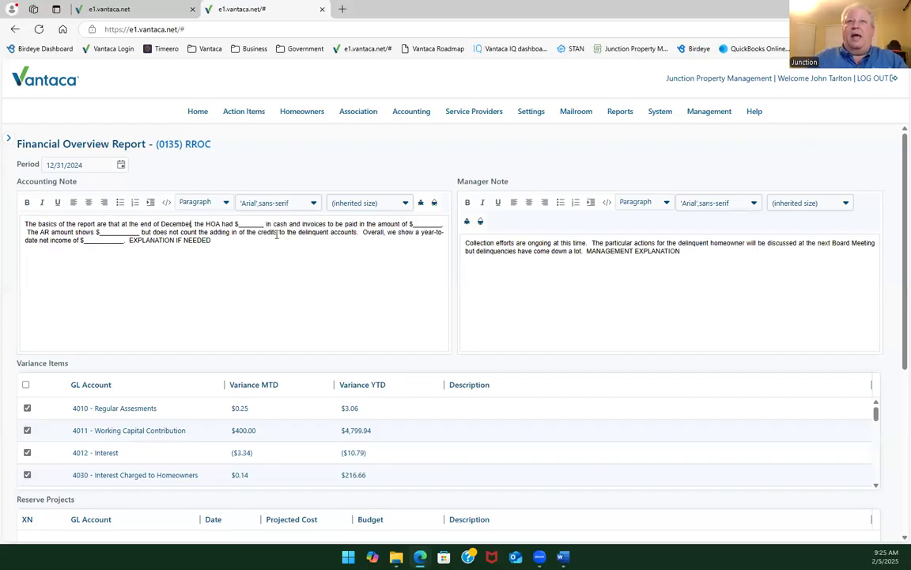
Look up the CIT Operating and CIT Reserves balances on the draft package's balance sheet for the note's cash amount.
drag(265, 224, 238, 223)
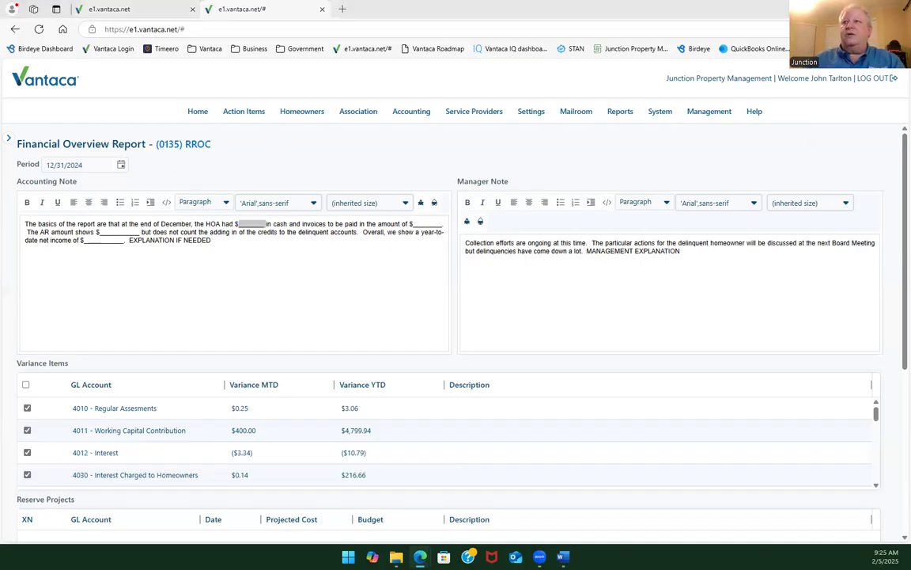
key(alt+Tab)
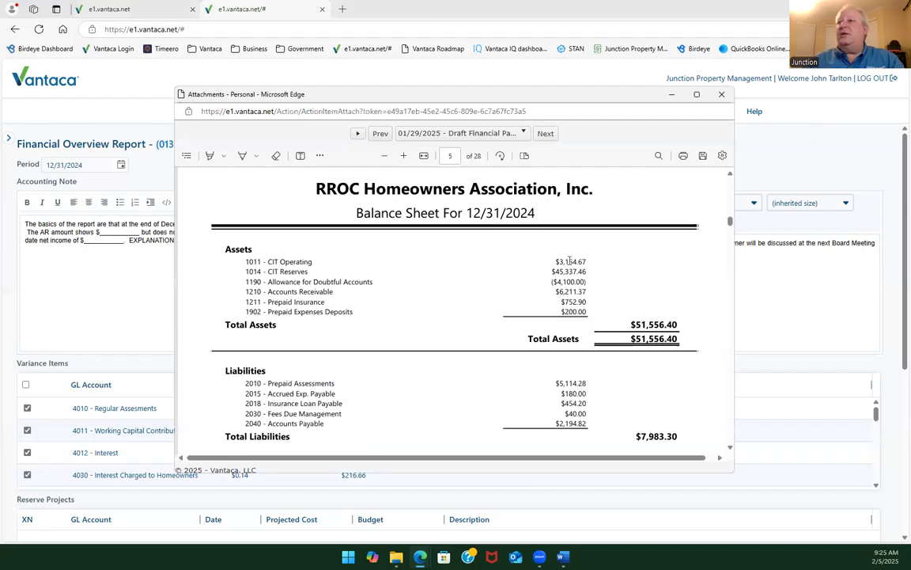
drag(558, 262, 587, 270)
right_click(589, 269)
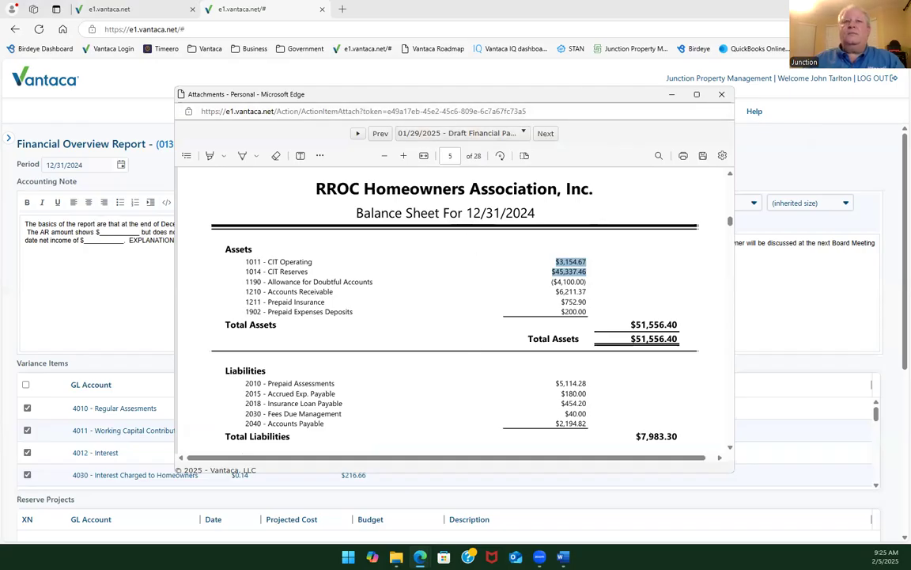
click(438, 78)
Replace the cash blank in the Accounting Note with 48,492.13 after the dollar sign.
click(265, 225)
double_click(265, 225)
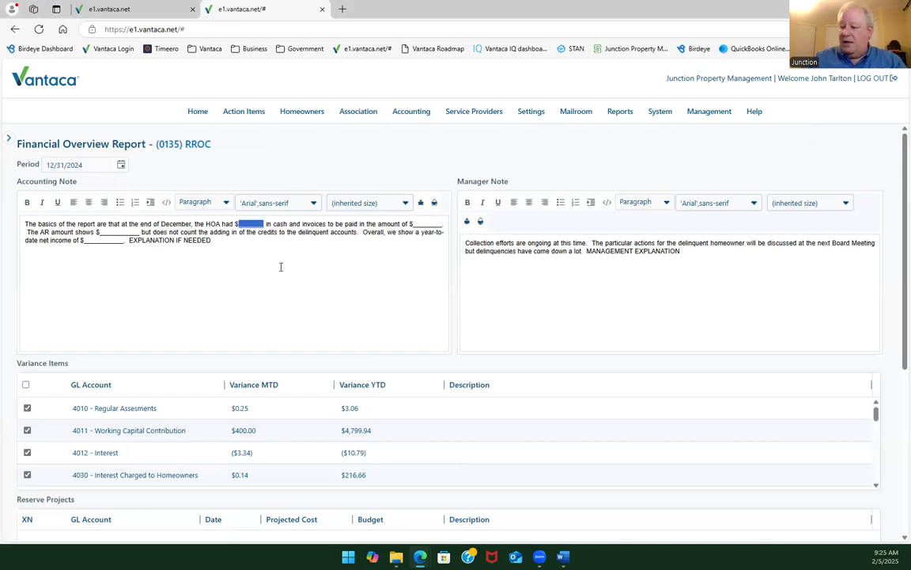
text(48)
text(,492)
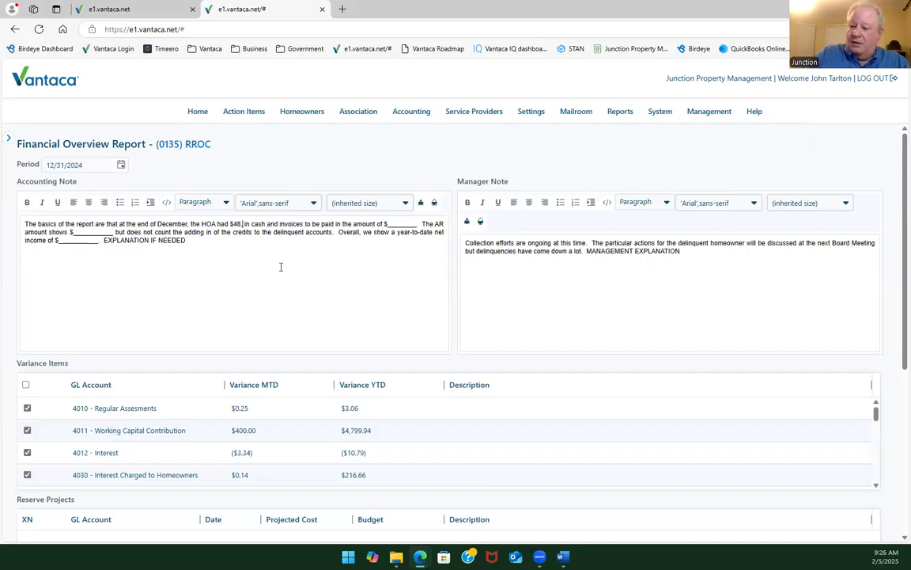
text(.13)
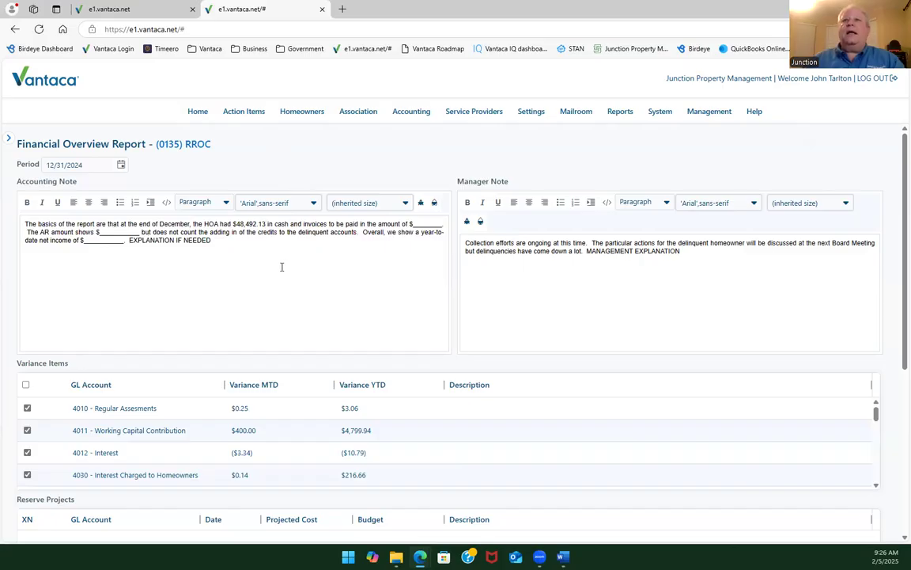
Replace the invoices-to-be-paid blank in the Accounting Note with 2,194.82 after the dollar sign.
drag(442, 224, 414, 224)
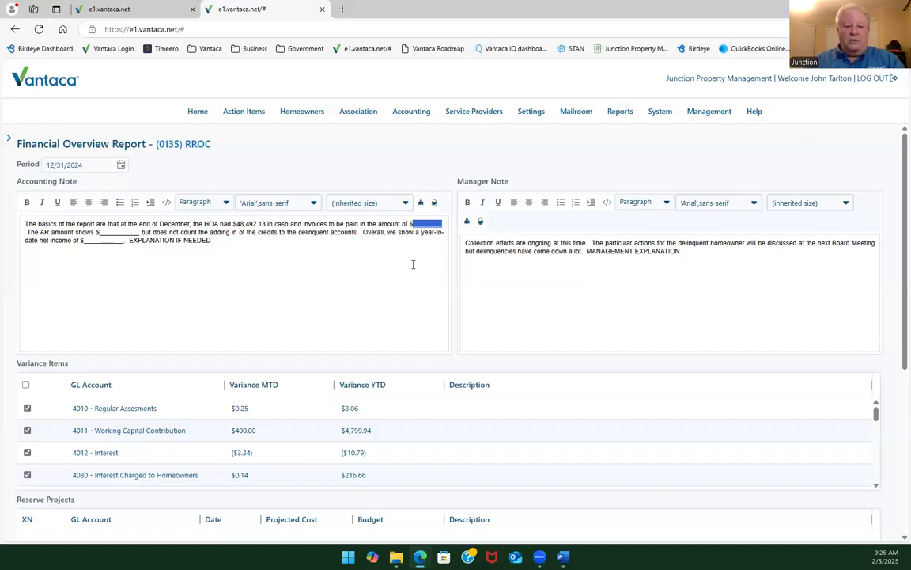
text(2)
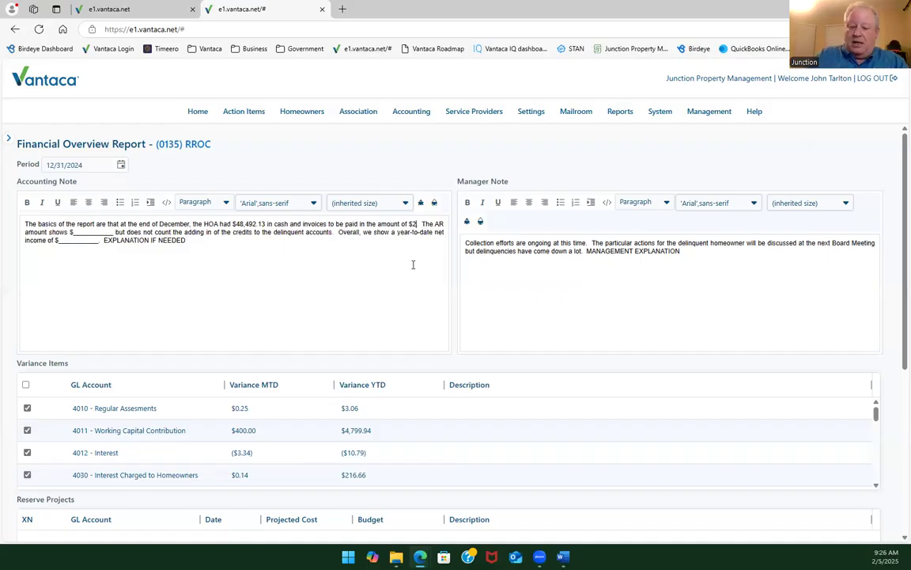
text(,1)
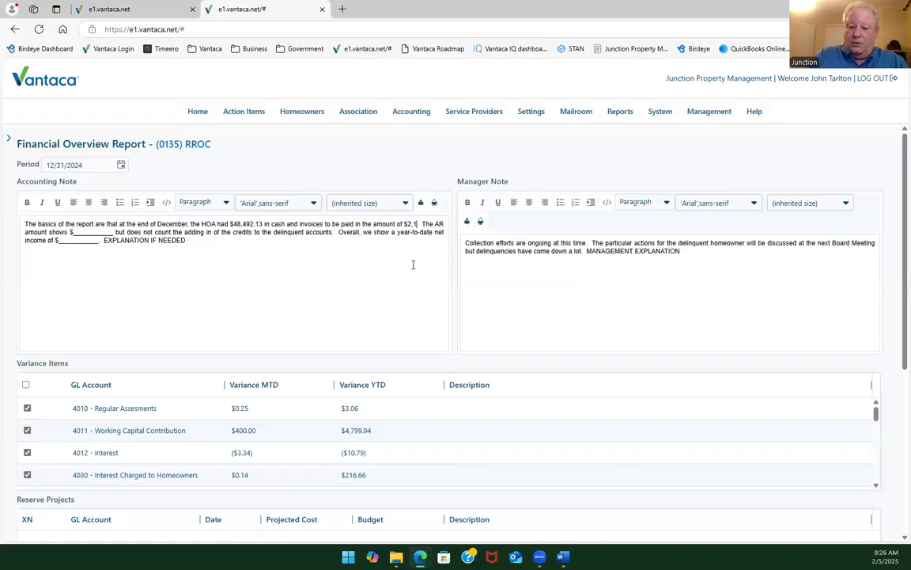
text(94.8)
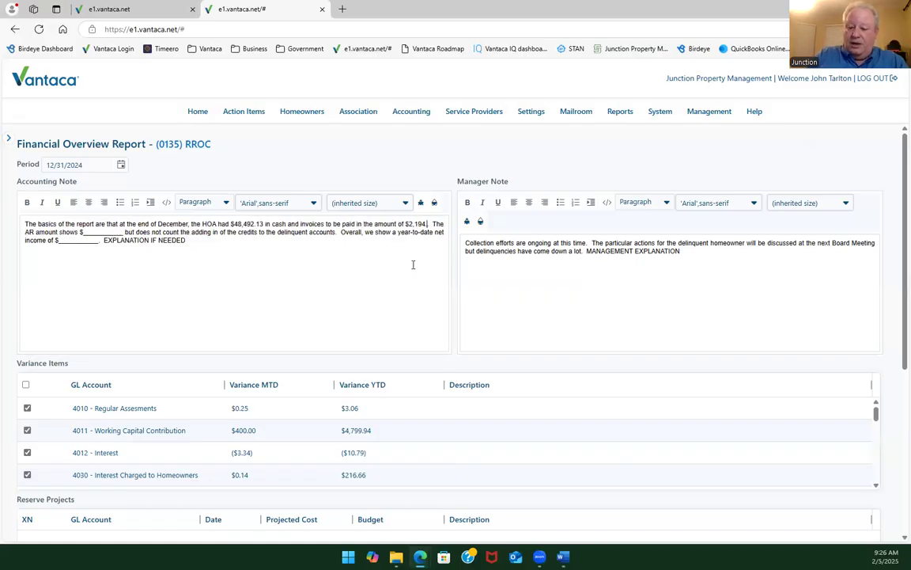
text(2)
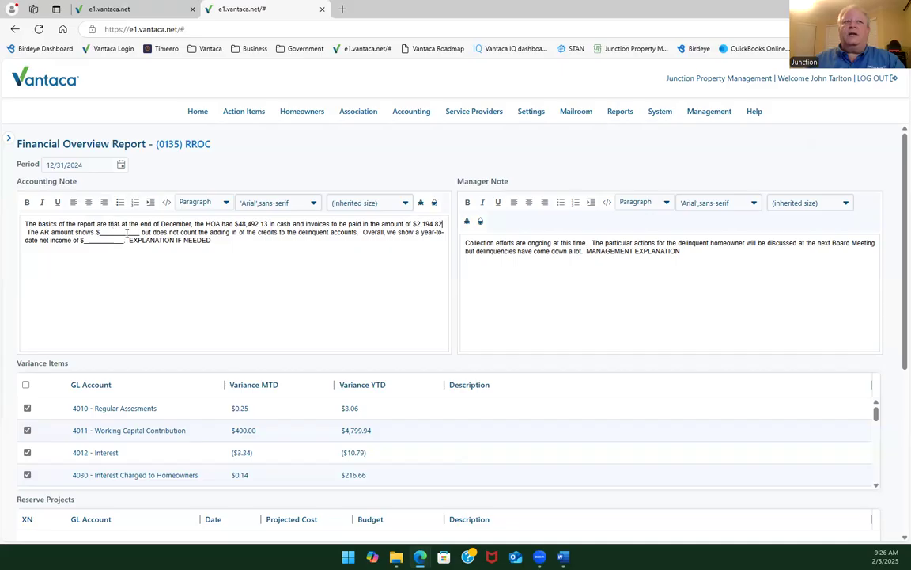
Replace the AR amount blank in the Accounting Note with 6,211.37, taken from Accounts Receivable on the draft package's balance sheet.
drag(140, 232, 100, 232)
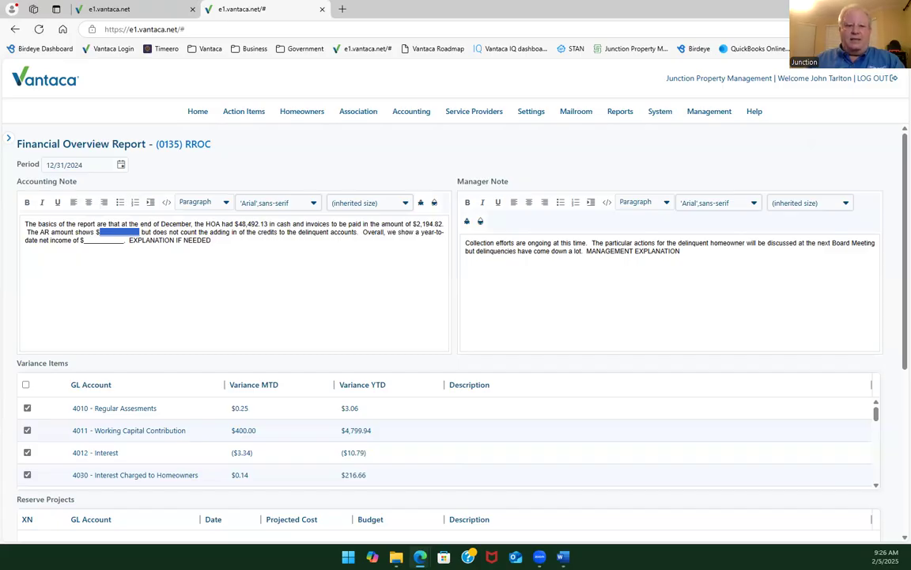
key(alt+Tab)
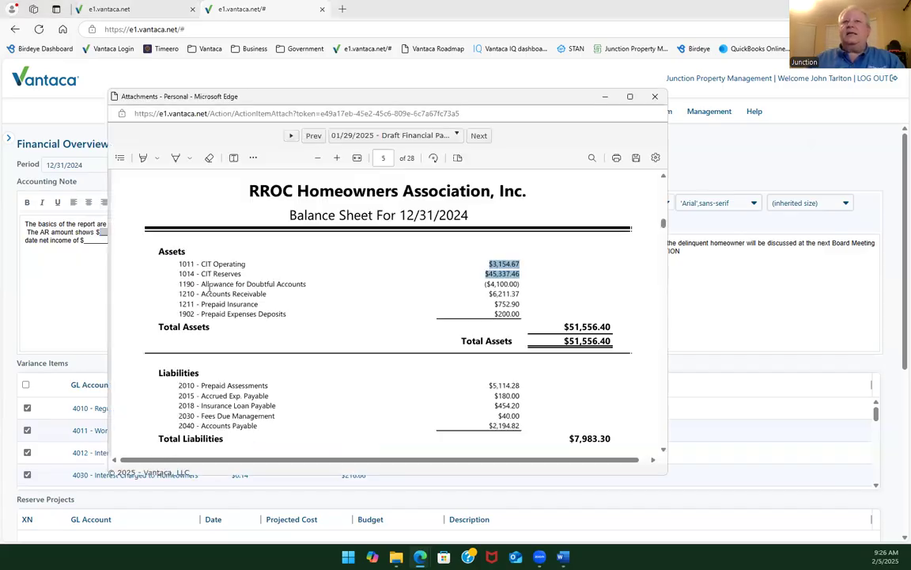
click(325, 307)
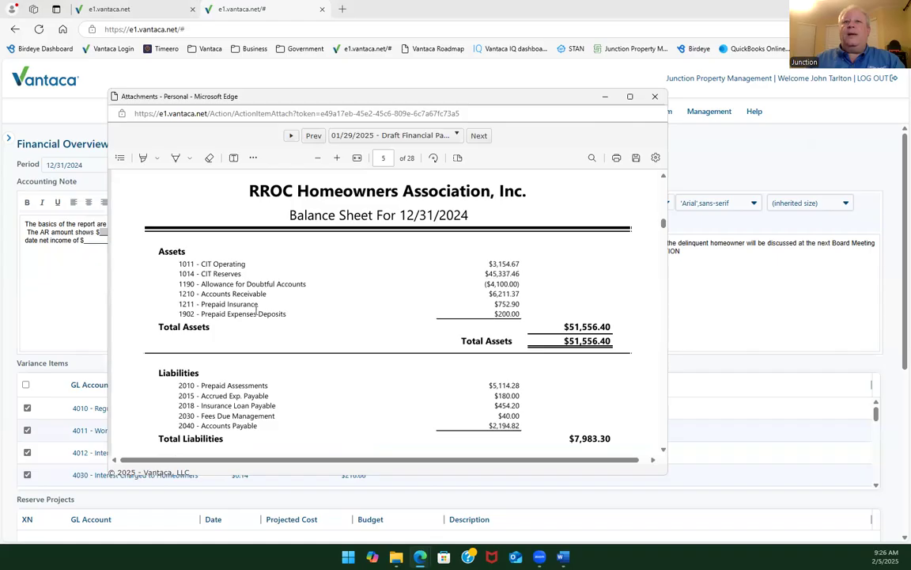
drag(486, 293, 521, 295)
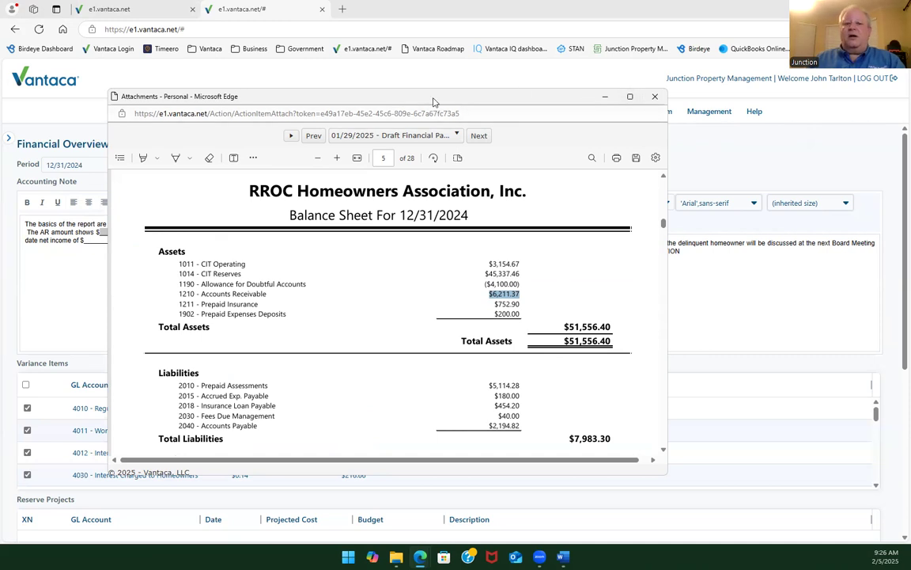
click(605, 96)
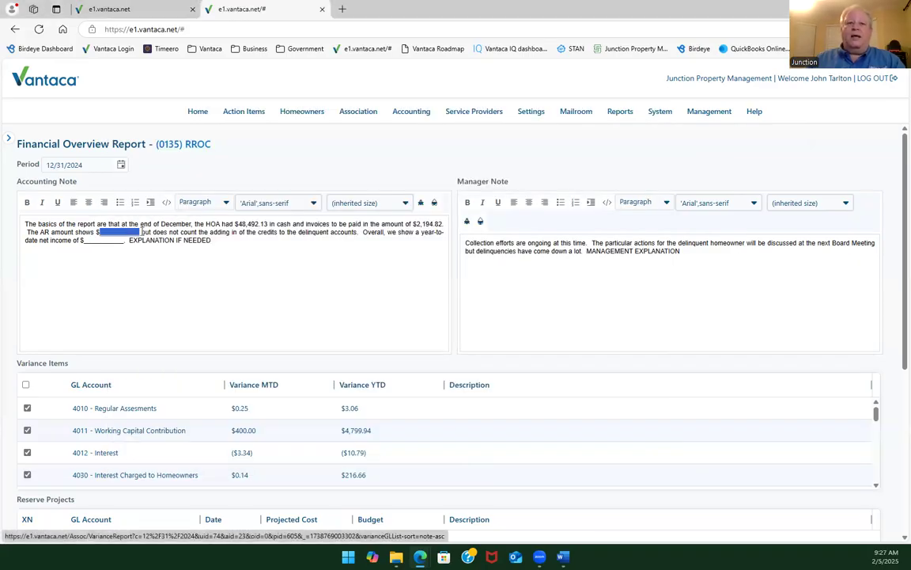
text(6)
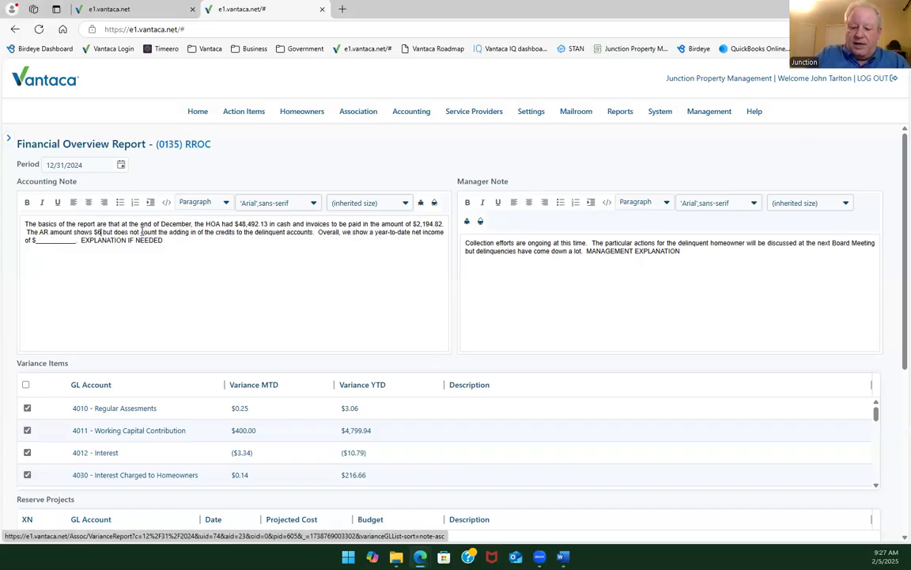
text(,211)
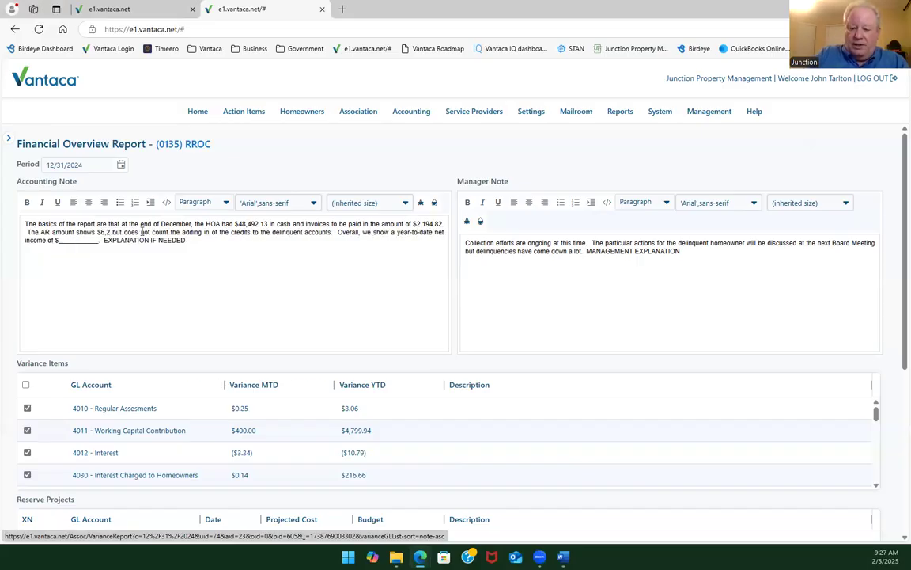
text(.37 but does not count the add)
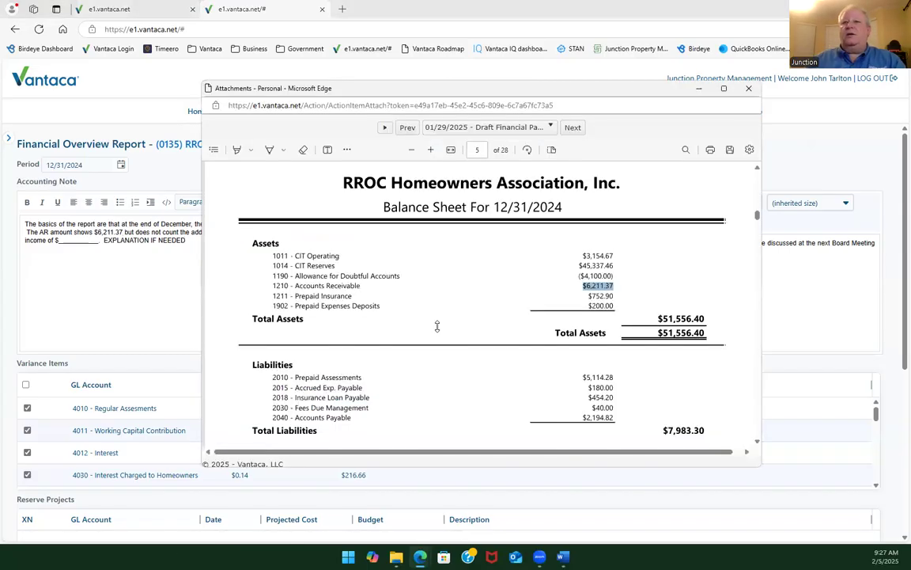
Fill the year-to-date net income blank with the balance sheet's Net Income figure, 3,116.82, and insert "loss" after "income" in the Accounting Note.
scroll(435, 333, down, 2)
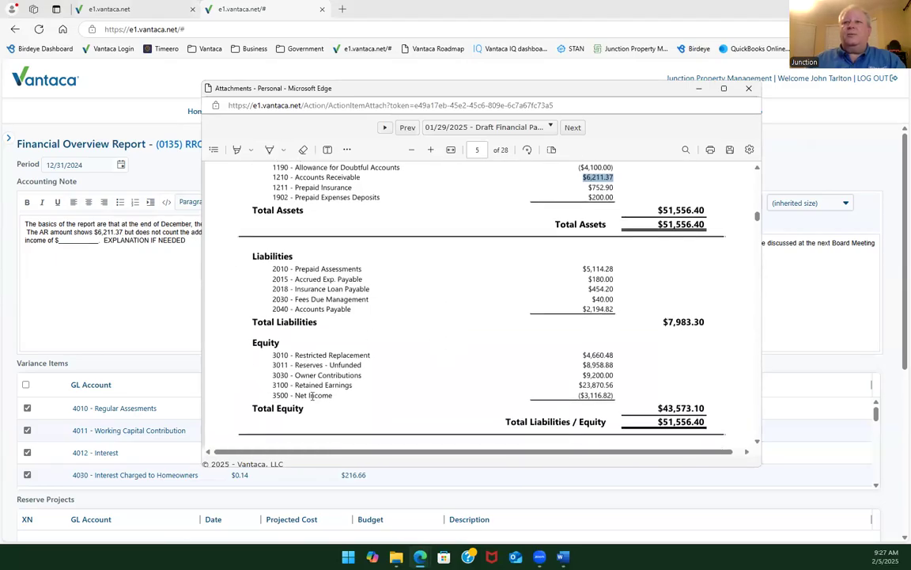
drag(580, 393, 613, 393)
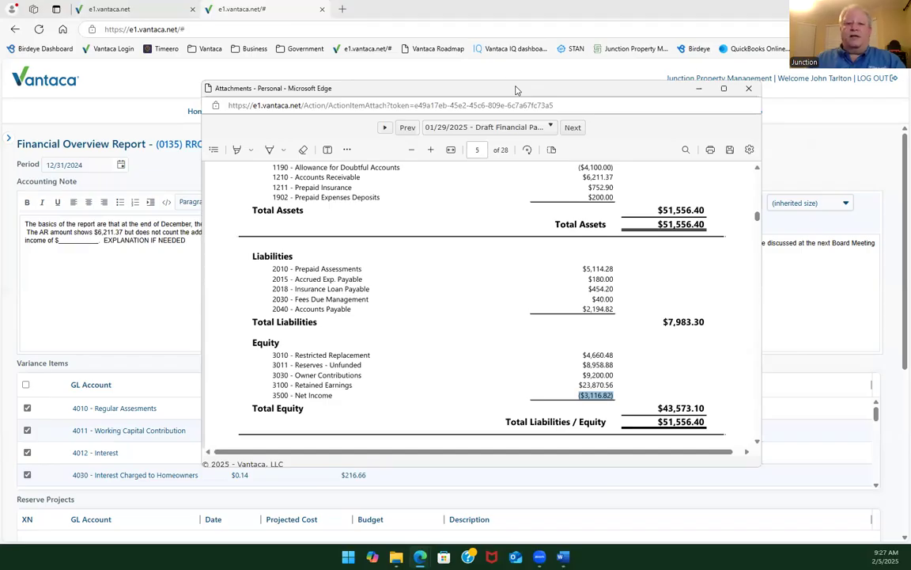
drag(516, 90, 0, 64)
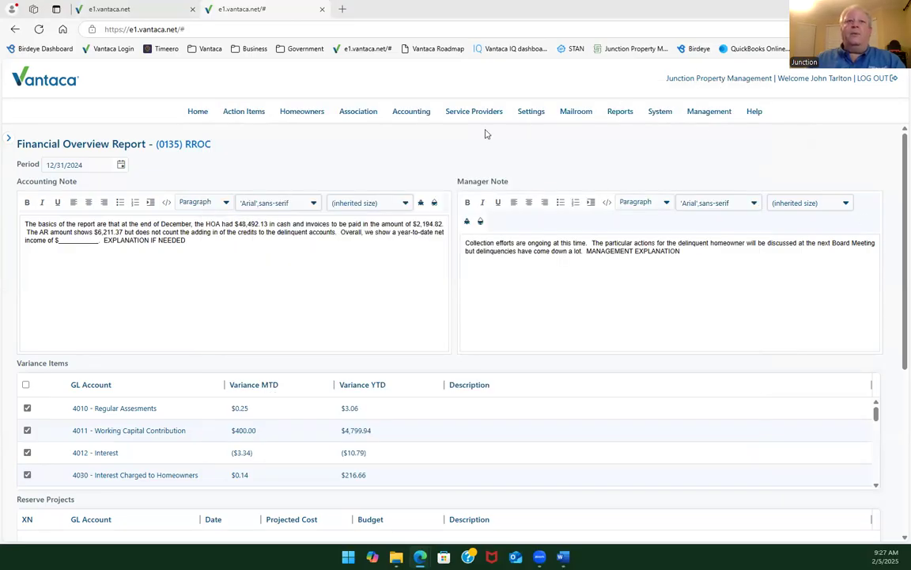
drag(99, 245, 59, 246)
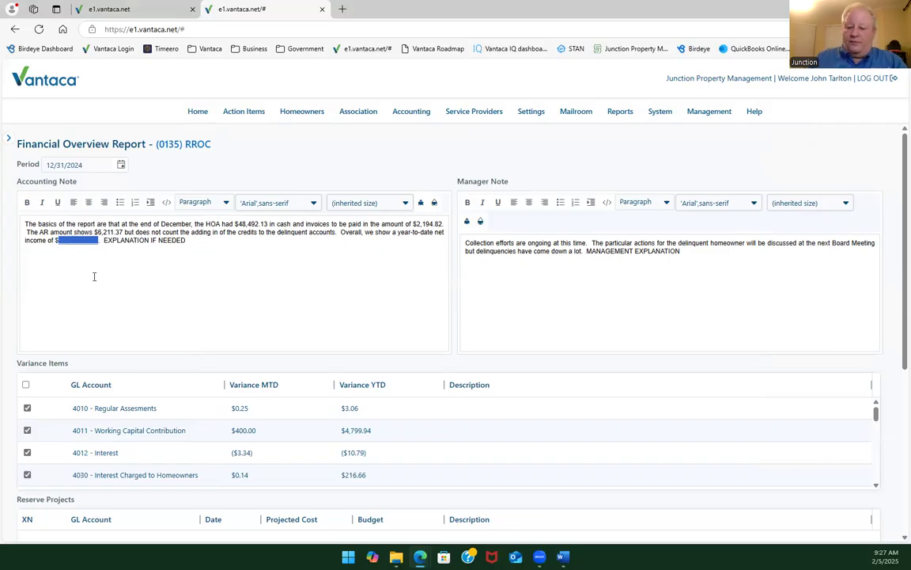
text($3,1)
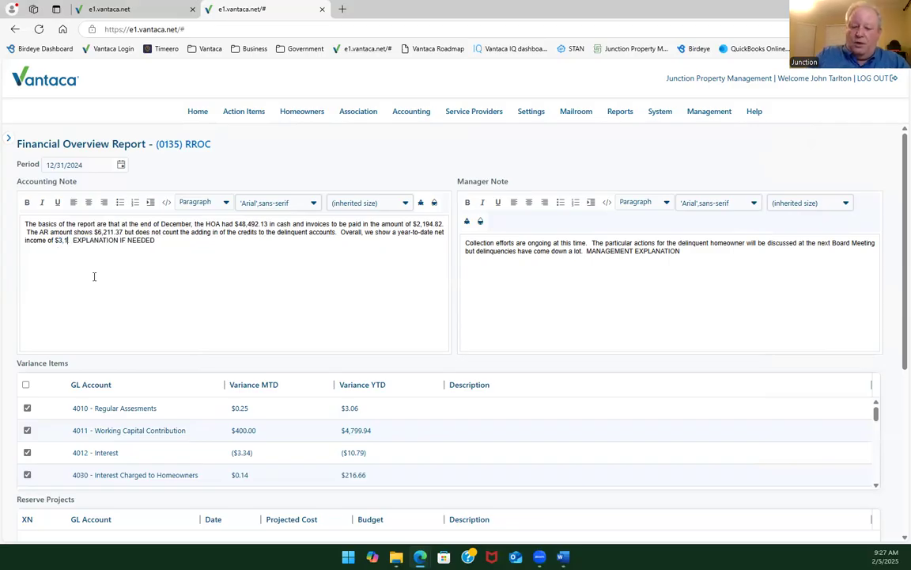
text(16.82)
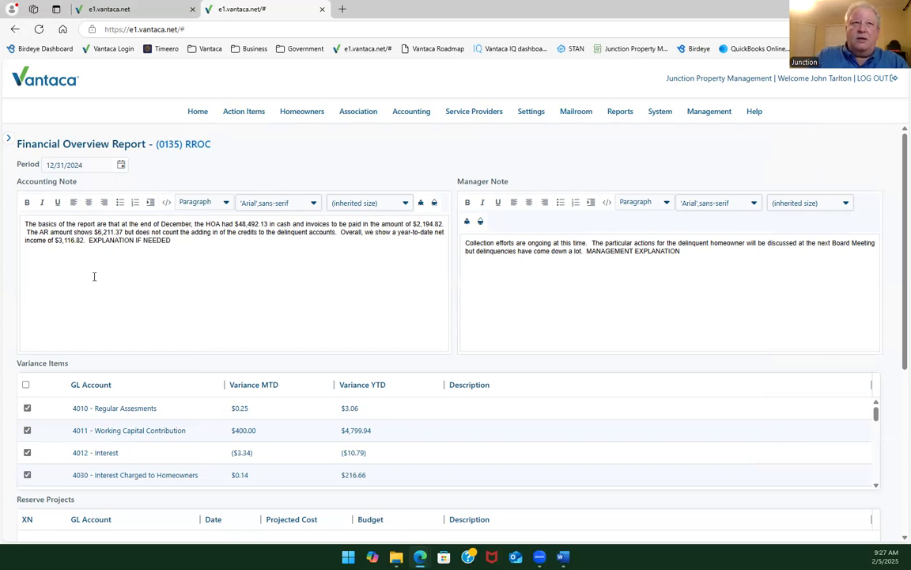
text(.)
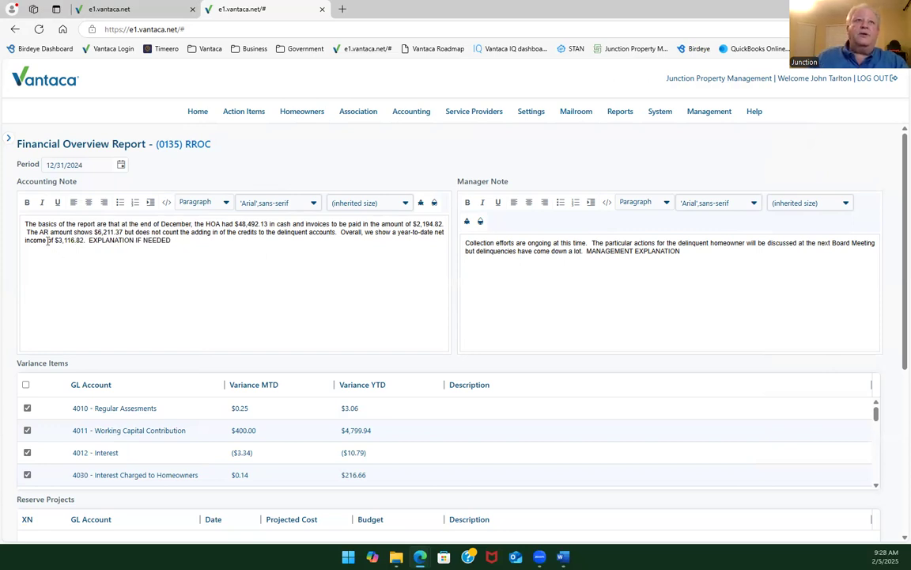
click(51, 245)
text(loss)
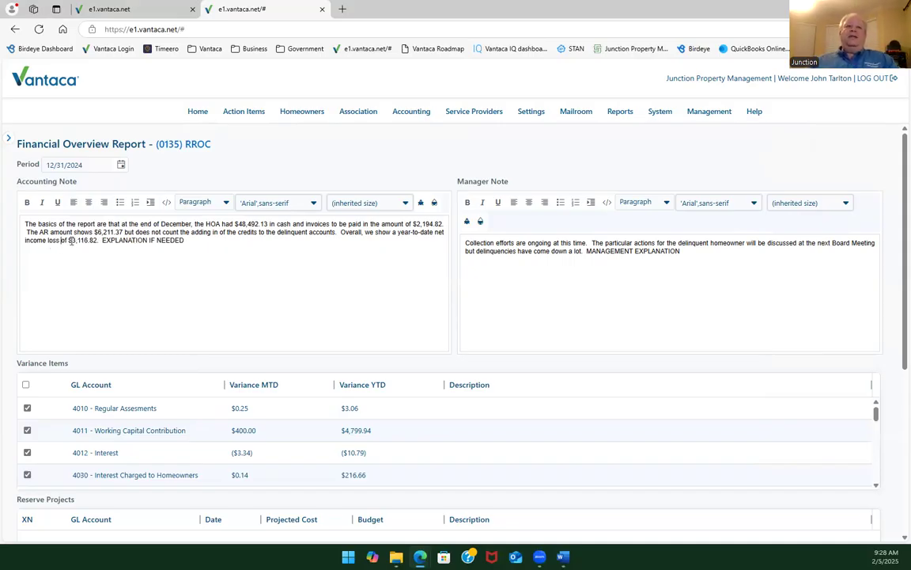
Select the "EXPLANATION IF NEEDED" placeholder and examine the draft package's Statement of Revenues and Expenses for what caused the year-to-date loss.
drag(184, 242, 102, 240)
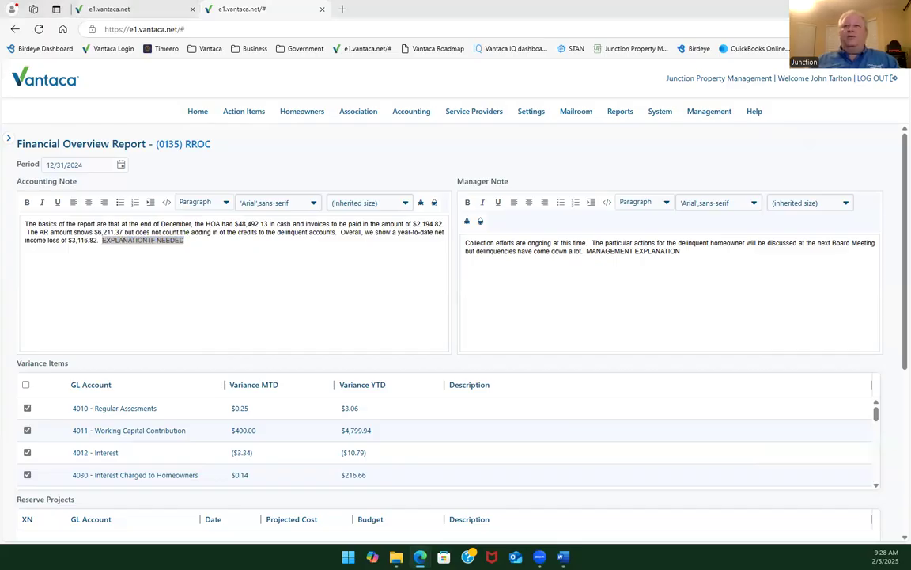
key(alt+Tab)
scroll(504, 327, down, 9)
scroll(519, 321, down, 2)
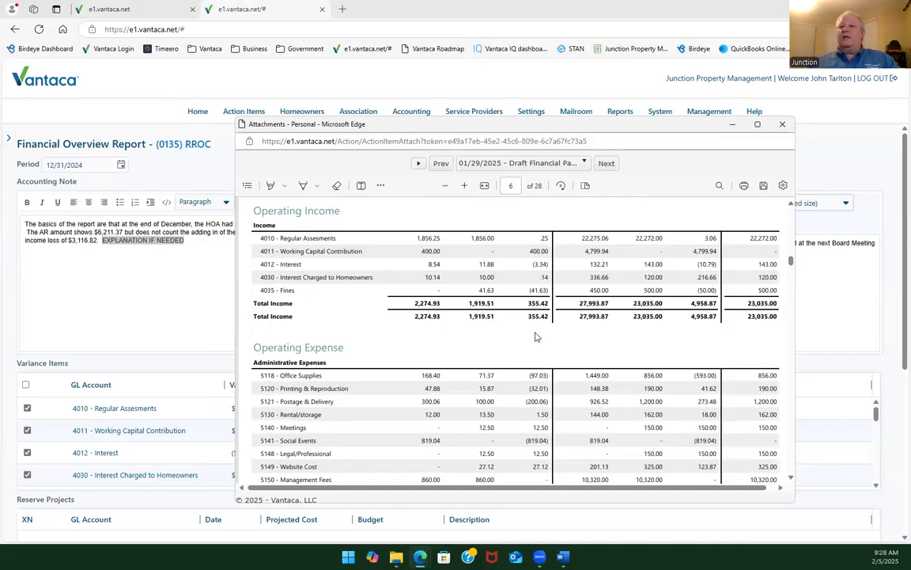
scroll(535, 337, down, 6)
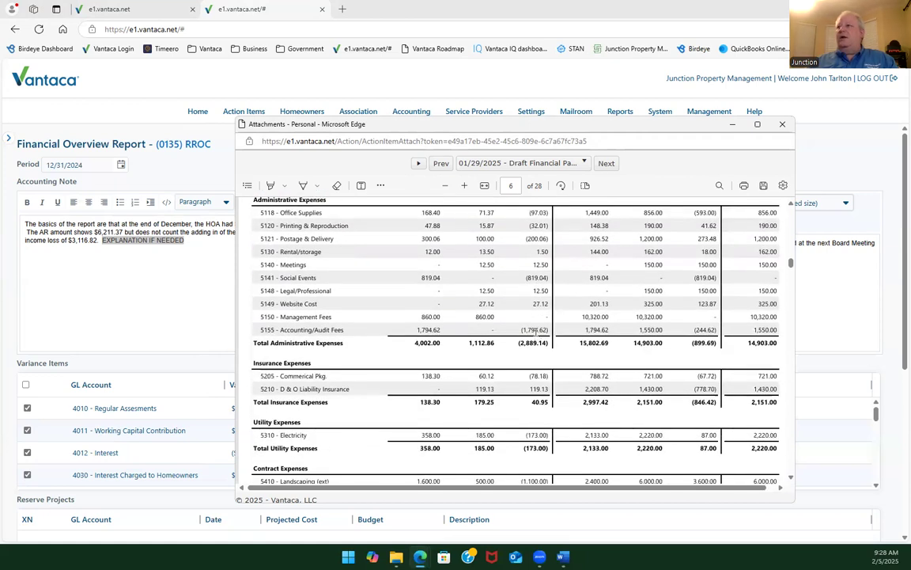
scroll(535, 332, down, 6)
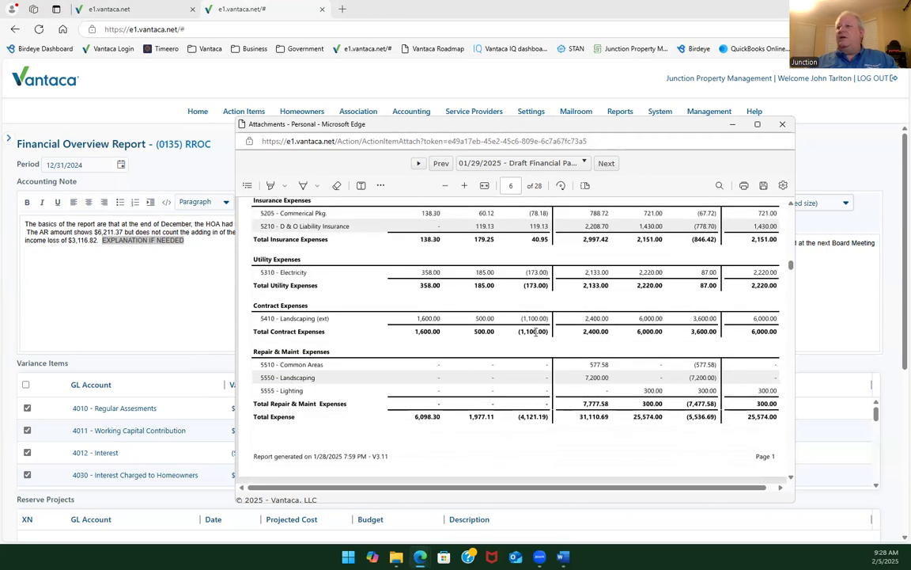
scroll(536, 332, down, 8)
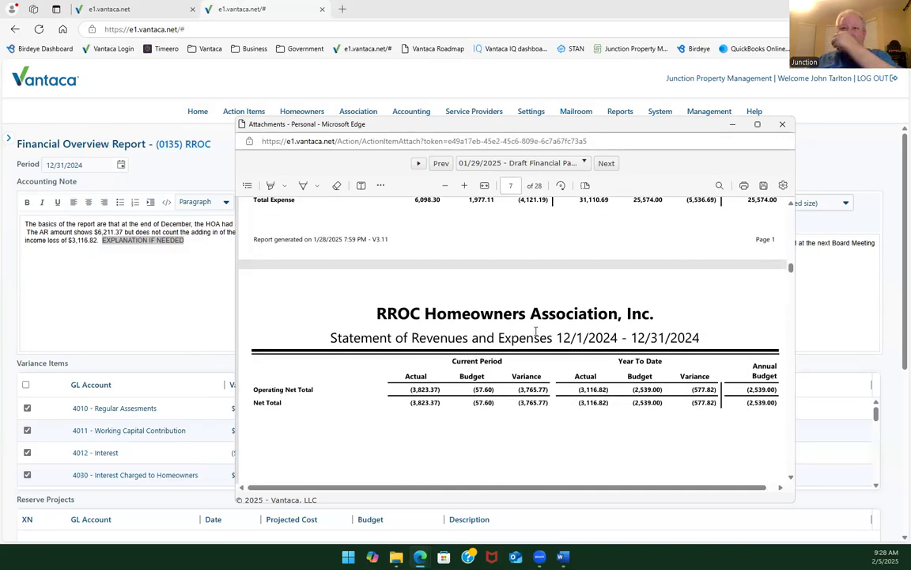
scroll(536, 333, up, 4)
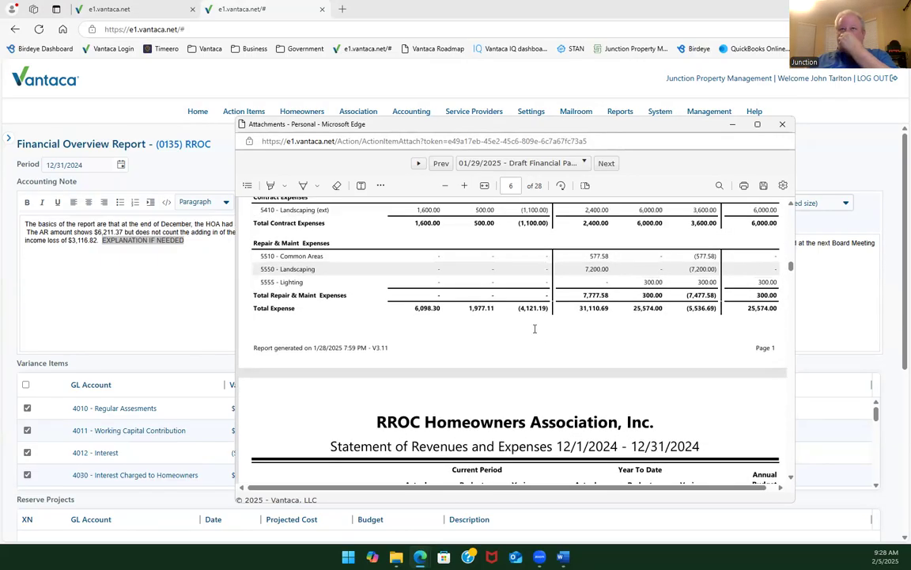
scroll(535, 328, down, 5)
scroll(535, 328, up, 3)
scroll(534, 329, up, 2)
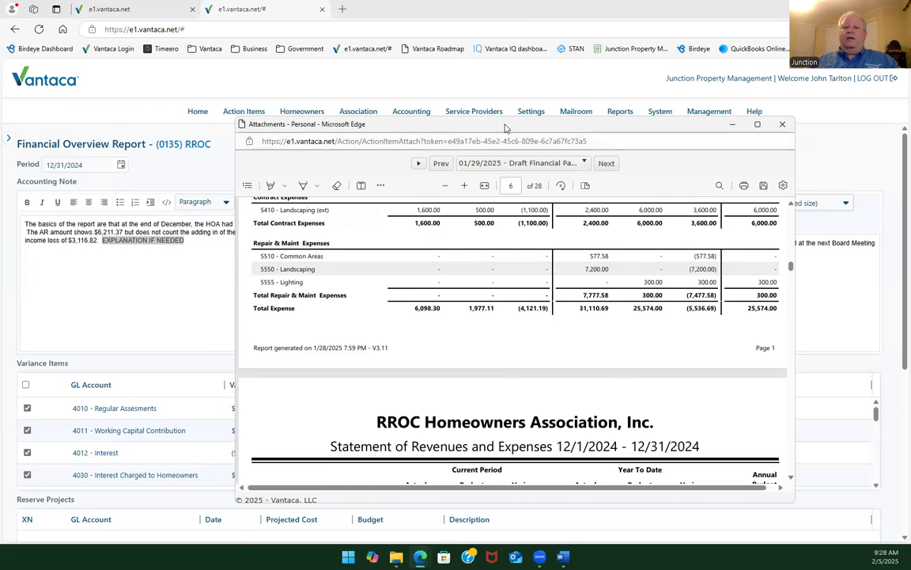
click(813, 423)
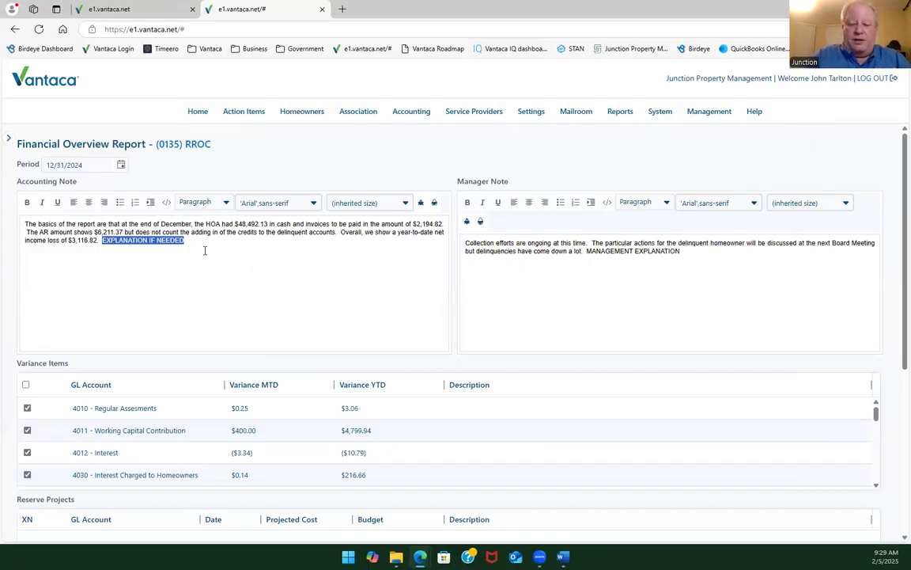
Replace the selected placeholder in the Accounting Note with "This due to the Association doing additional work at the entrance of the community.".
text(Dy)
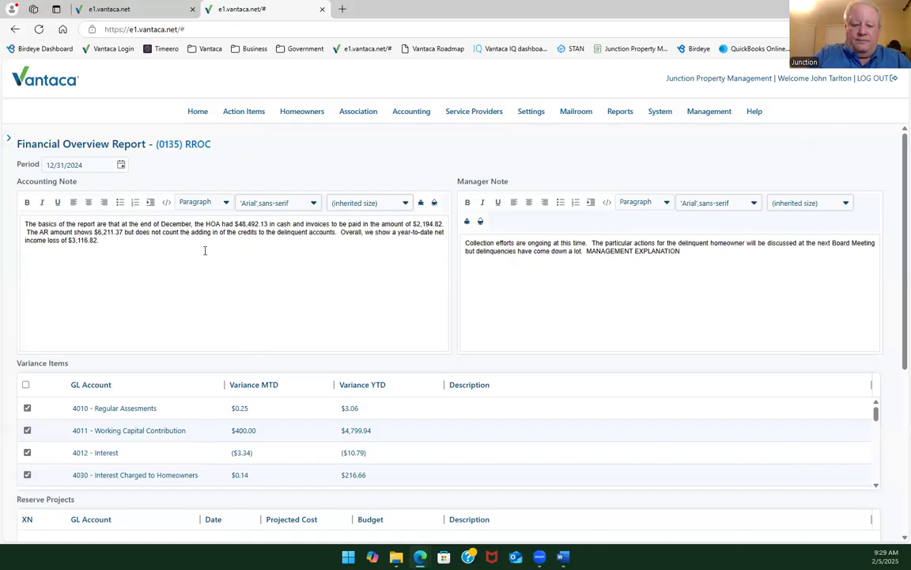
text(jis is)
key(BackSpace)
key(BackSpace)
key(BackSpace)
key(BackSpace)
text(his due to the )
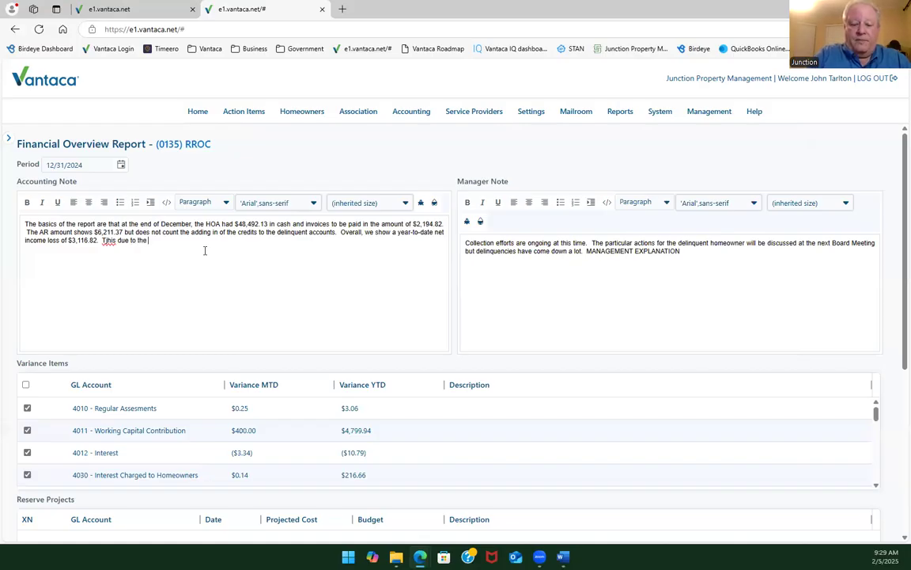
text(Association doing)
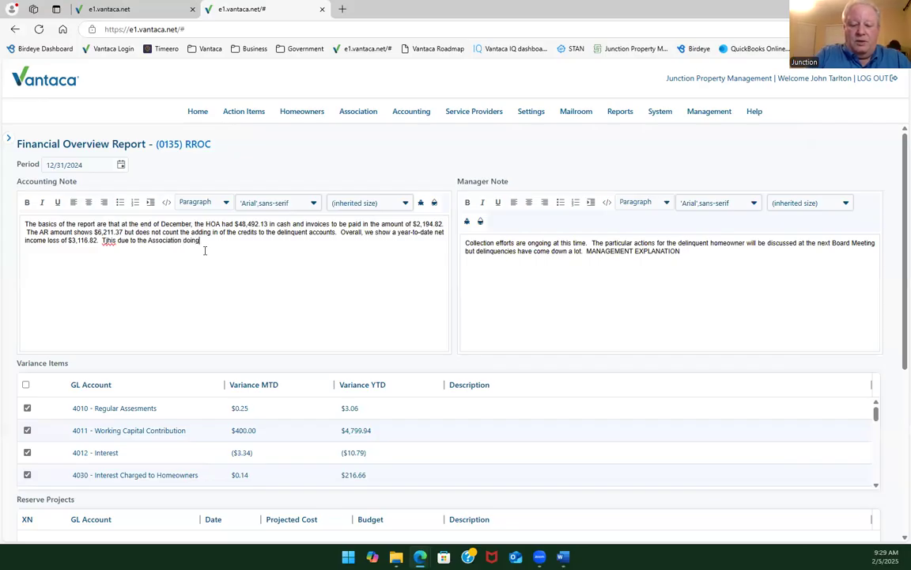
text( additiona work a tt)
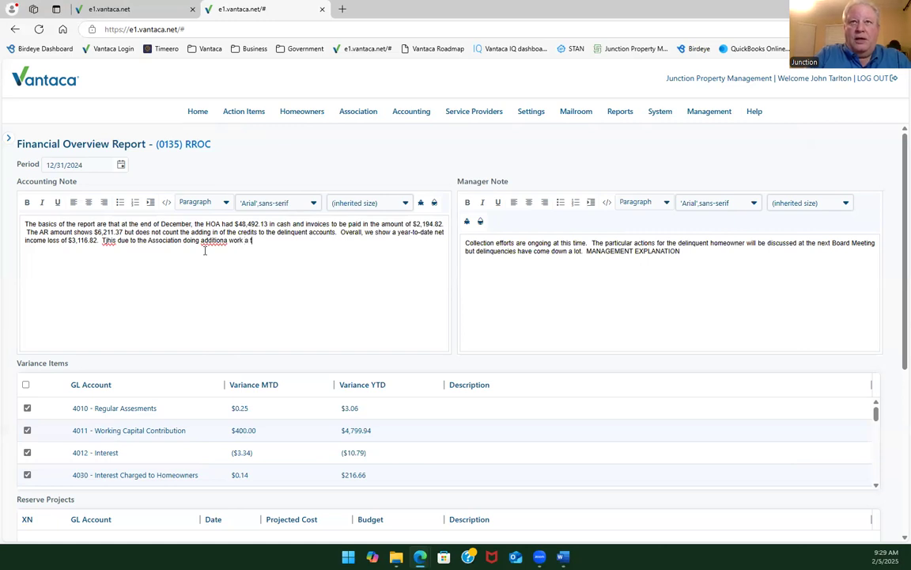
key(BackSpace)
key(BackSpace)
text(t the)
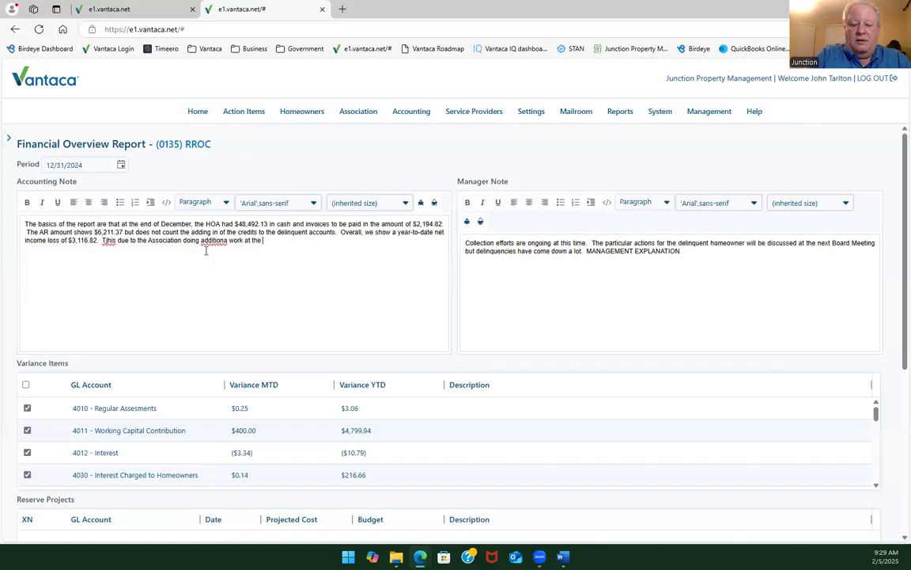
text( entrac)
key(BackSpace)
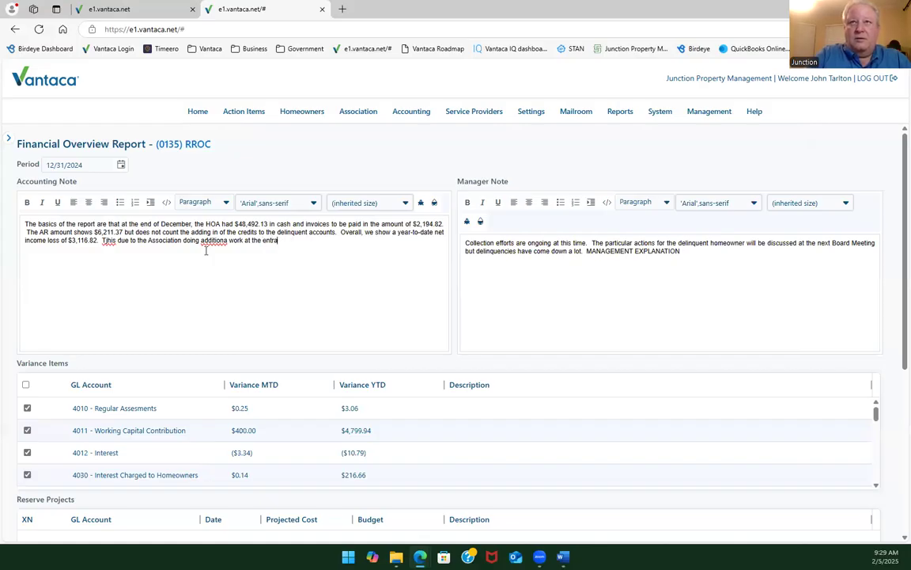
text(of the communit)
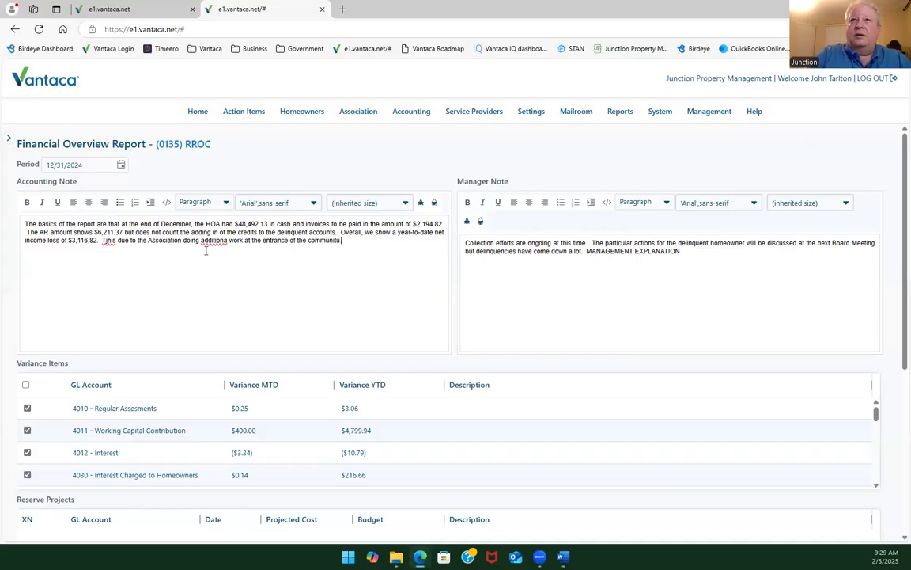
text(y.)
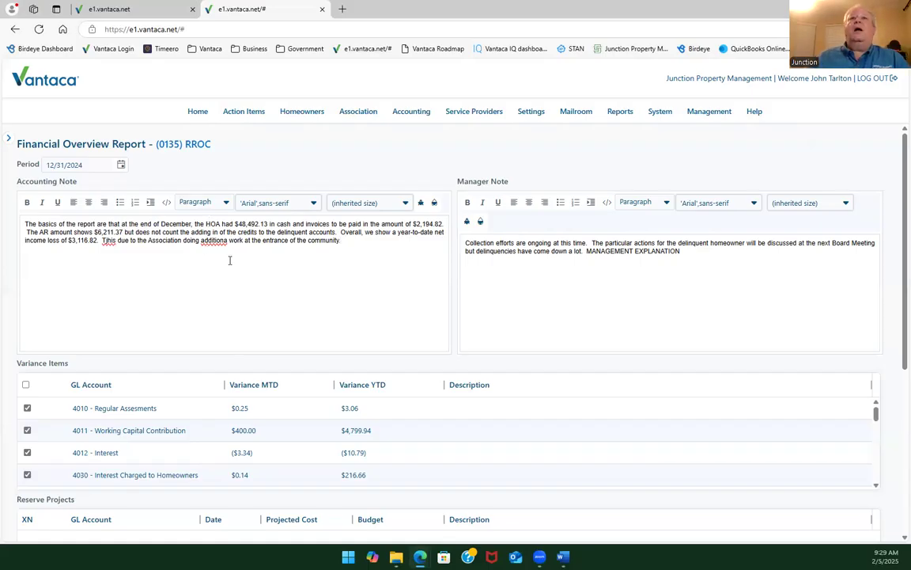
Correct the two misspelled words in the Accounting Note's last sentence to "additional" and "This".
click(212, 240)
click(226, 288)
click(114, 241)
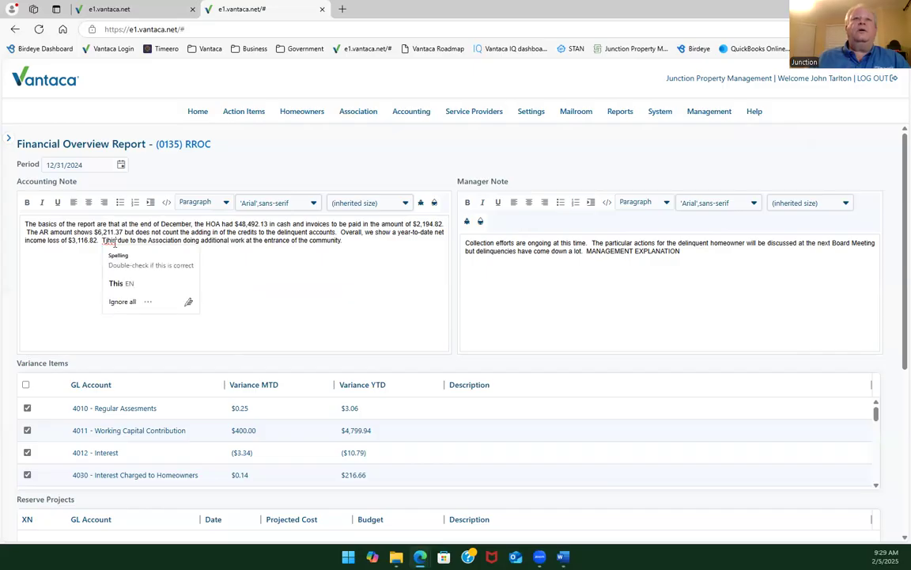
click(116, 284)
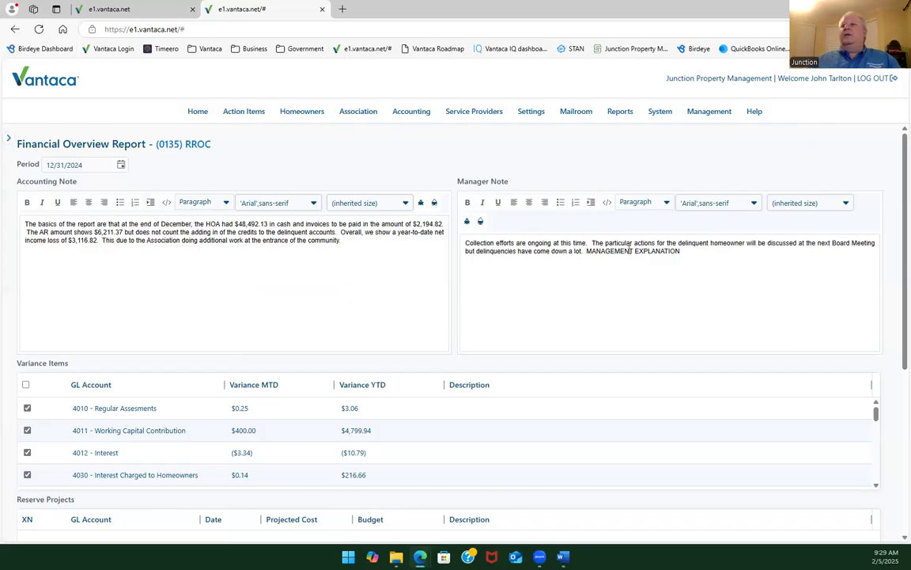
Replace the "MANAGEMENT EXPLANATION" placeholder in the Manager Note with "We need get the Declarant to explain their position.".
drag(682, 253, 590, 255)
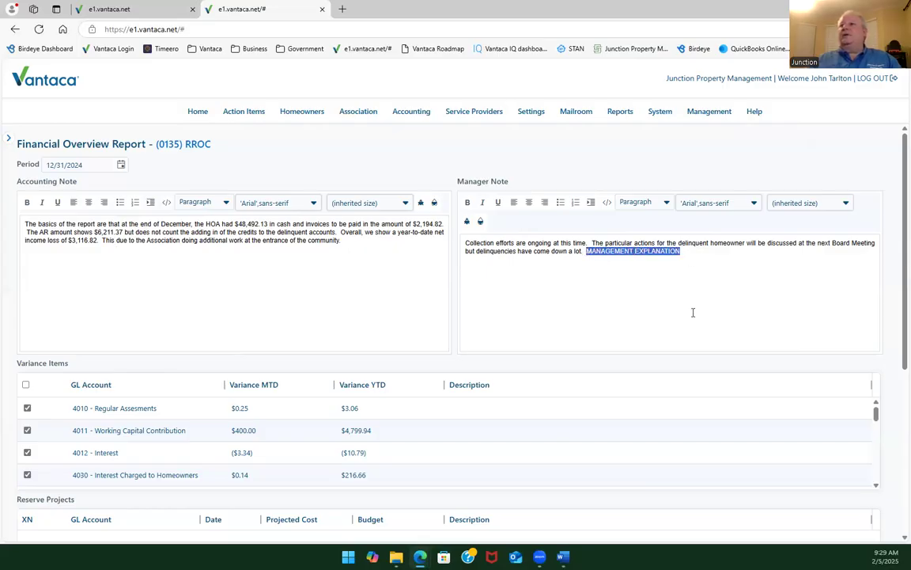
text(We need)
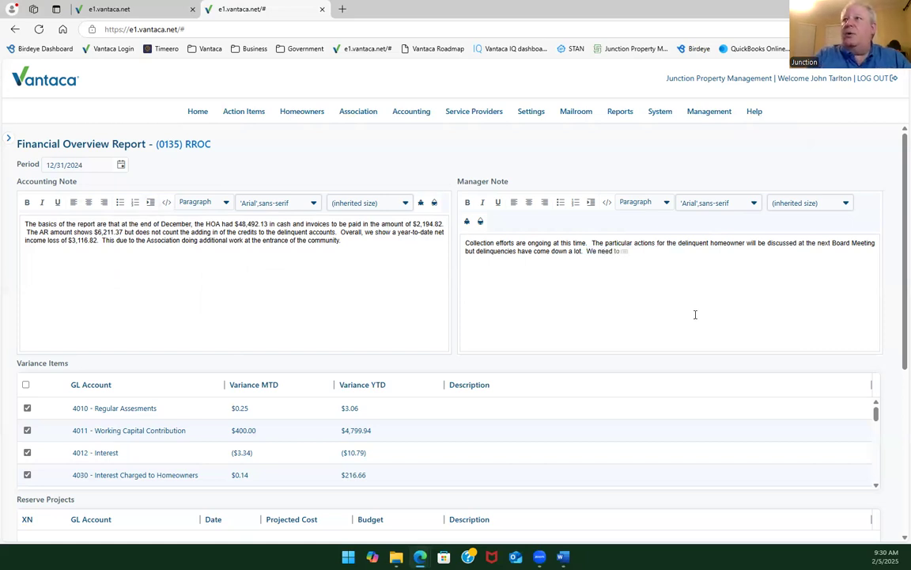
text( get the De)
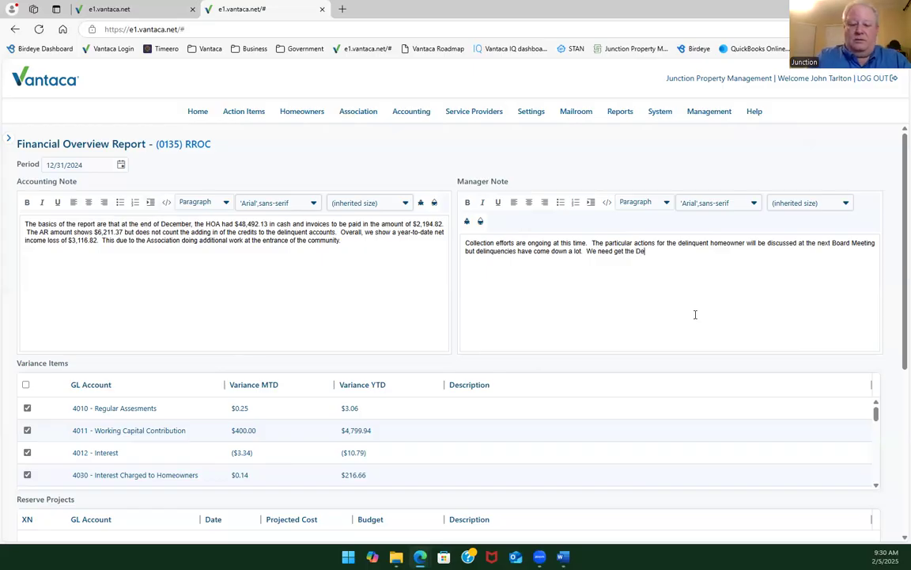
text(clarant)
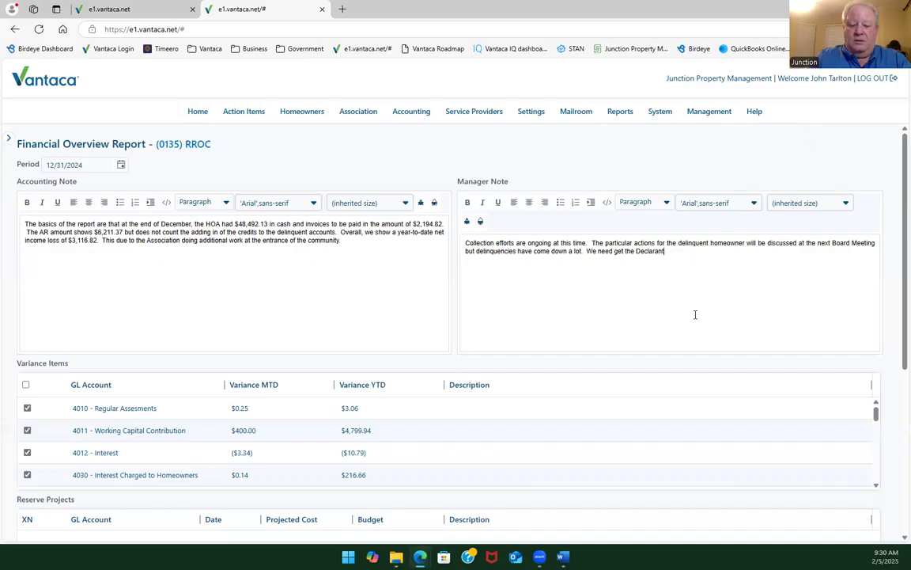
text( to explain their positino to t)
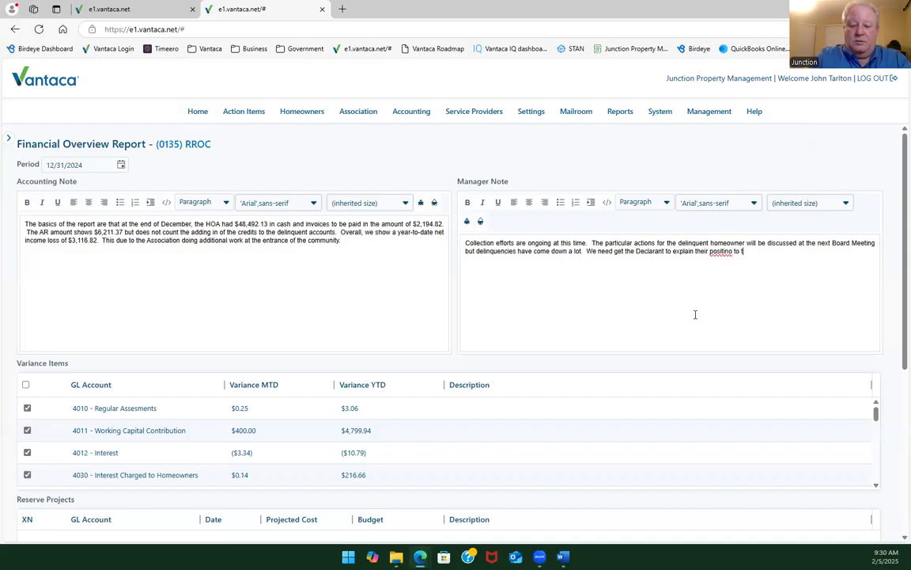
key(BackSpace)
key(BackSpace)
key(BackSpace)
key(BackSpace)
key(BackSpace)
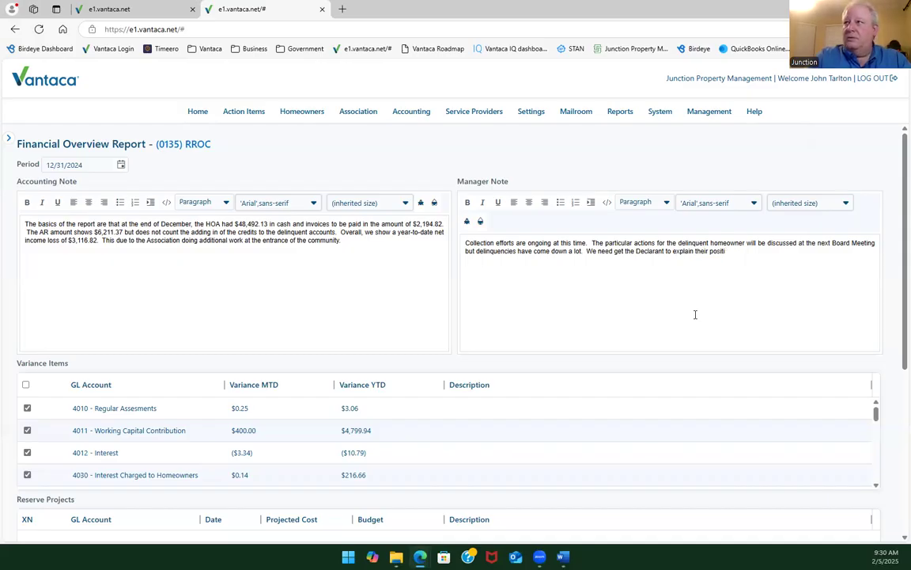
text(on.)
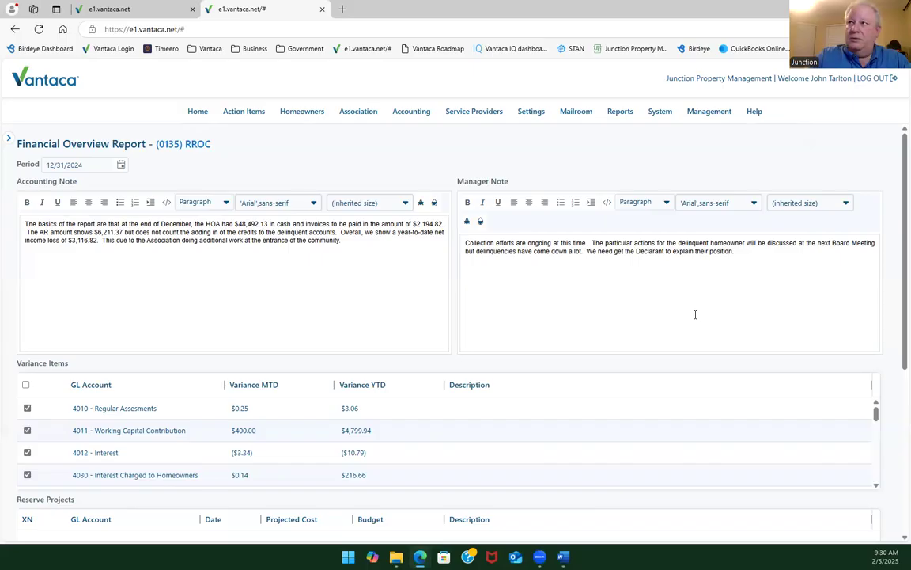
Extend the Declarant sentence in the Manager Note with ", since all the lots have been sold".
text( sicne)
key(BackSpace)
key(BackSpace)
key(BackSpace)
text(nc)
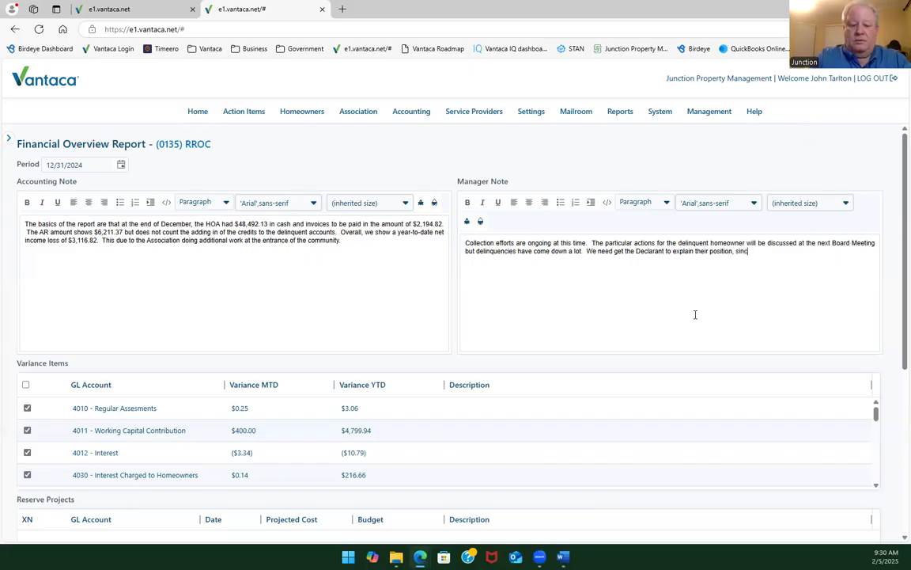
text(e all the lots have been sold)
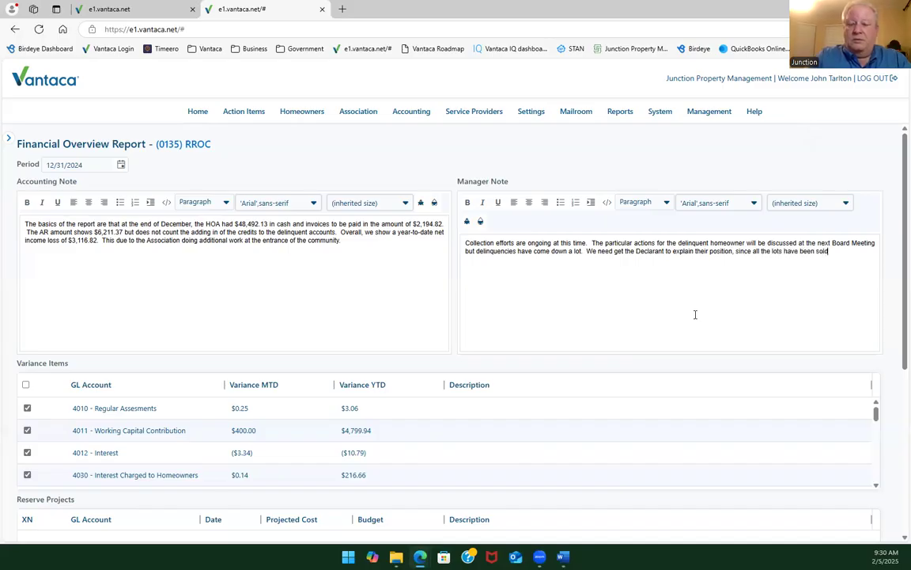
End the Declarant sentence and add "The Annual taxes and the Annual audit for 2024 have been ordered." to the Manager Note.
text(.  The Annu)
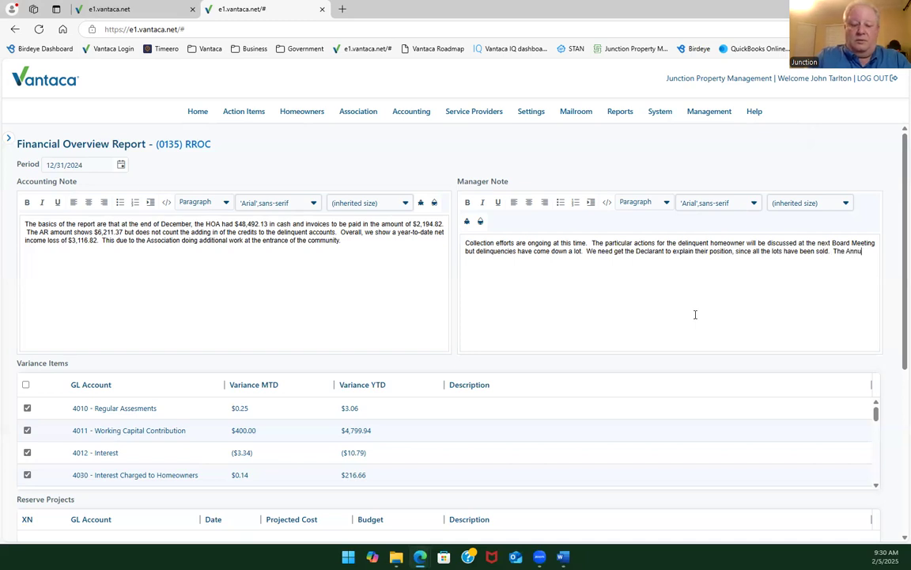
text(al taxes an)
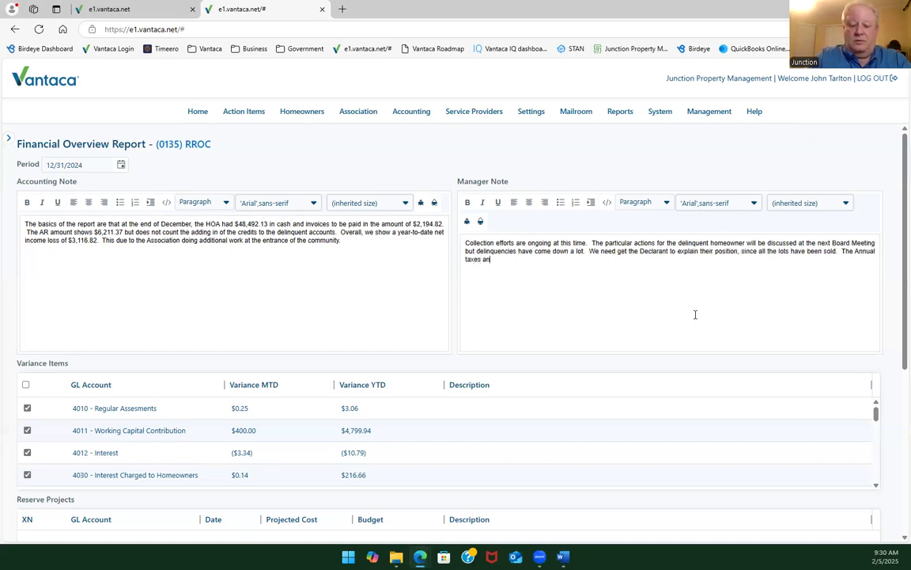
text(d the Annual audit for)
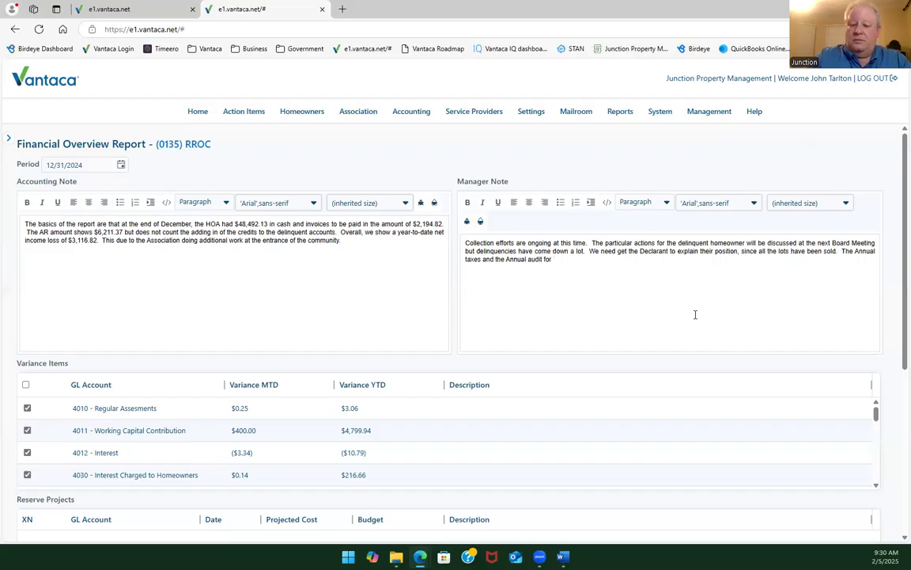
text( 2024 have been ordered.  )
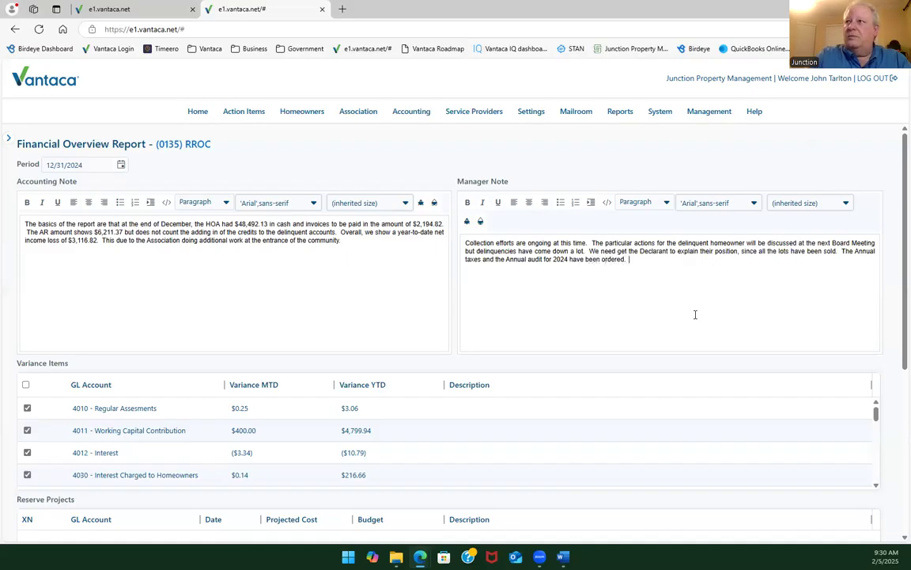
Add "The Holiday decoration events for this last year did not go over as well as expected." to the Manager Note.
text(The Holiday )
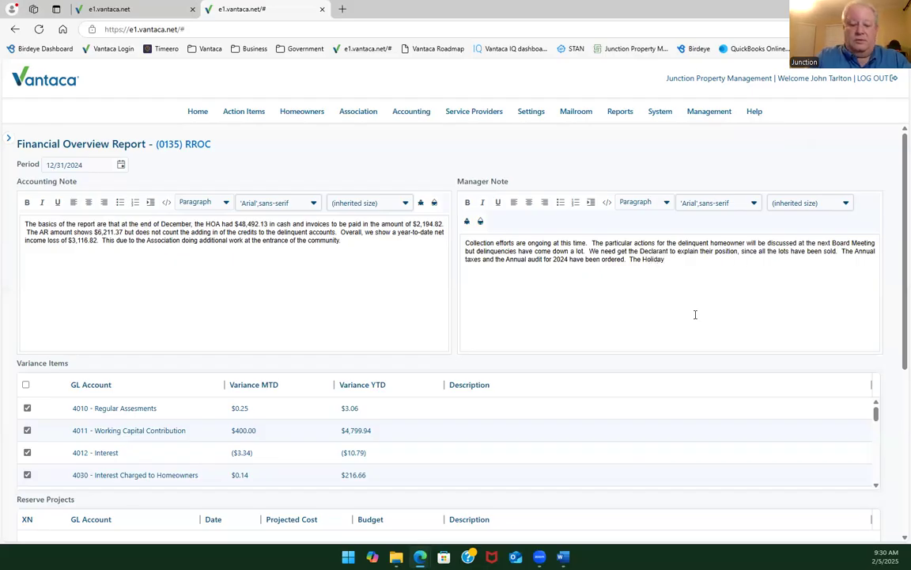
text(decoration eve)
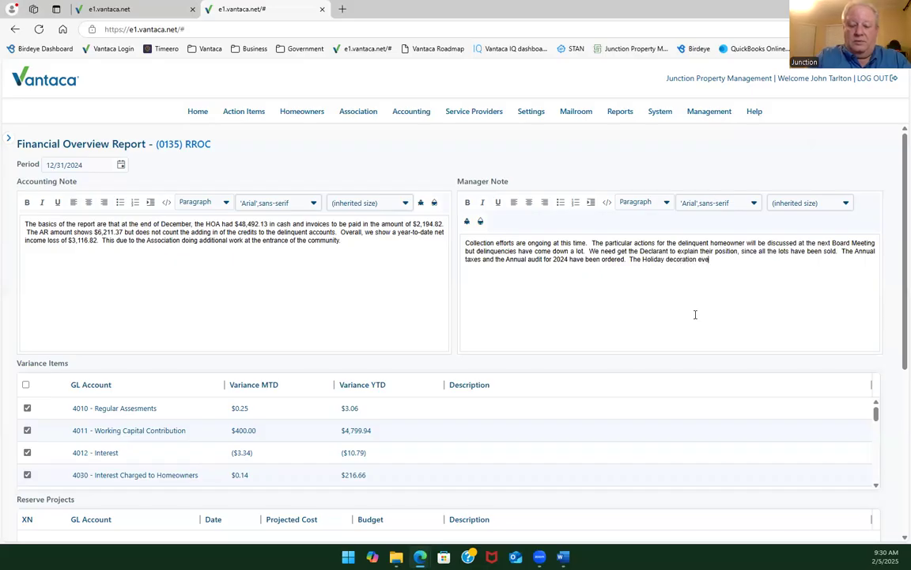
text(nts for this last year dod not)
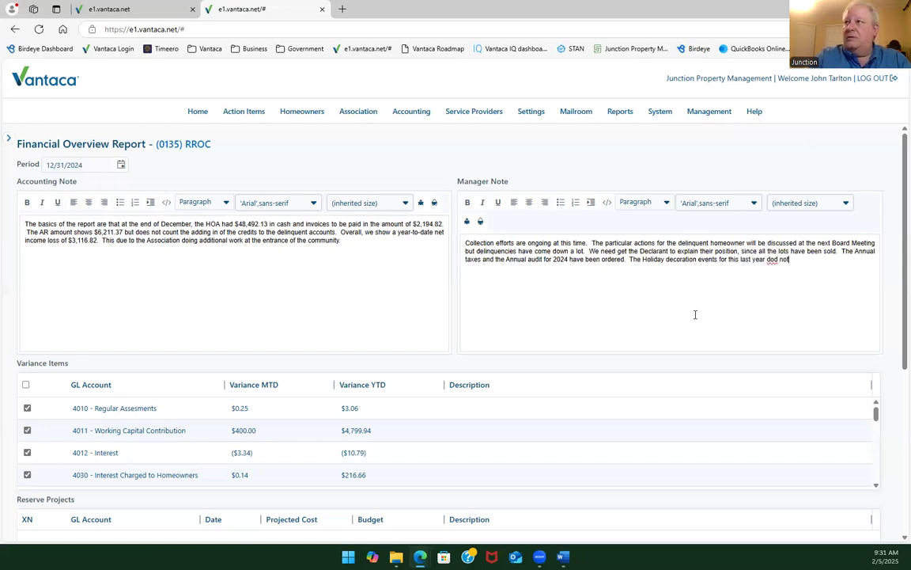
key(BackSpace)
key(BackSpace)
key(BackSpace)
key(BackSpace)
key(BackSpace)
key(BackSpace)
text(id not go over as we)
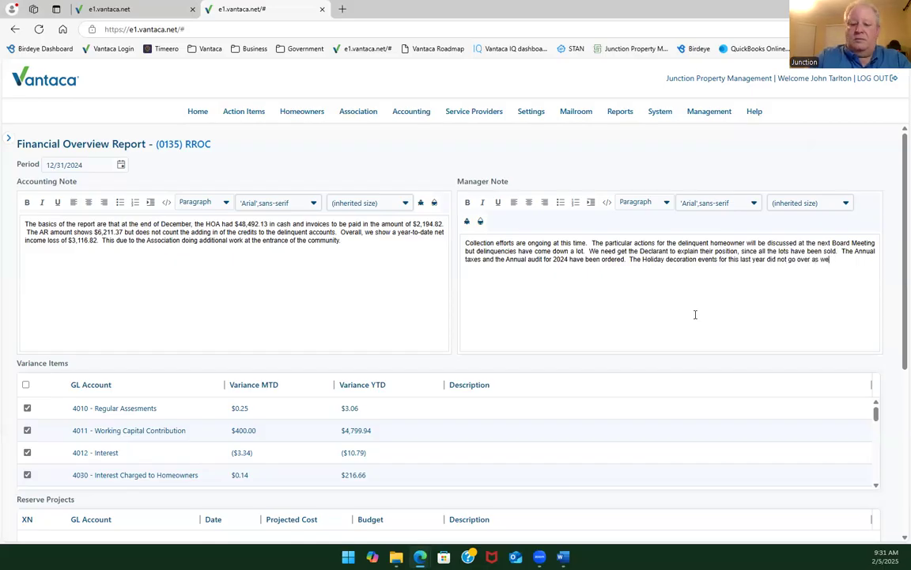
text(ll as e)
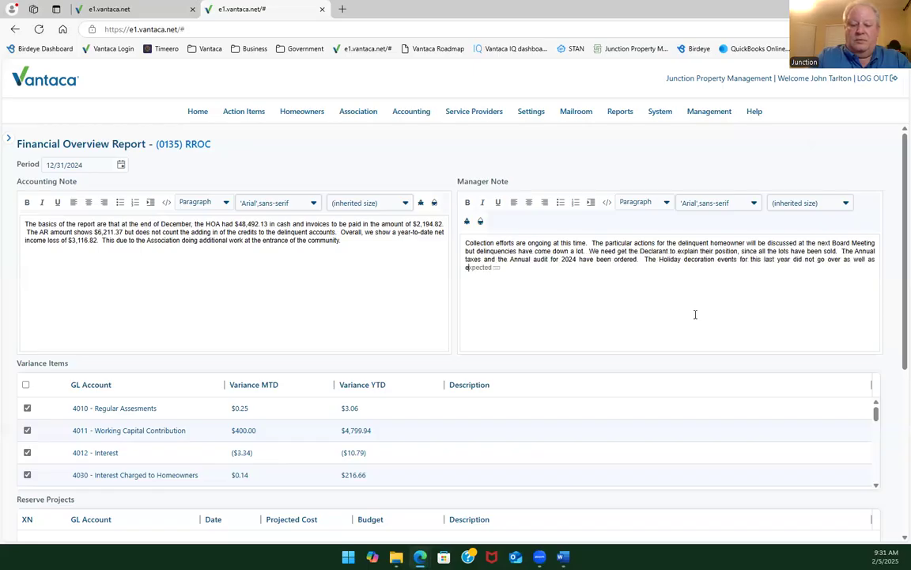
text(xpected.)
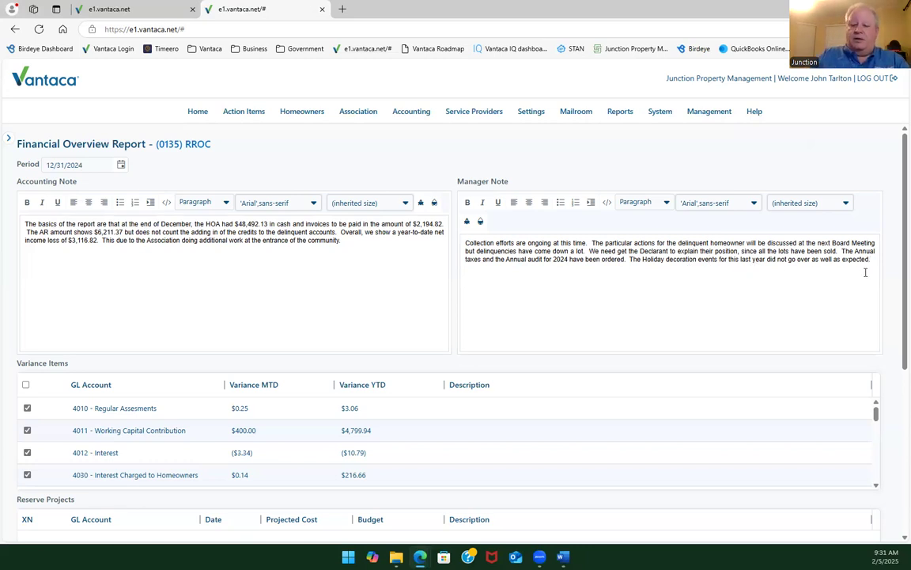
Extend the holiday decoration sentence in the Manager Note with ", so this needs to be discussed for next year.".
key(BackSpace)
text(, so )
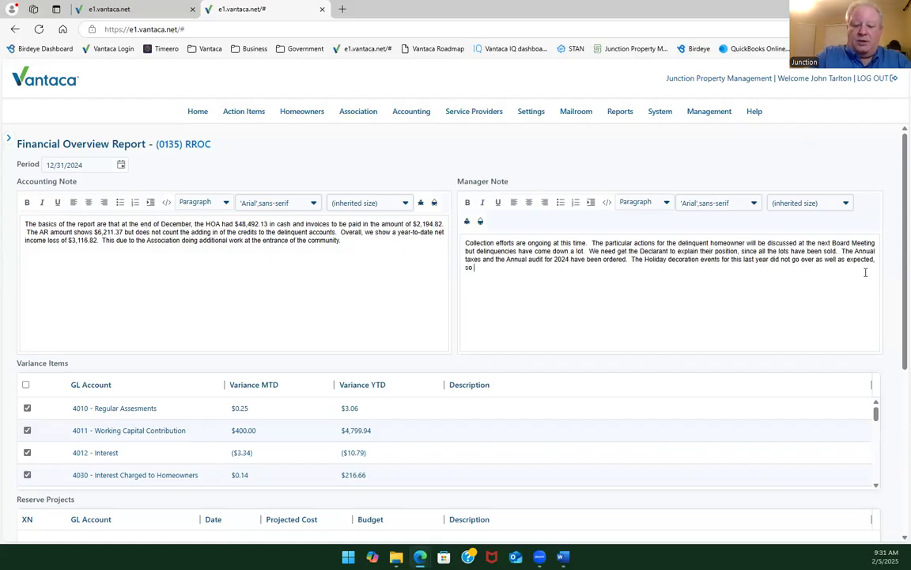
text(this needs to be)
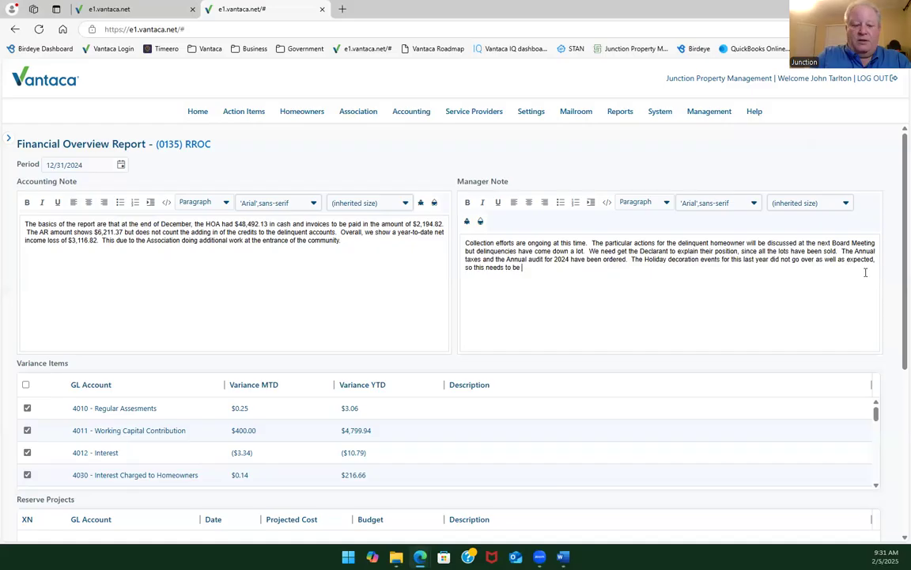
text( discusse)
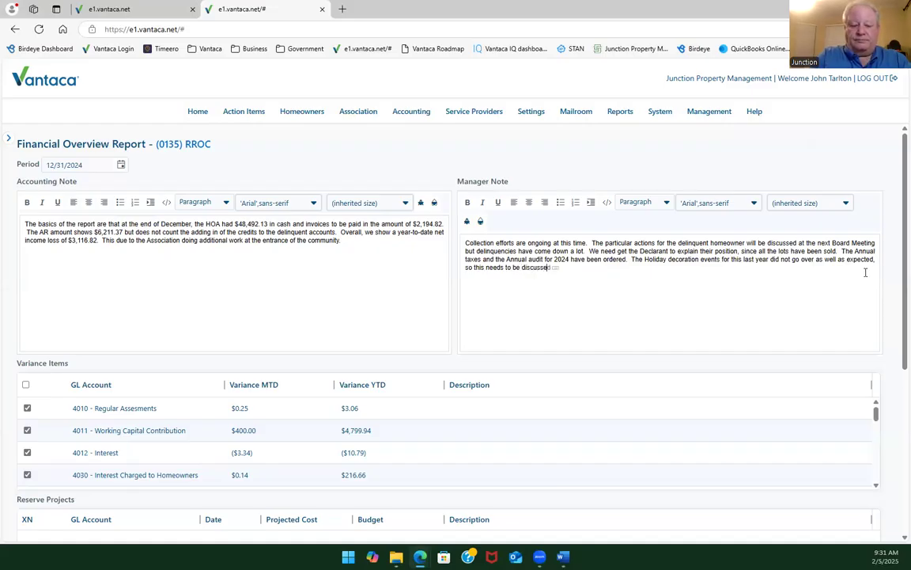
text(d for next)
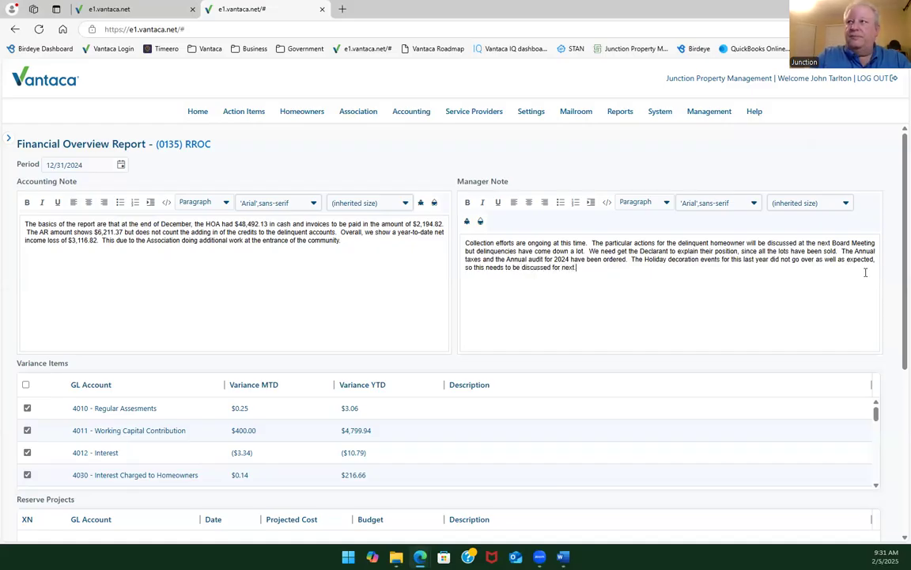
text( year.)
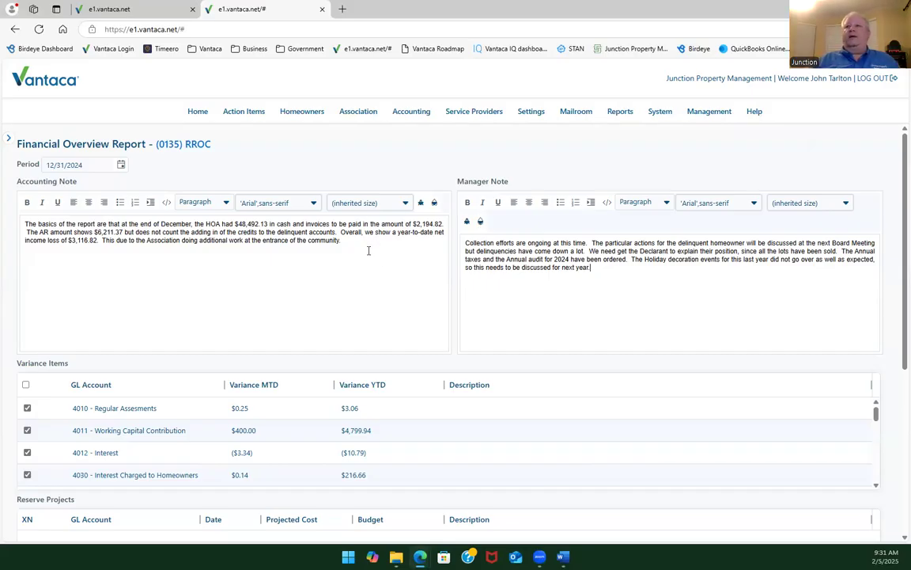
Review the notes and the Variance Items, Reserve Projects and Reserves - Roll Forward sections of the Financial Overview Report.
scroll(397, 264, down, 1)
scroll(398, 263, down, 2)
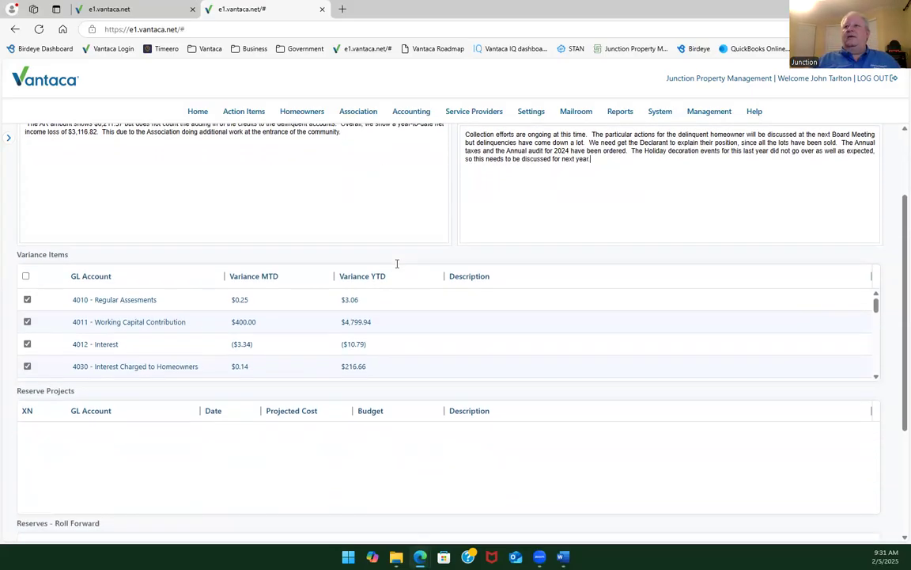
scroll(397, 265, up, 2)
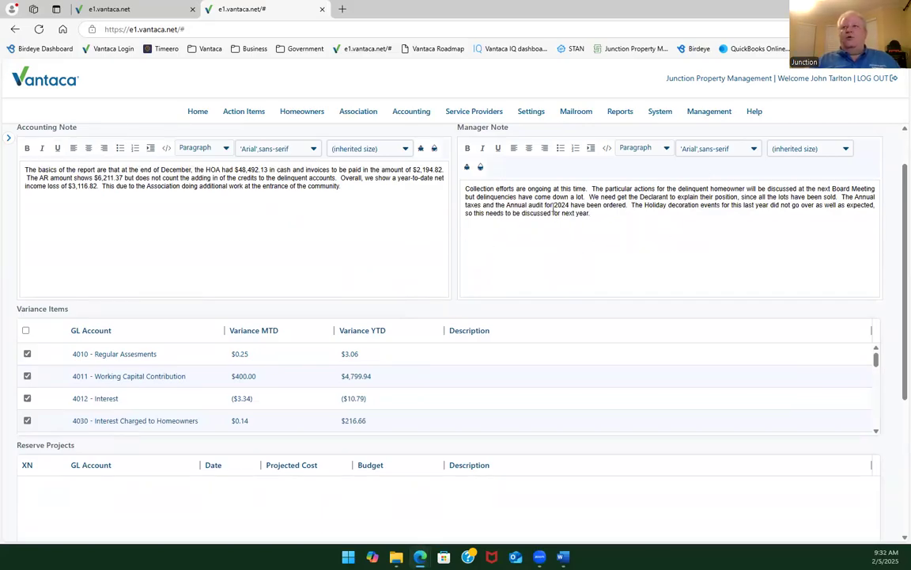
scroll(492, 272, down, 1)
scroll(493, 273, down, 2)
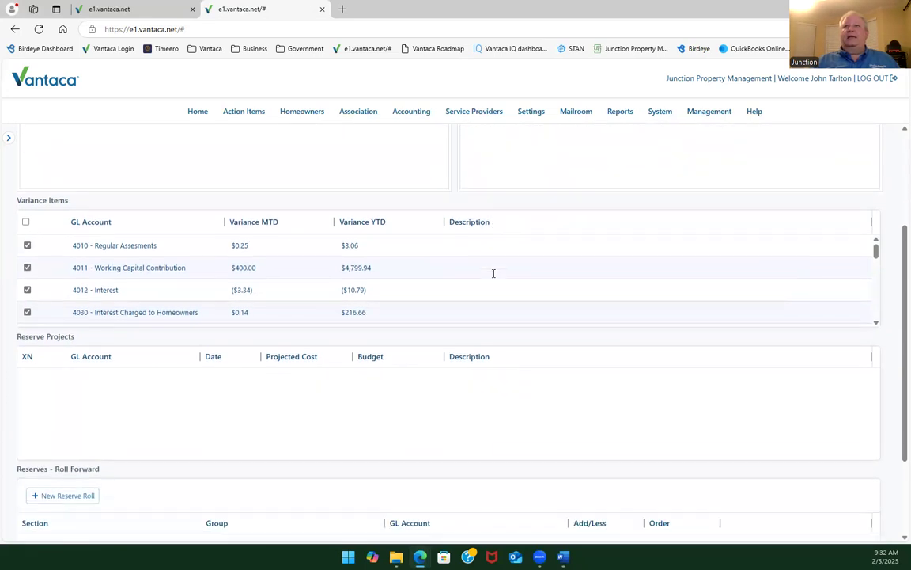
scroll(492, 275, down, 2)
scroll(492, 275, up, 2)
scroll(510, 166, down, 1)
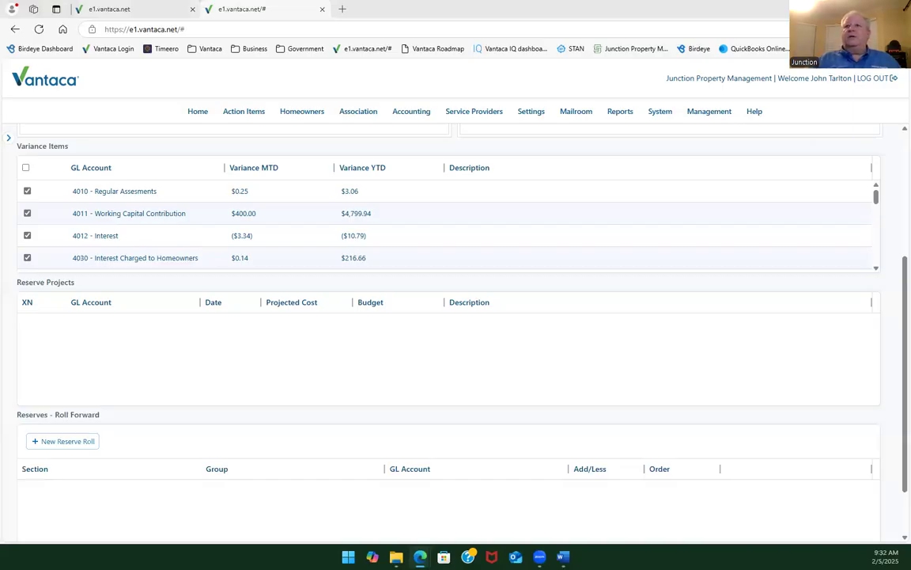
Review the income and expense variances in the draft financial packet's 12/1/2024 - 12/31/2024 Statement of Revenues and Expenses.
key(alt+Tab)
scroll(463, 320, up, 11)
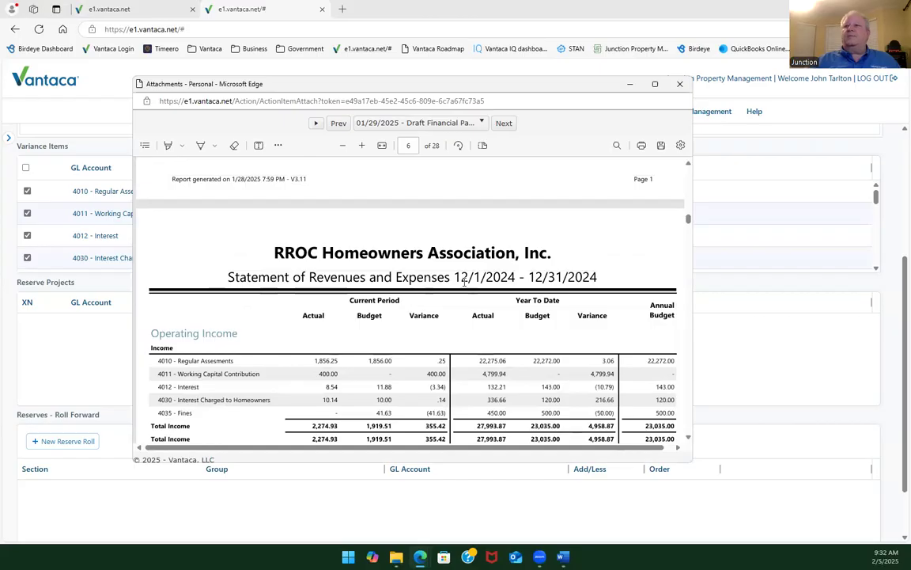
scroll(497, 317, down, 1)
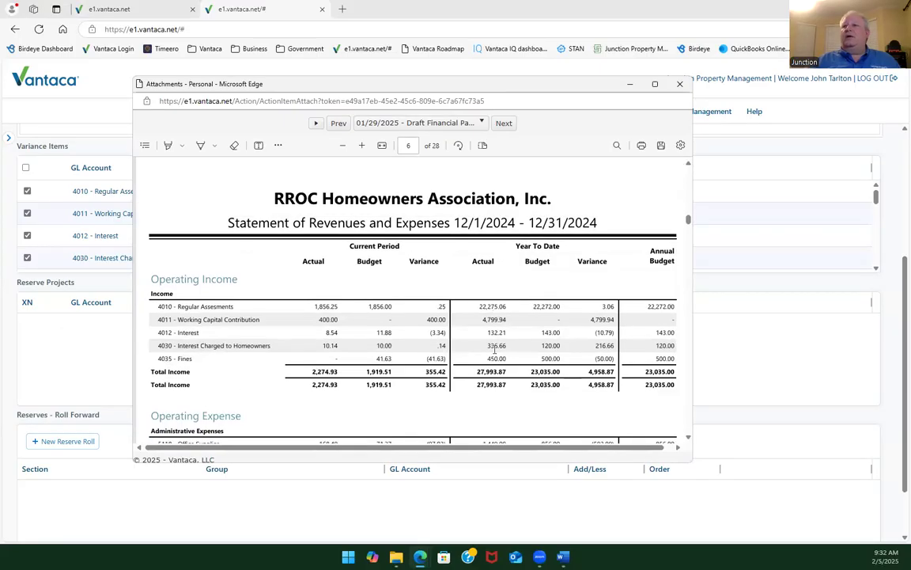
scroll(494, 411, down, 3)
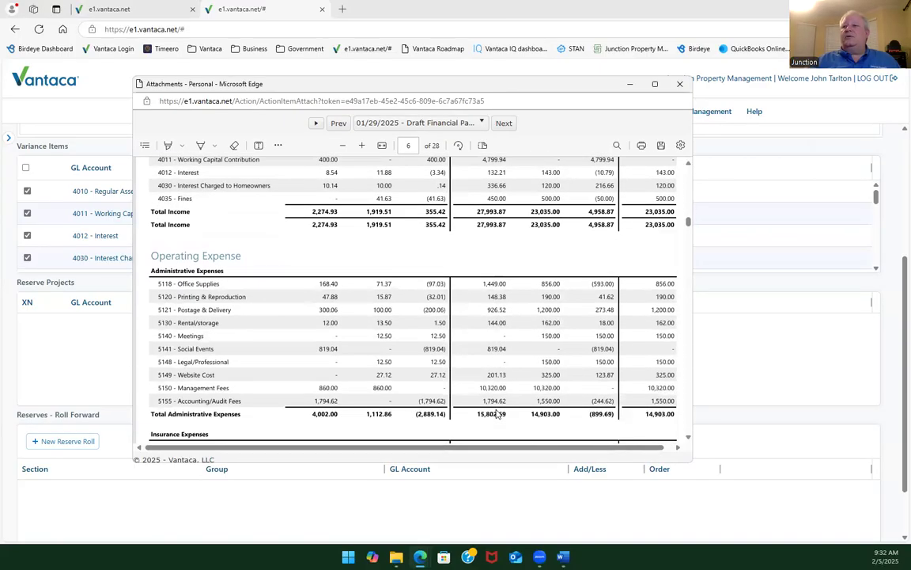
scroll(411, 285, down, 1)
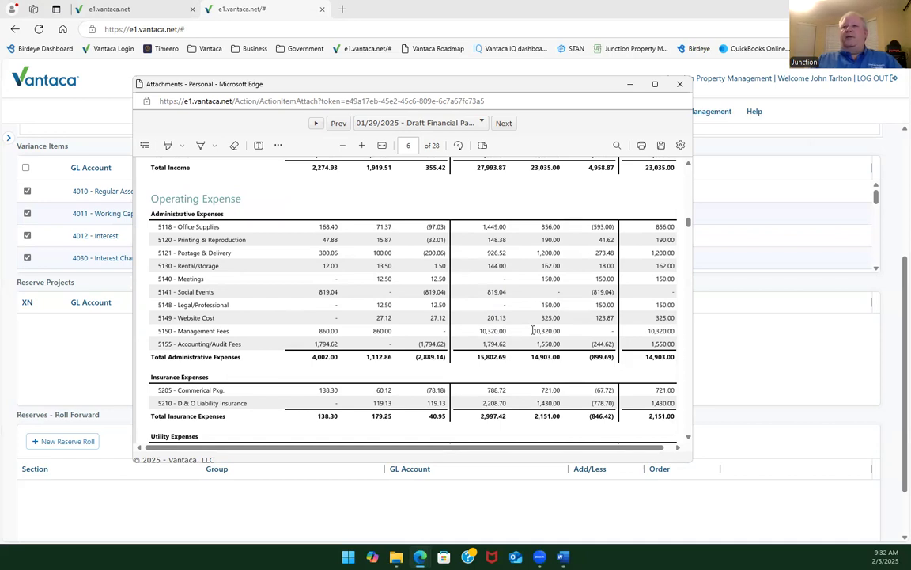
scroll(534, 330, up, 3)
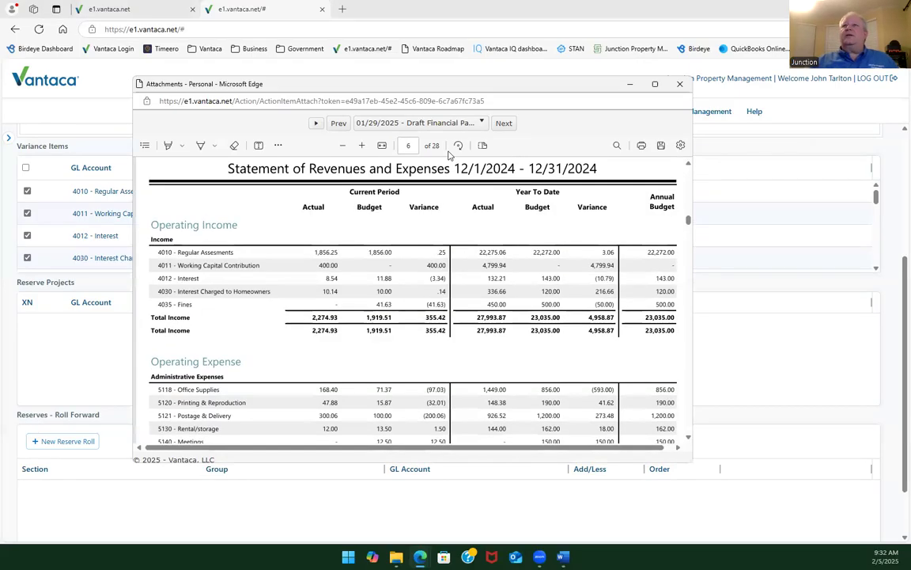
scroll(544, 329, up, 2)
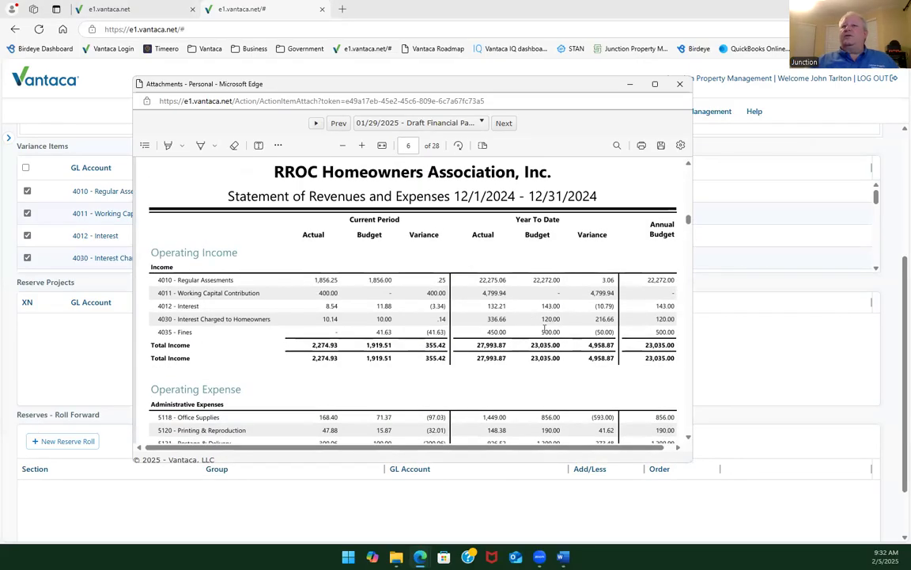
scroll(544, 329, down, 2)
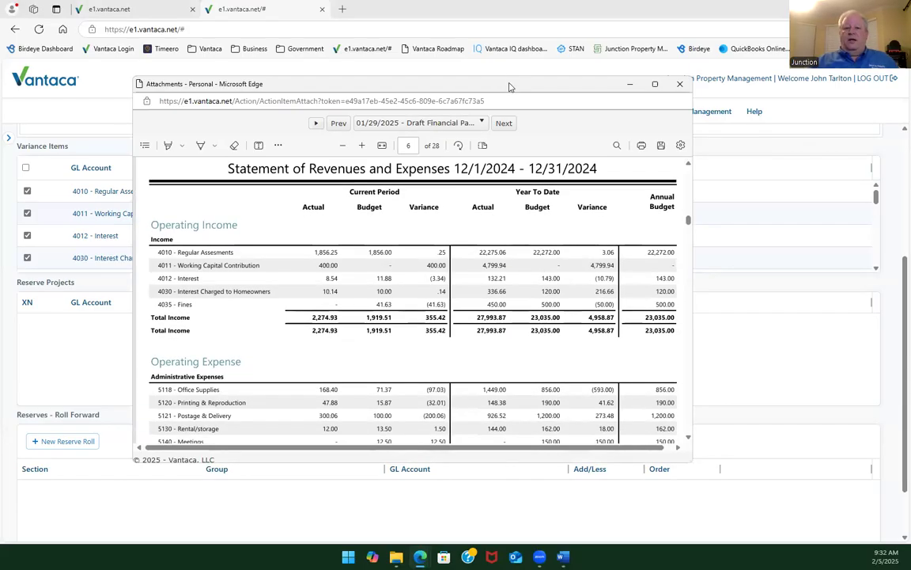
click(679, 84)
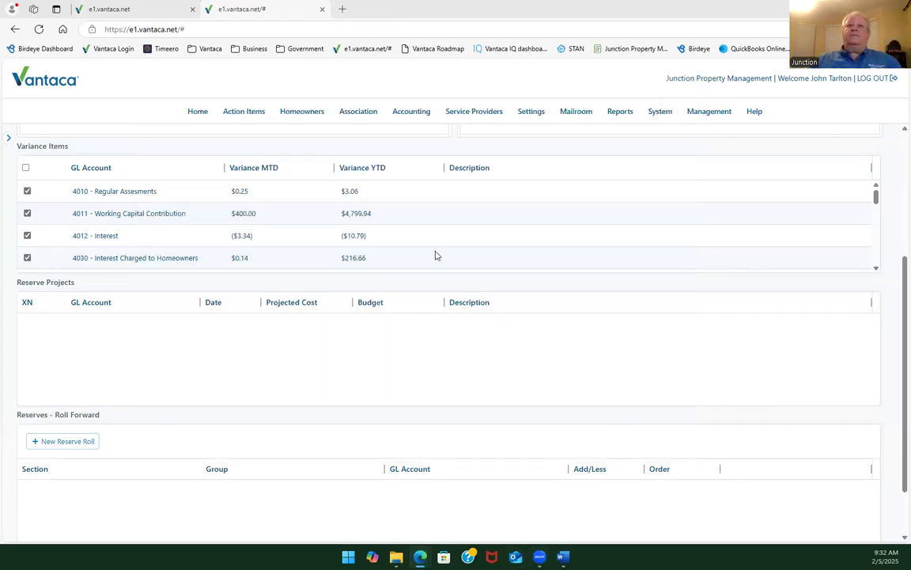
Deselect variance item 4010 - Regular Assesments and describe 4011 - Working Capital Contribution as "The lots that were sold caused this fee.".
click(28, 191)
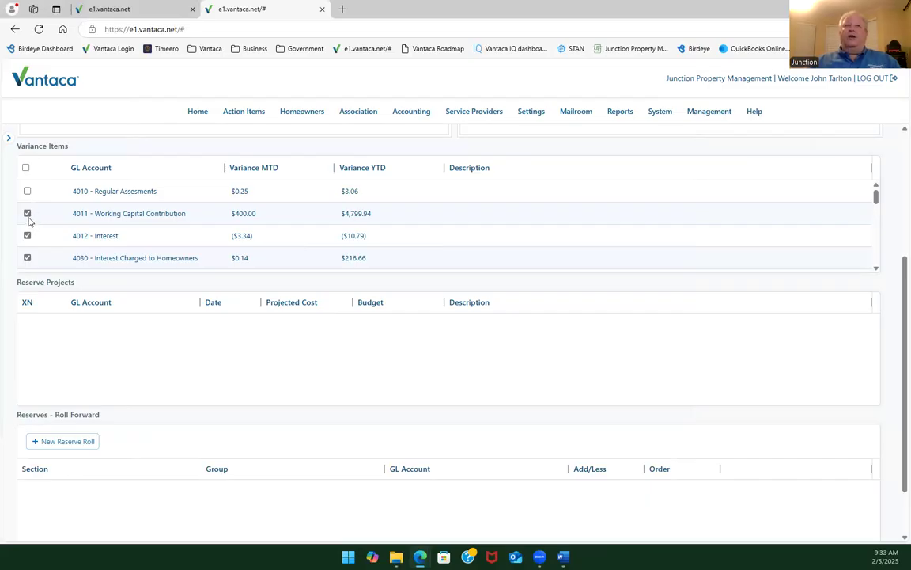
click(476, 219)
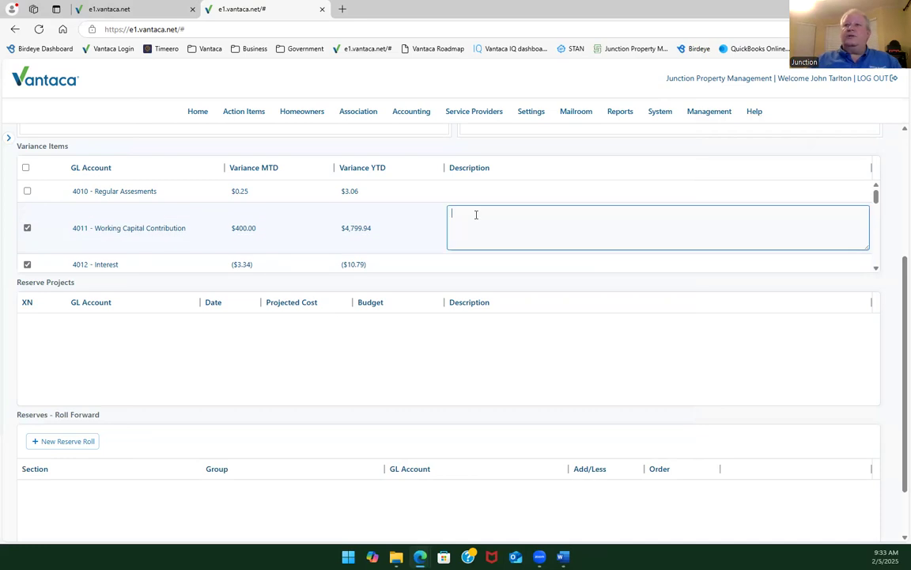
text(The)
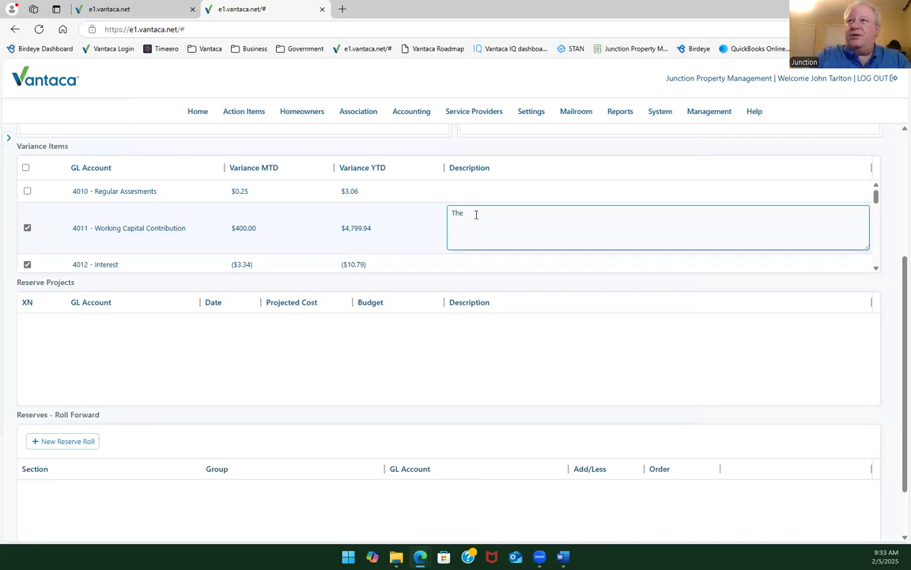
text(slot)
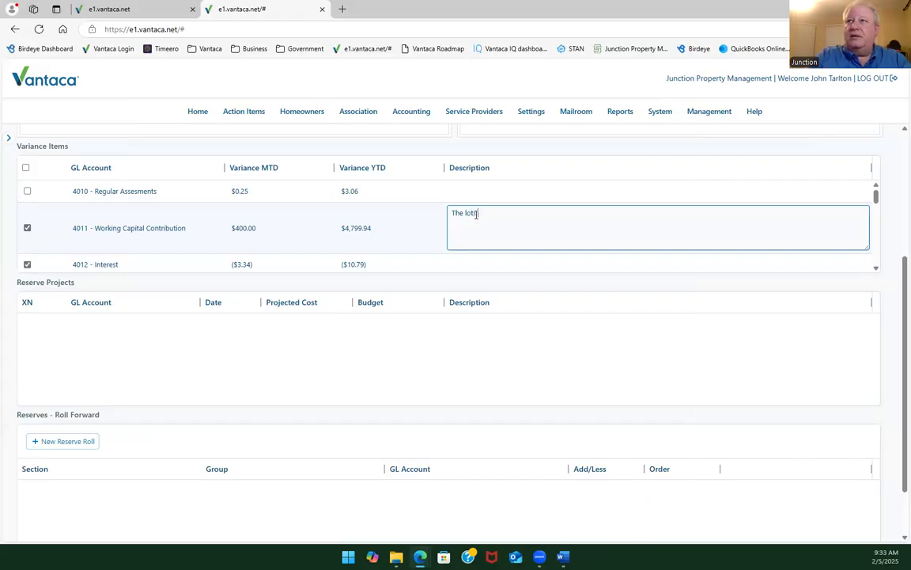
text( that wr)
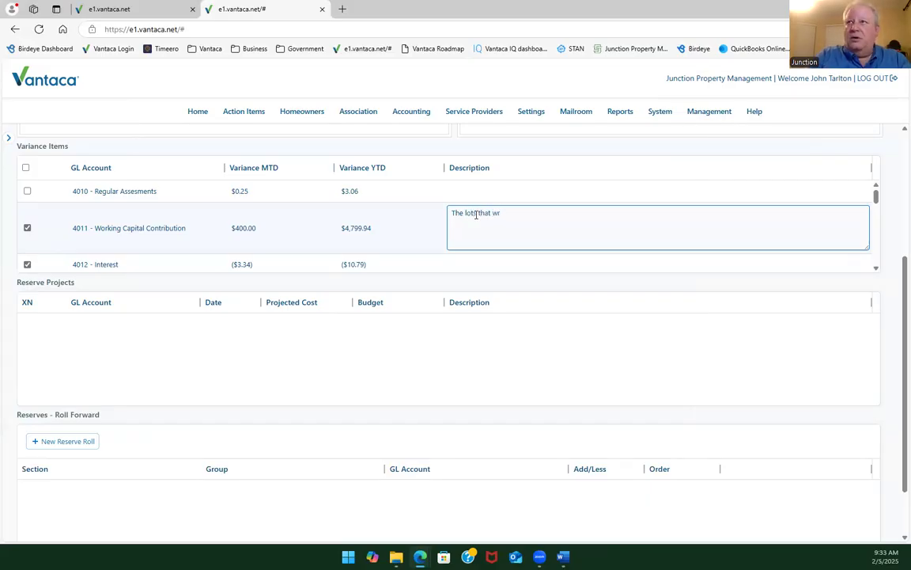
key(BackSpace)
text(ere sold caused)
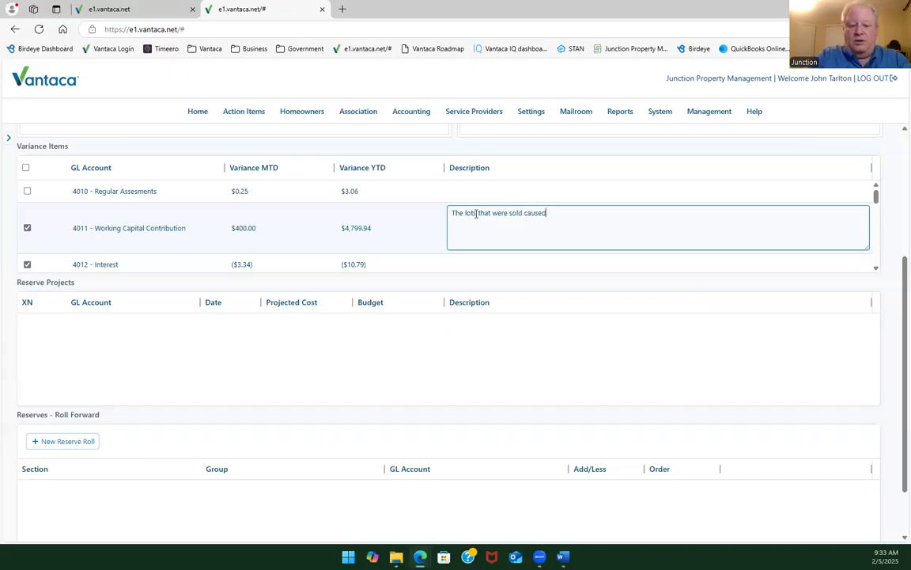
text( this fee.)
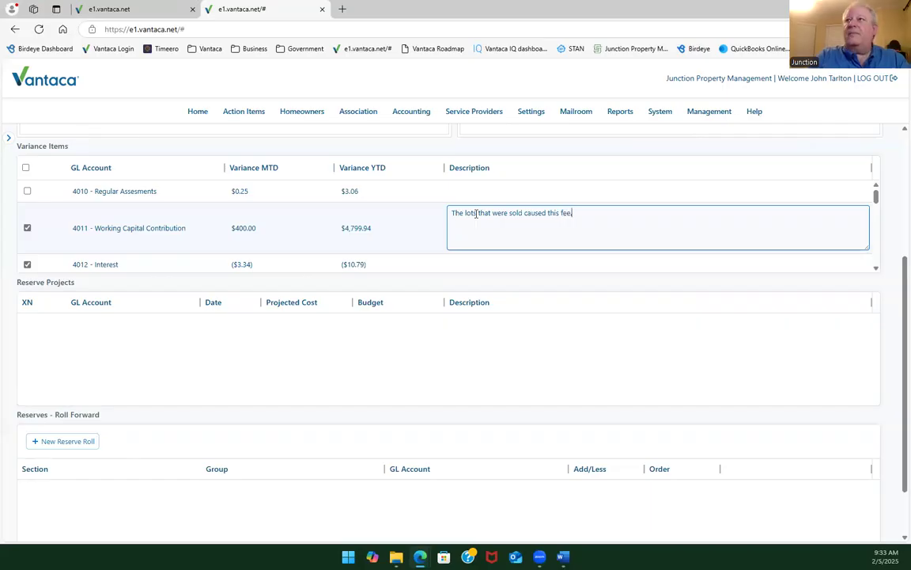
click(432, 223)
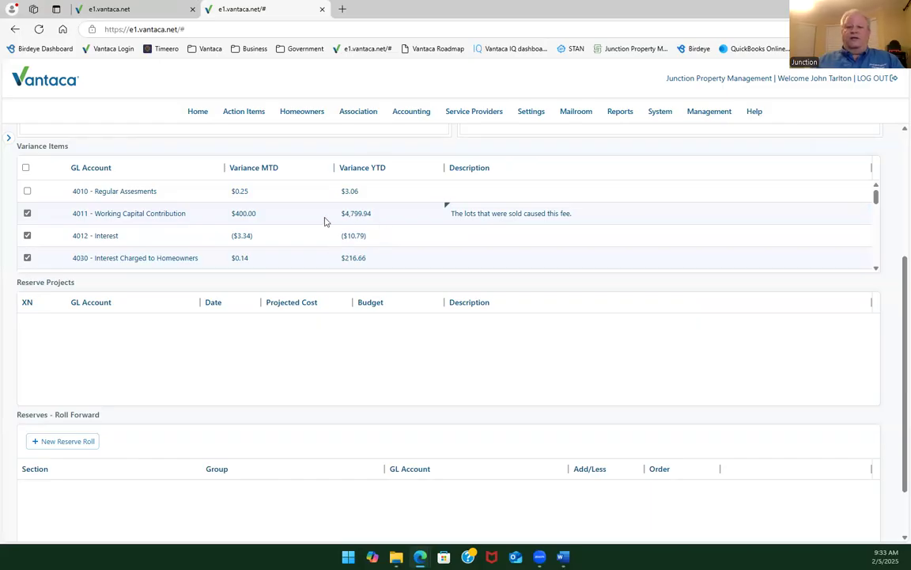
Deselect variance item 4012 - Interest and describe 4030 - Interest Charged to Homeowners as "This is the late fees for the property".
click(27, 236)
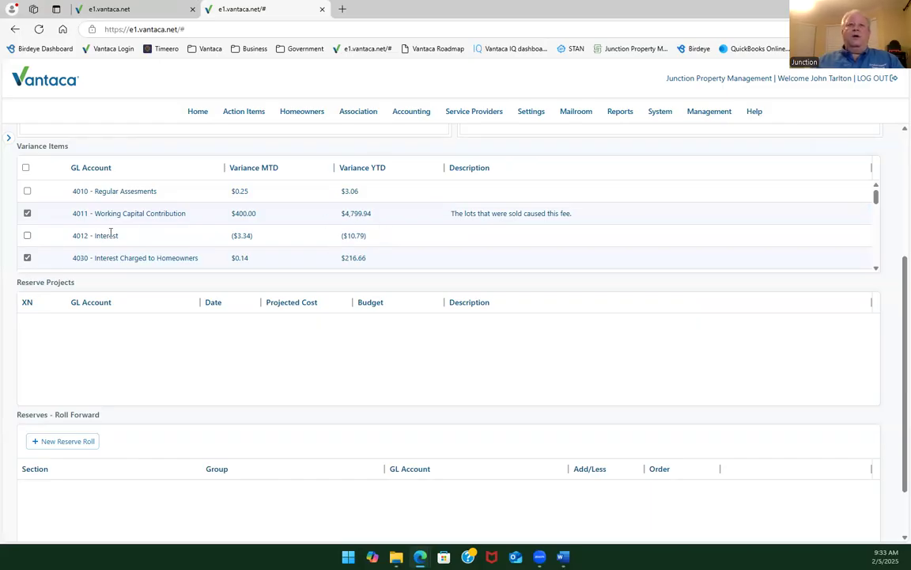
scroll(146, 220, down, 2)
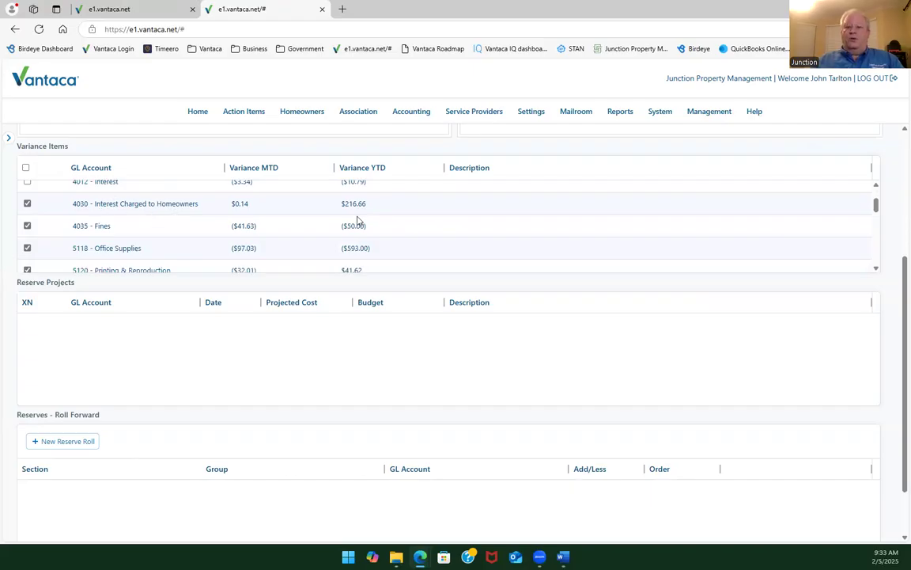
click(448, 203)
text(th)
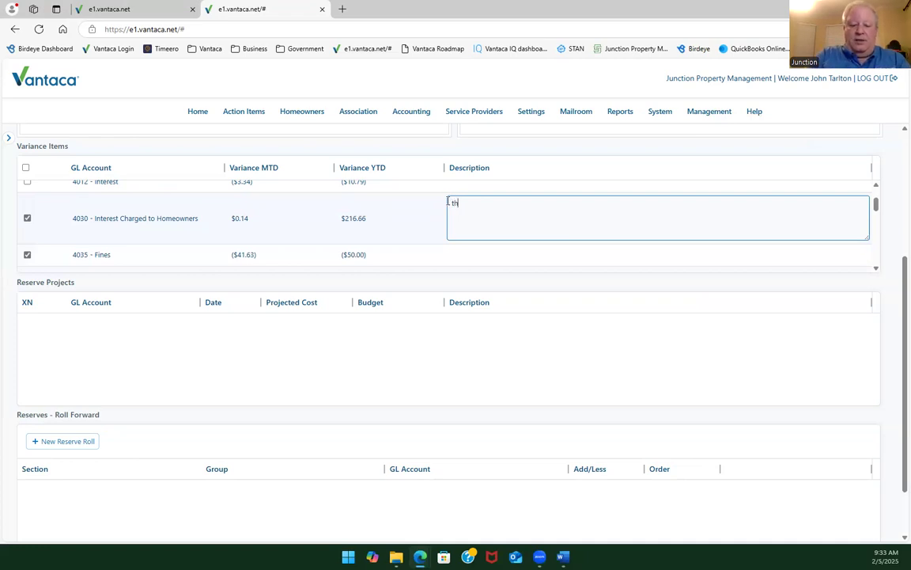
key(BackSpace)
text(this)
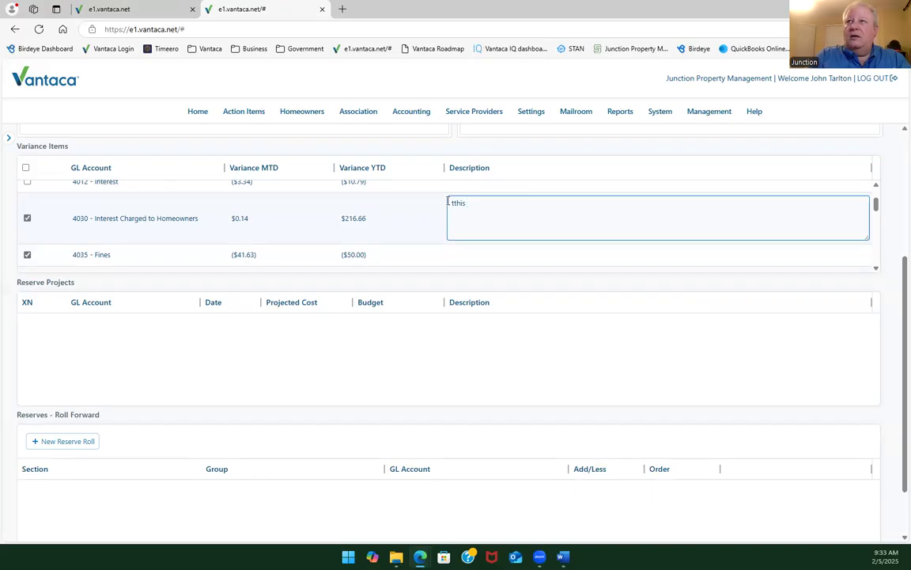
key(BackSpace)
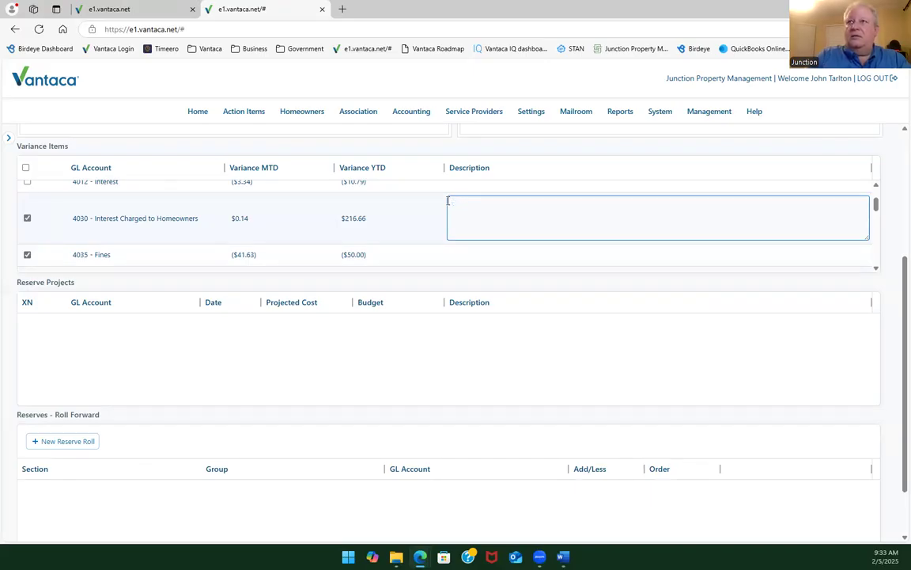
text(This is te)
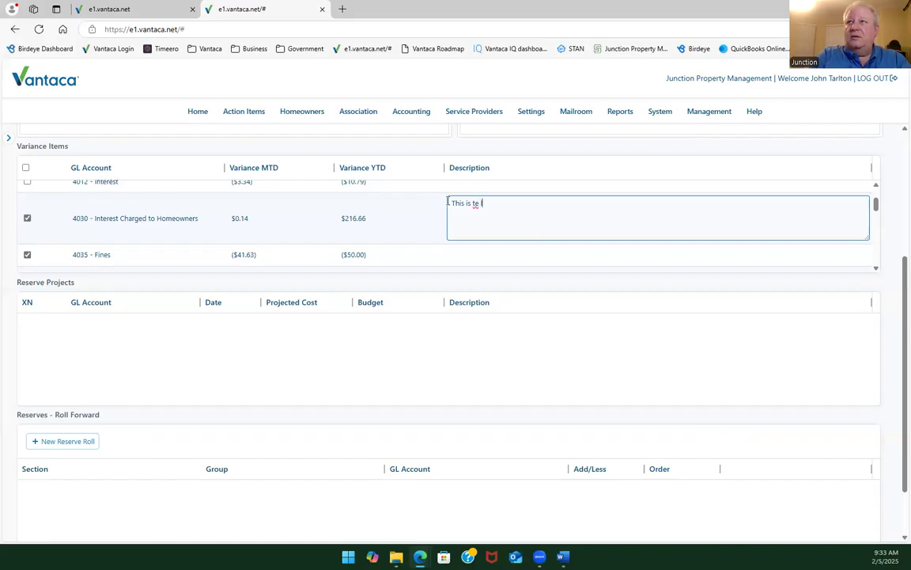
key(BackSpace)
text(he late fees for the p)
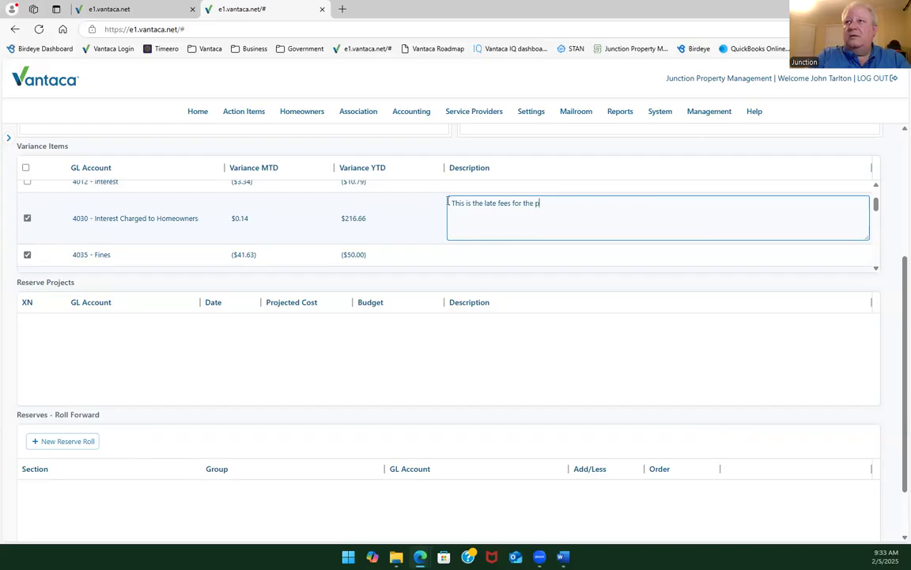
text(orpt)
key(BackSpace)
key(BackSpace)
key(BackSpace)
key(BackSpace)
text(r)
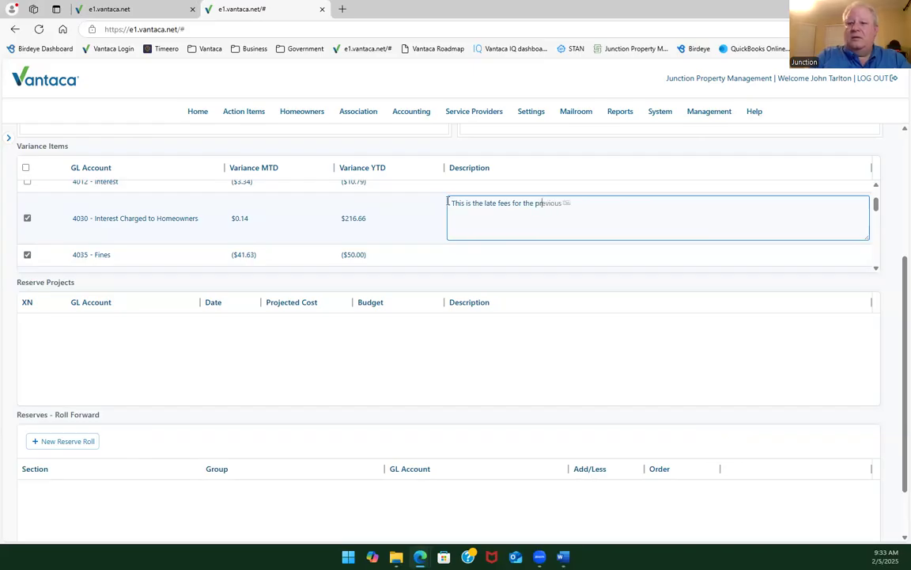
text(operty)
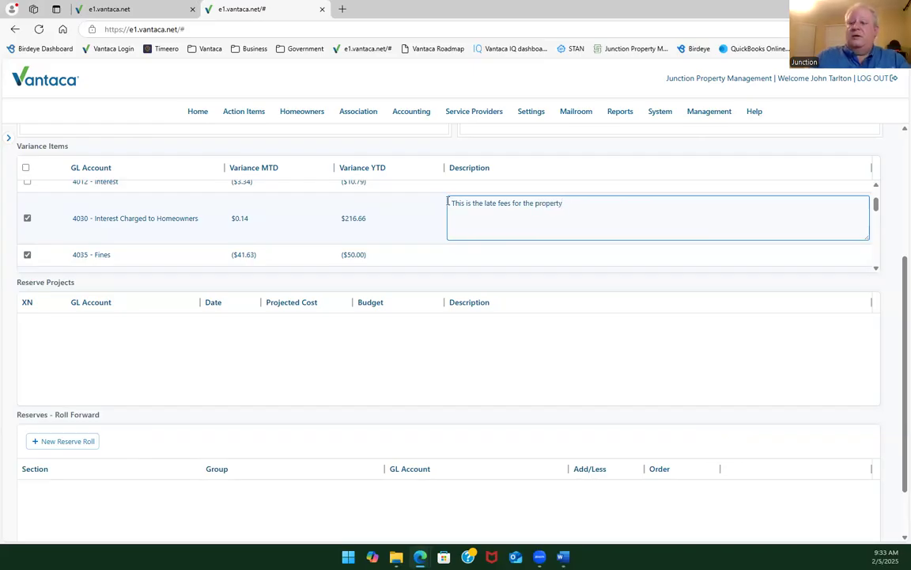
click(410, 231)
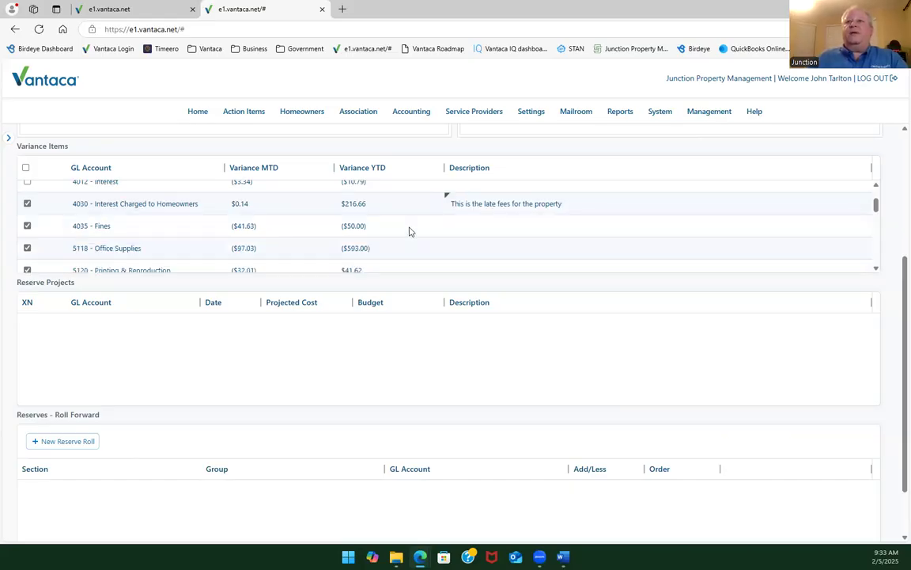
Deselect variance item 4035 - Fines and check the Administrative Expenses in the draft financial packet.
click(27, 226)
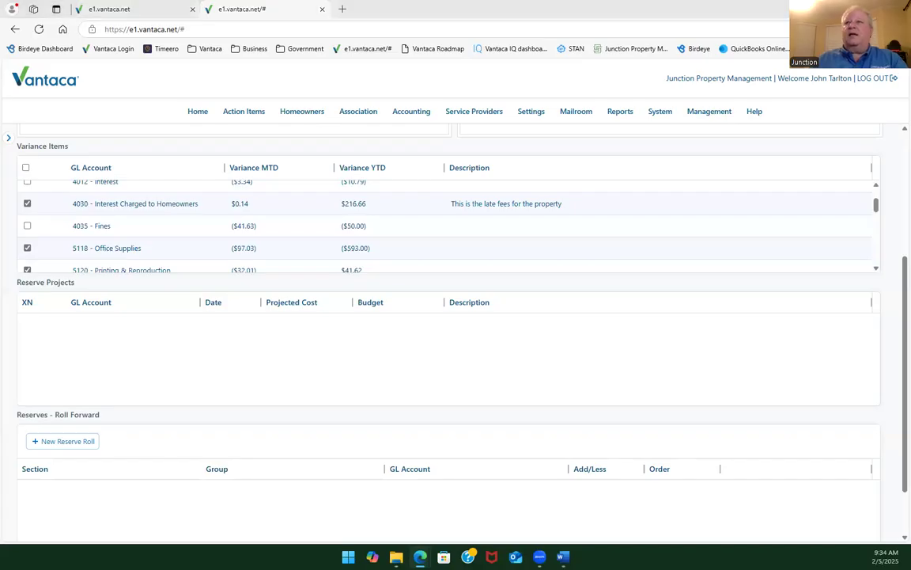
key(alt+Tab)
scroll(615, 239, down, 1)
scroll(614, 240, down, 3)
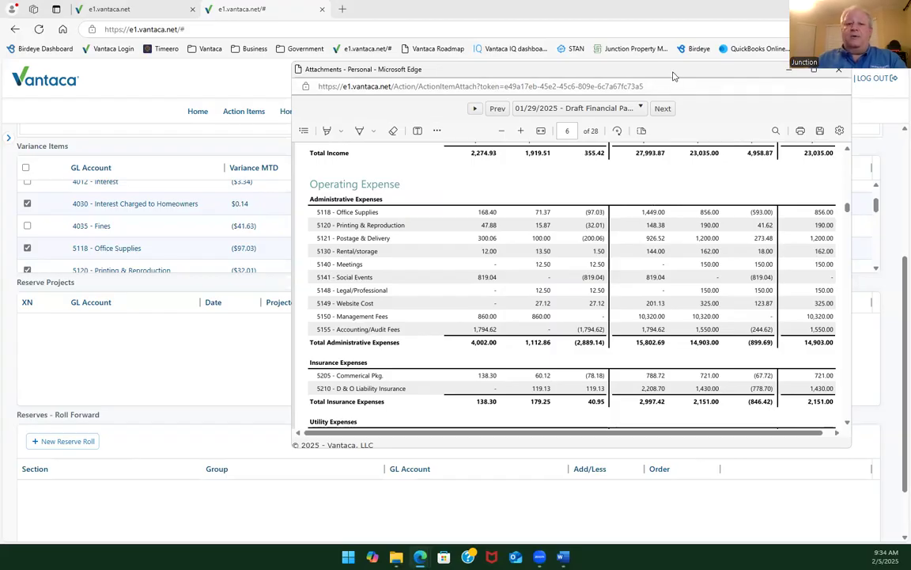
click(788, 70)
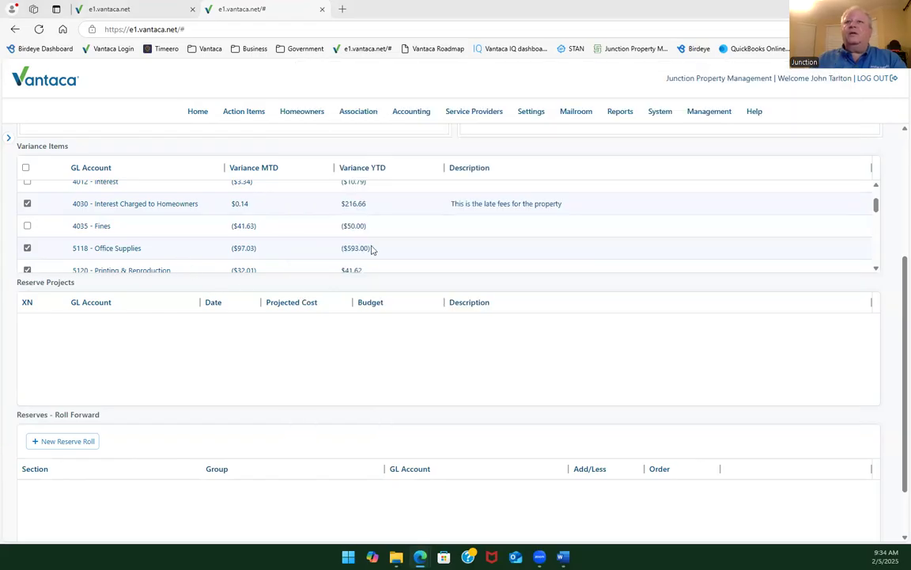
Describe variance item 5118 - Office Supplies as "added in a couple of on line programs to better serve the community.".
click(496, 249)
text(add)
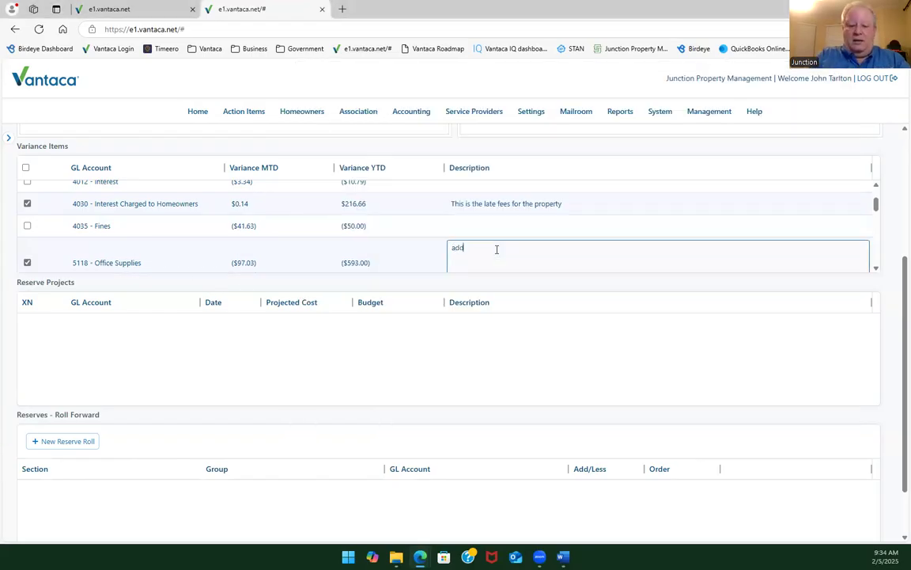
text(ed in )
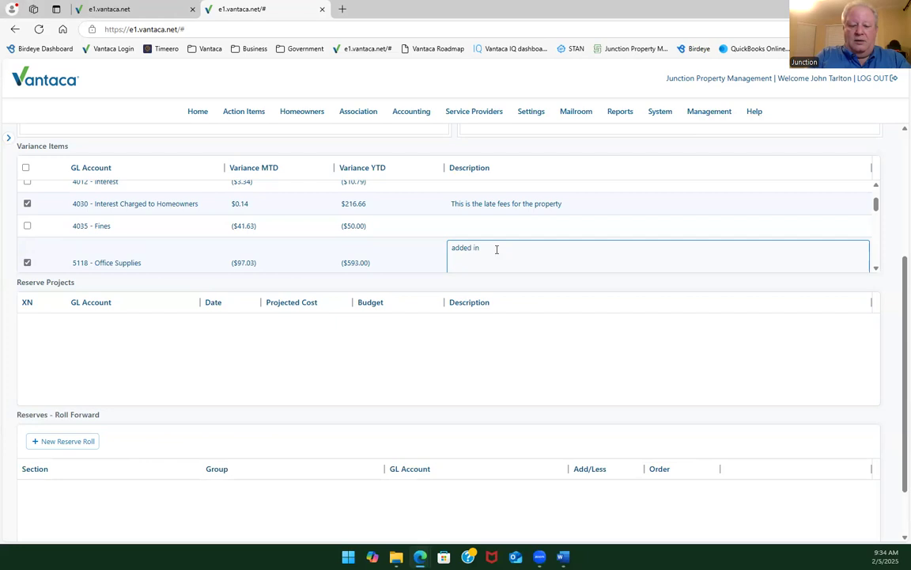
text(tw)
key(BackSpace)
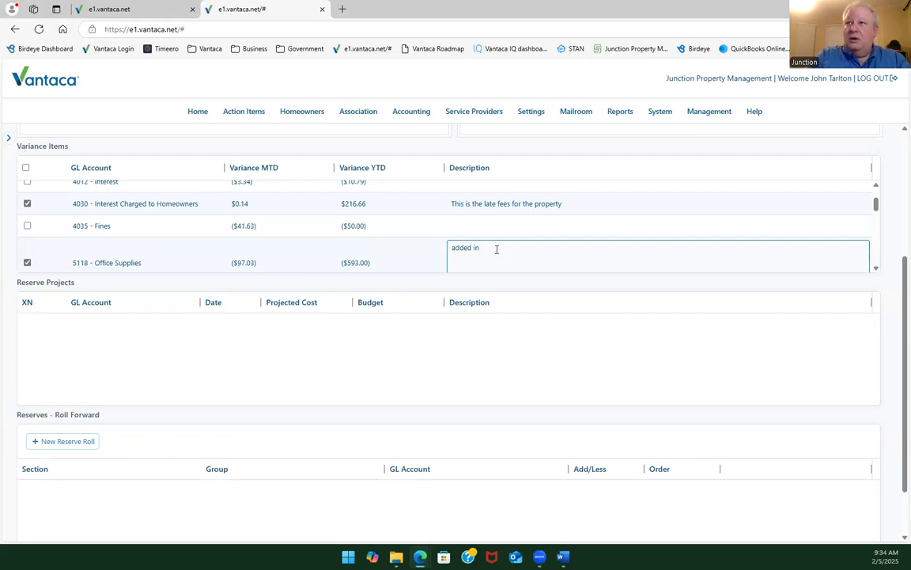
text(ouple of onlu)
key(BackSpace)
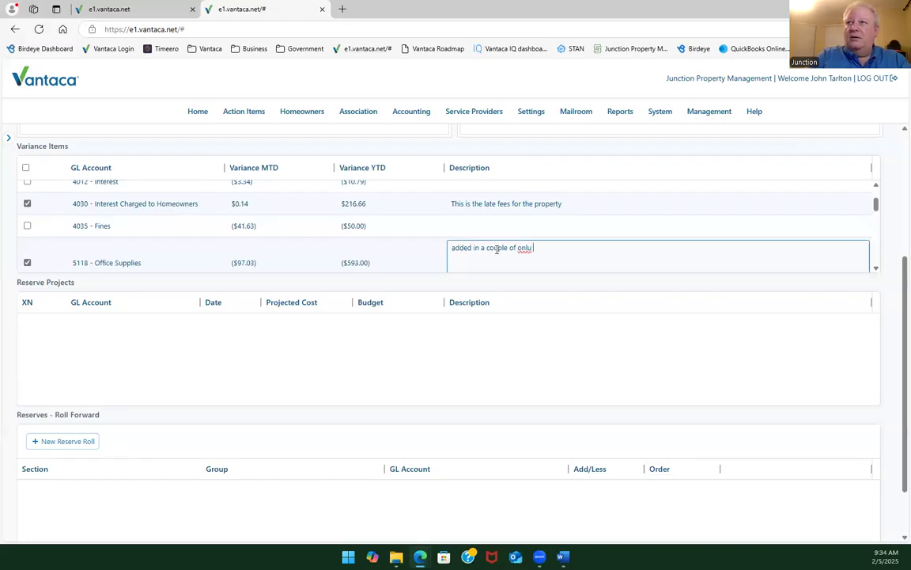
text(ine progra)
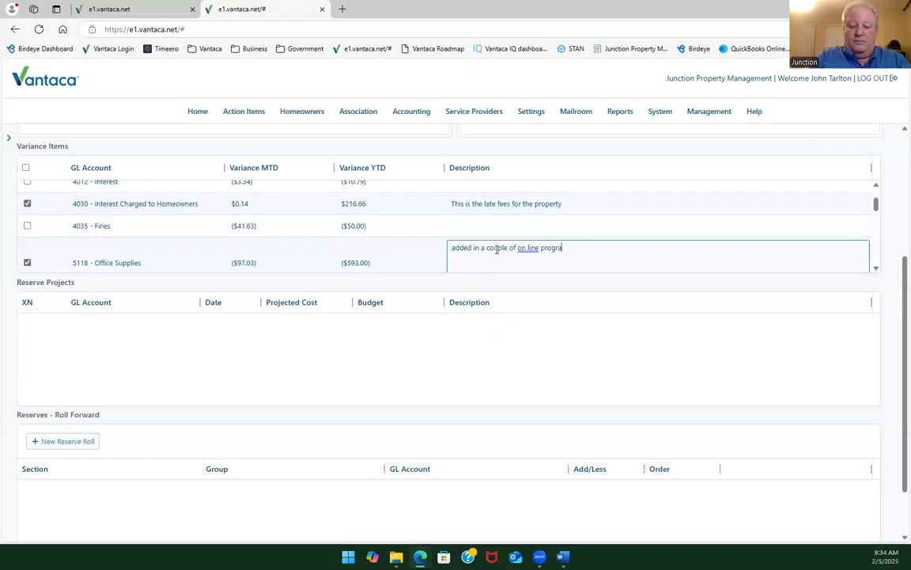
text(ms to ber)
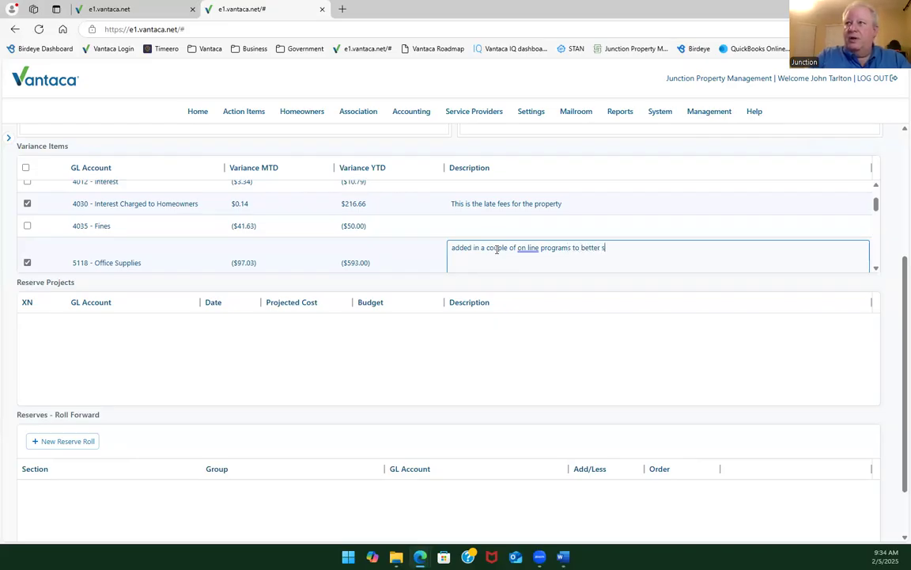
text(ter serve the community.)
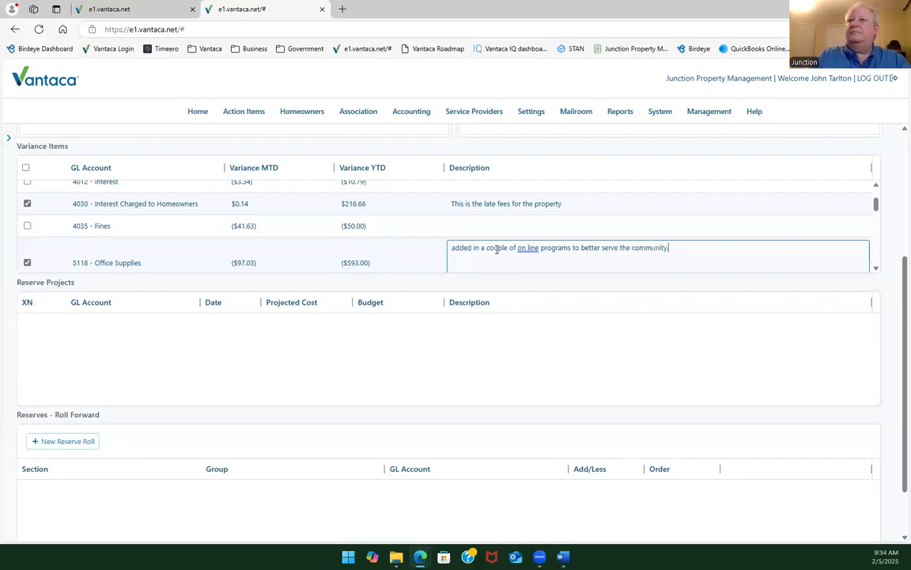
Append "Needs to be adjusted in next years budget" to the description of 5118 - Office Supplies.
scroll(429, 223, down, 1)
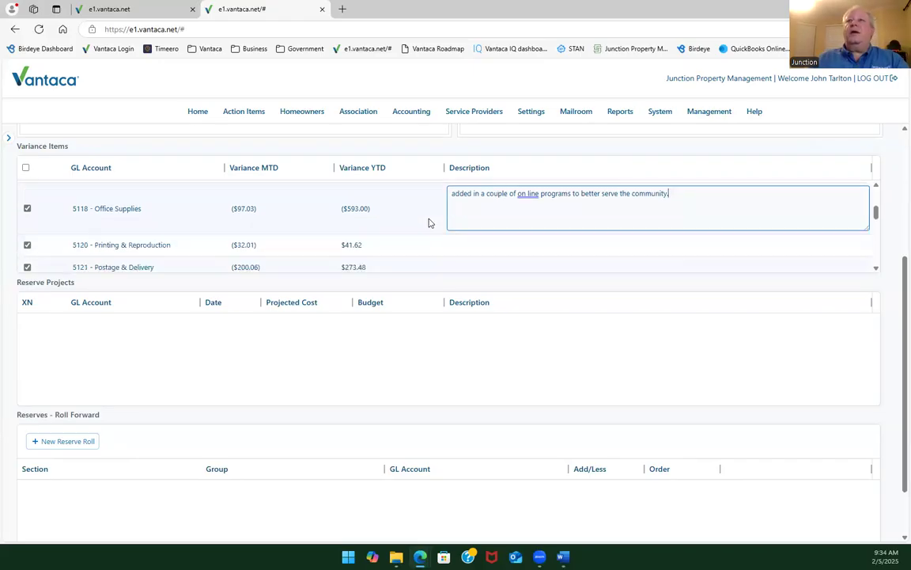
text(Nee)
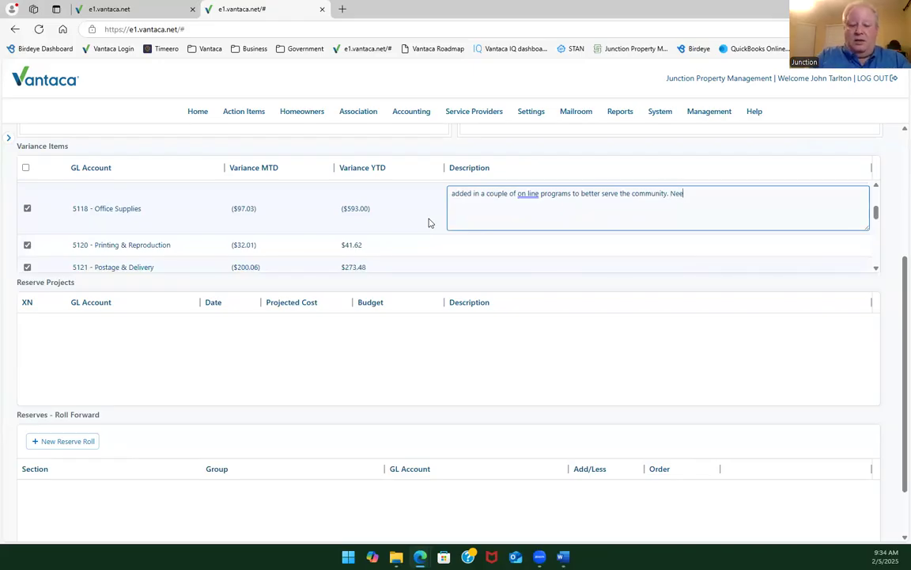
text(ds to be)
text( adjuste)
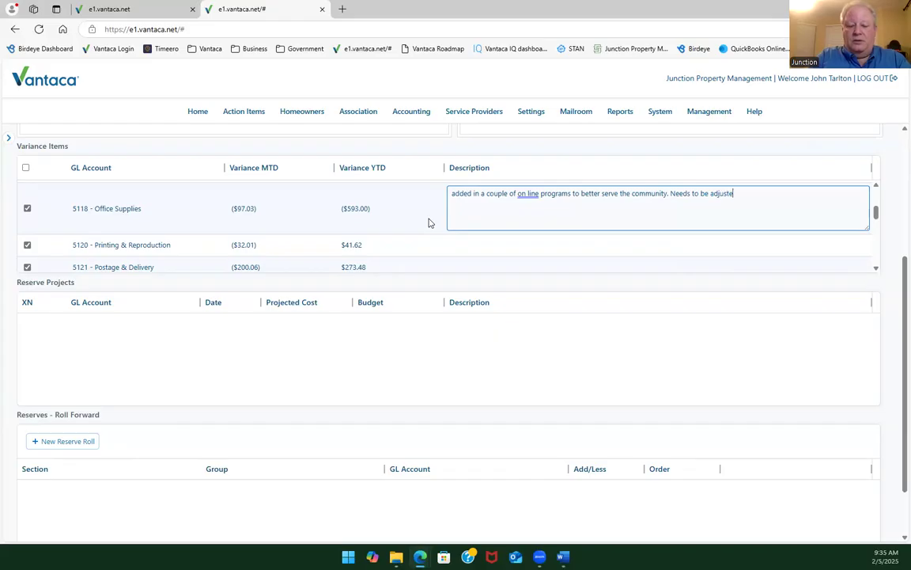
text(d in next years budget)
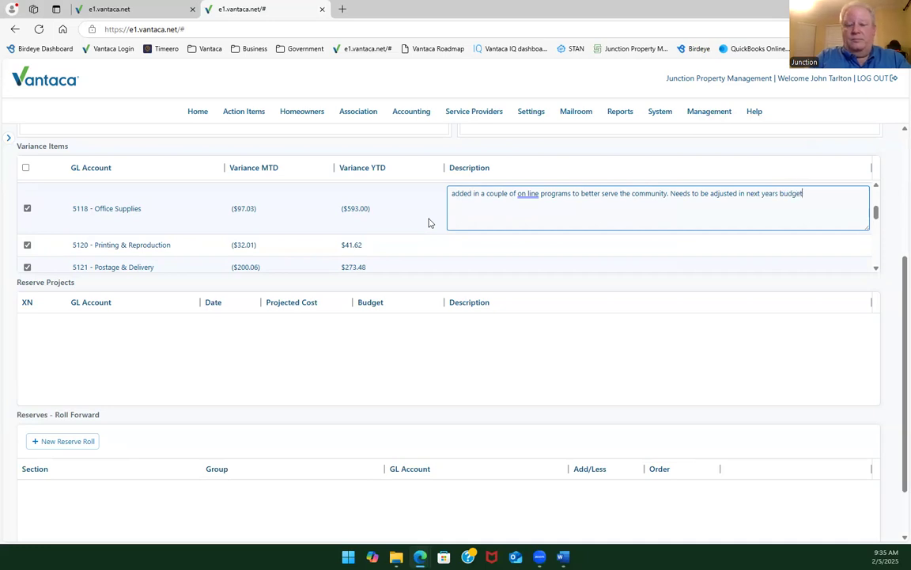
click(428, 222)
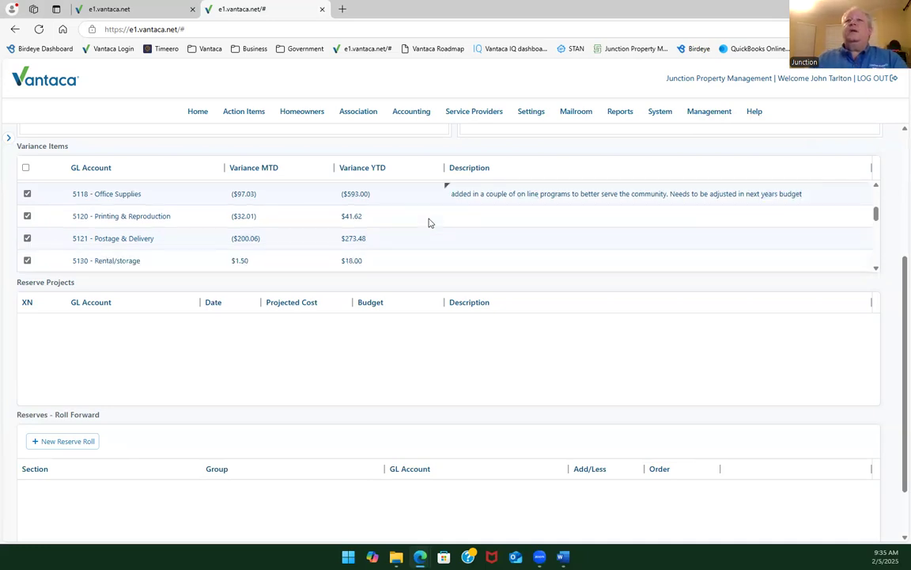
Deselect variance item 5120 and describe 5121 - Postage & Delivery as "Not as many demand letters this year and the fines were lower than anticipated.".
click(27, 215)
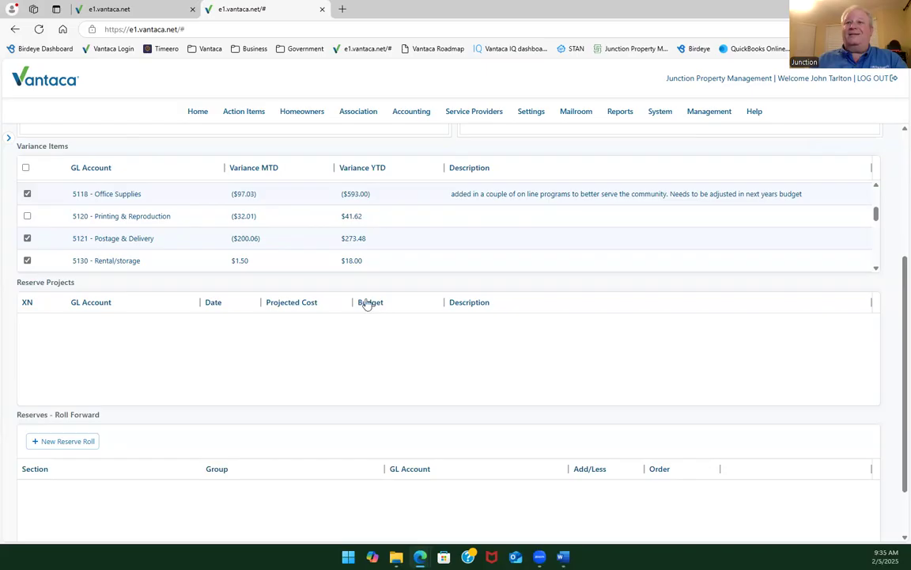
click(479, 238)
text(Not as)
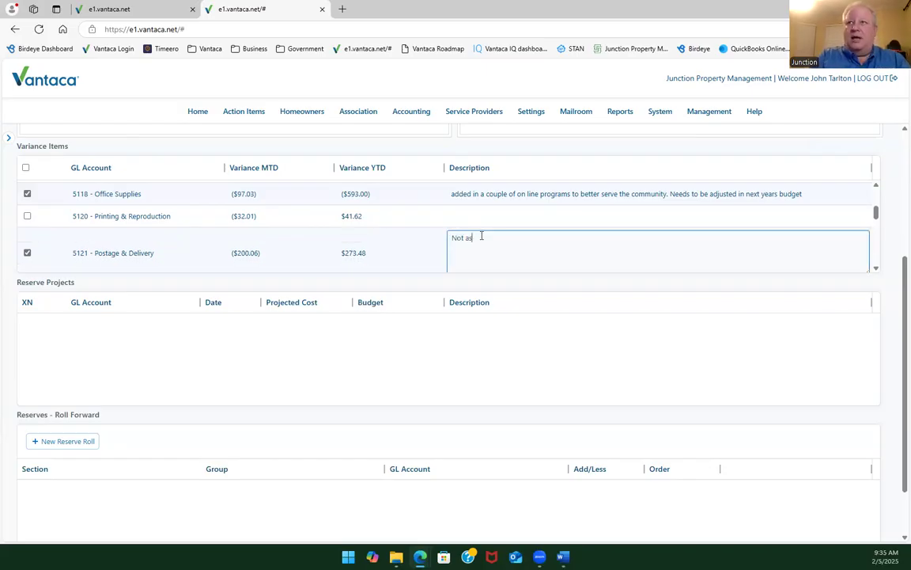
text( many de)
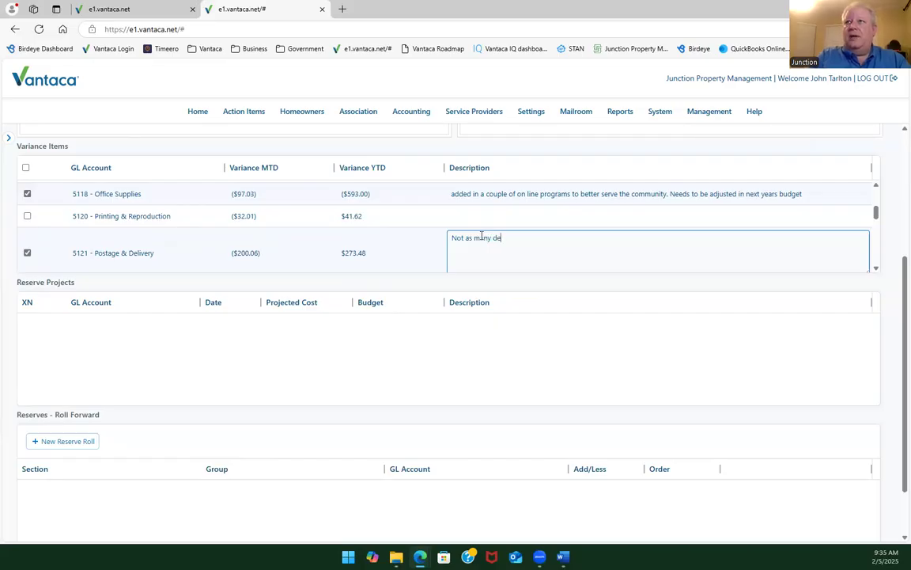
text(mand letters this year and the)
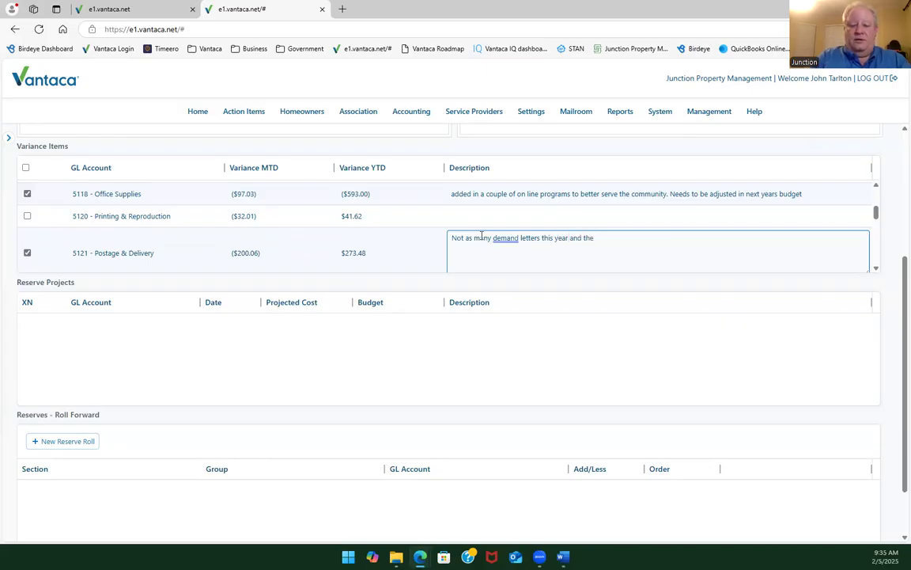
text( fine)
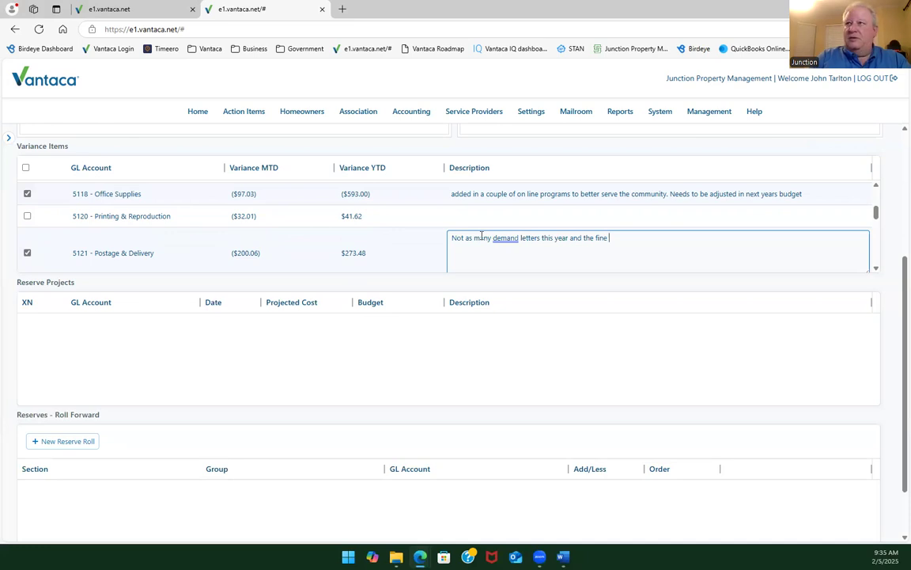
text(s were lower tha)
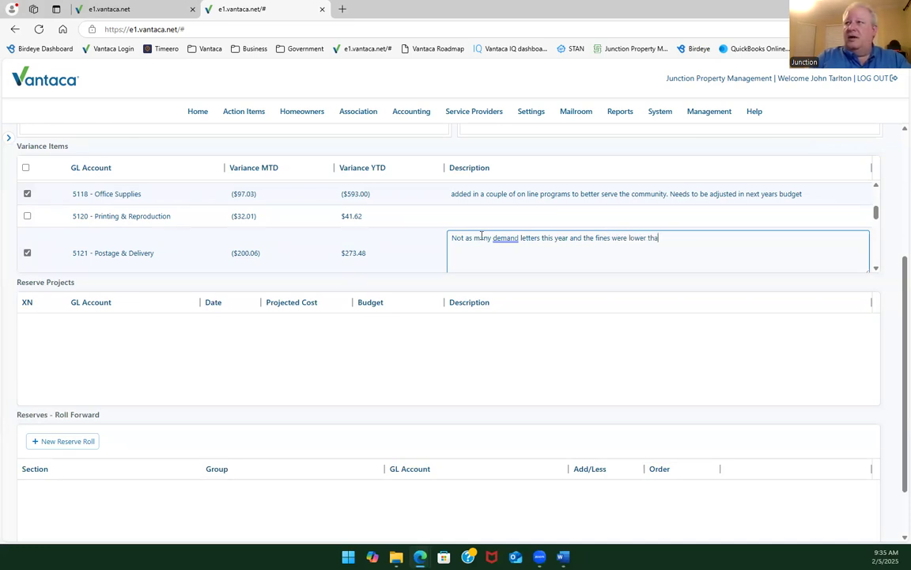
text(n anticipated.)
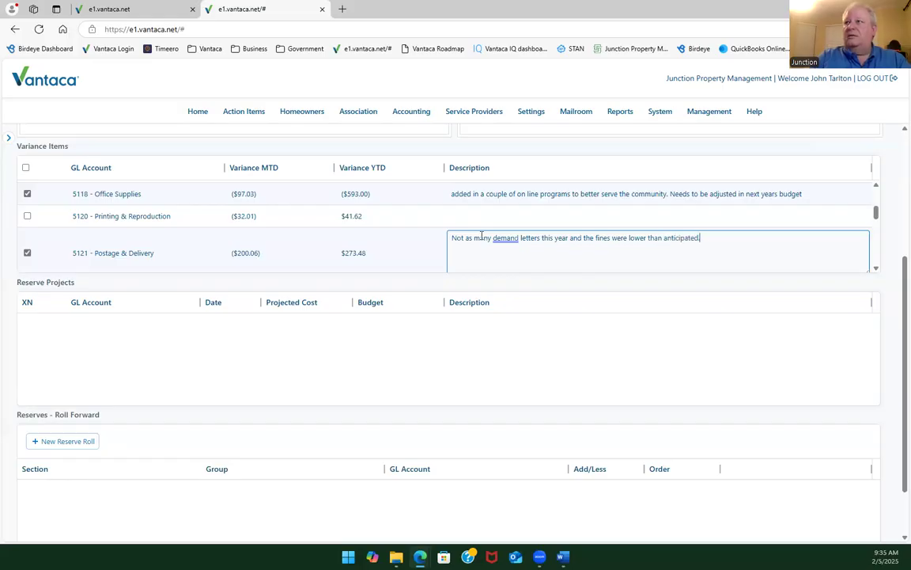
click(512, 236)
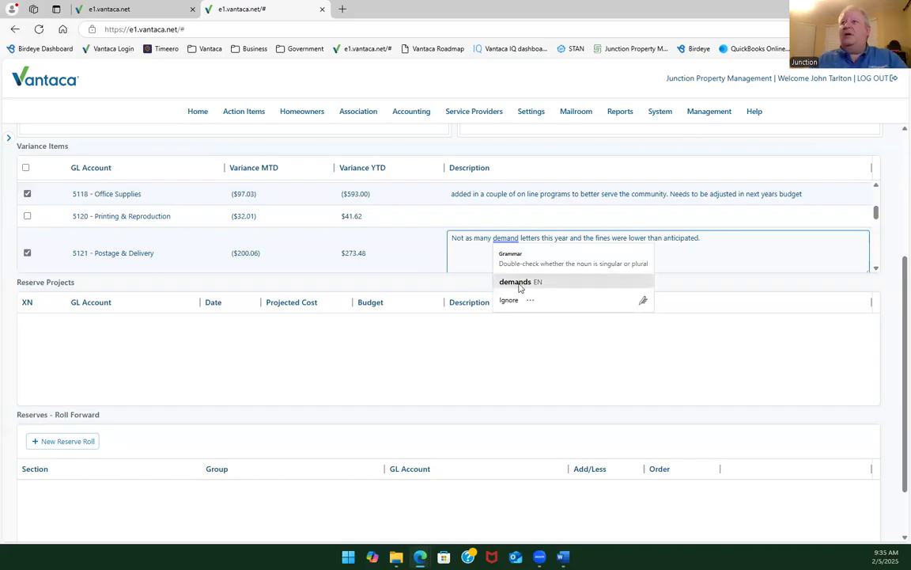
click(433, 256)
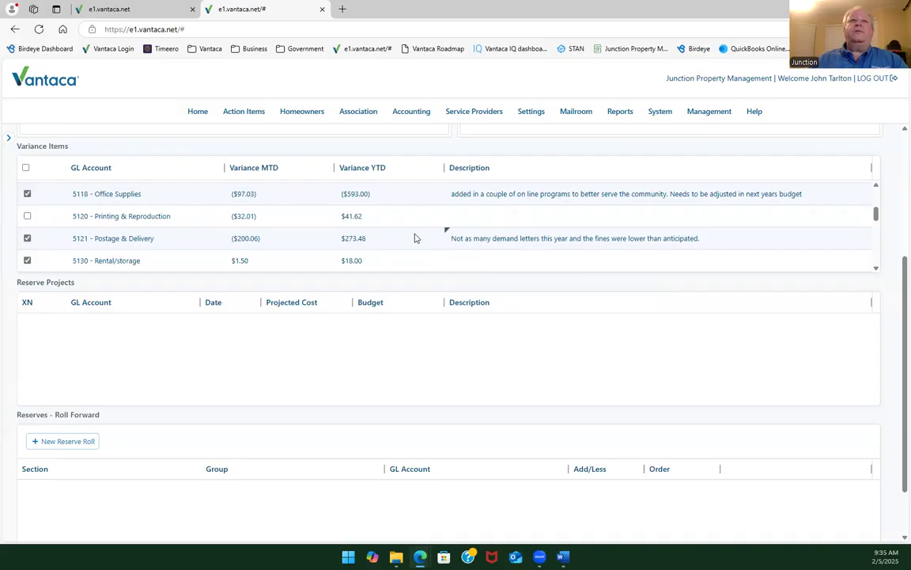
Deselect variance item 5130 - Rental/storage and describe 5140 - Meetings as "not used this year".
scroll(415, 238, down, 1)
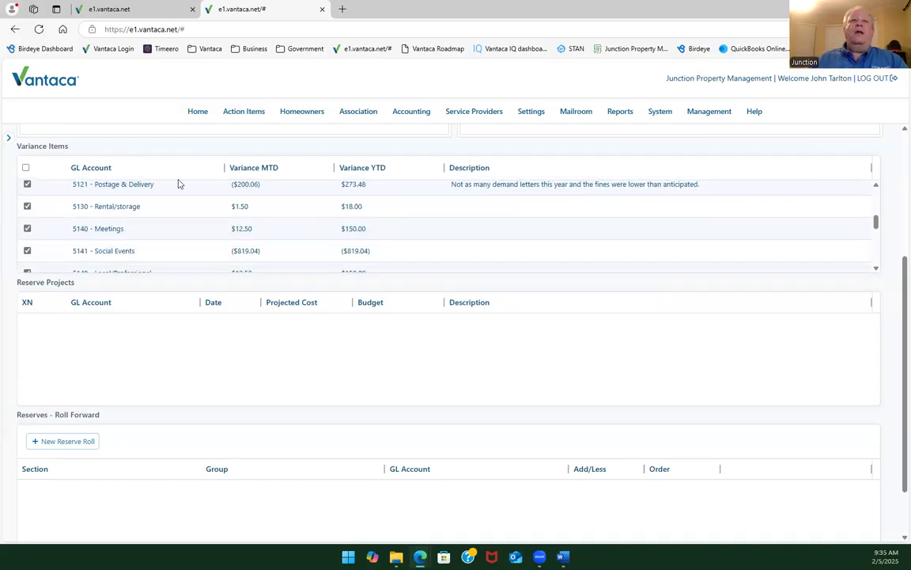
click(27, 207)
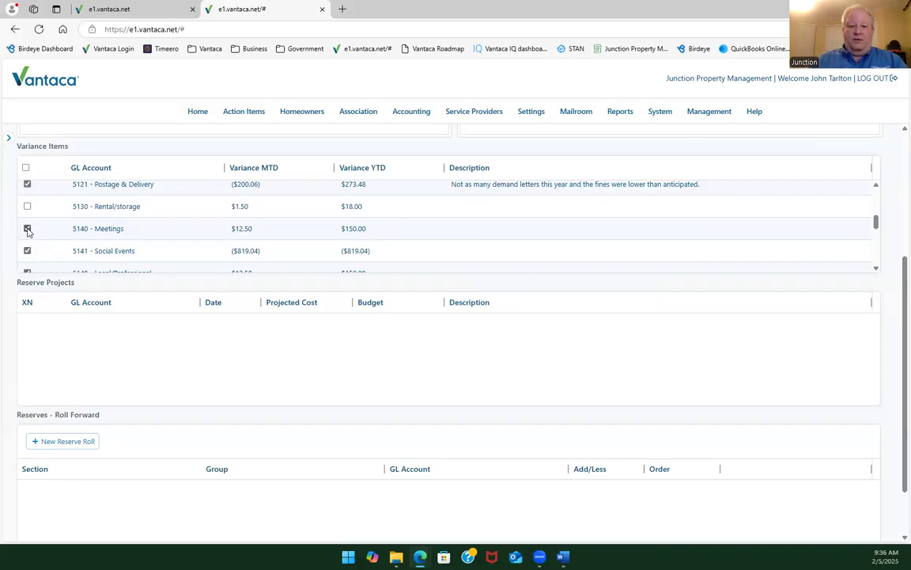
click(487, 230)
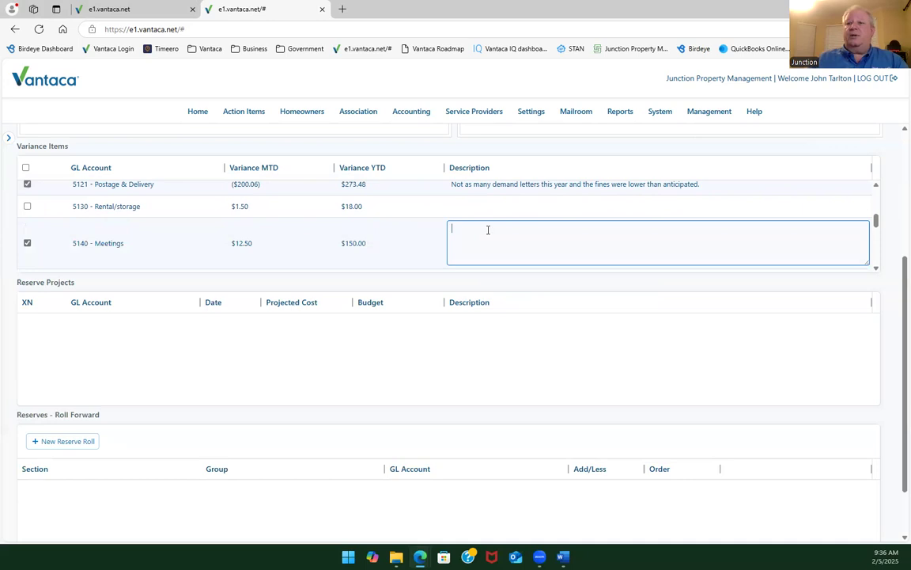
text(not use)
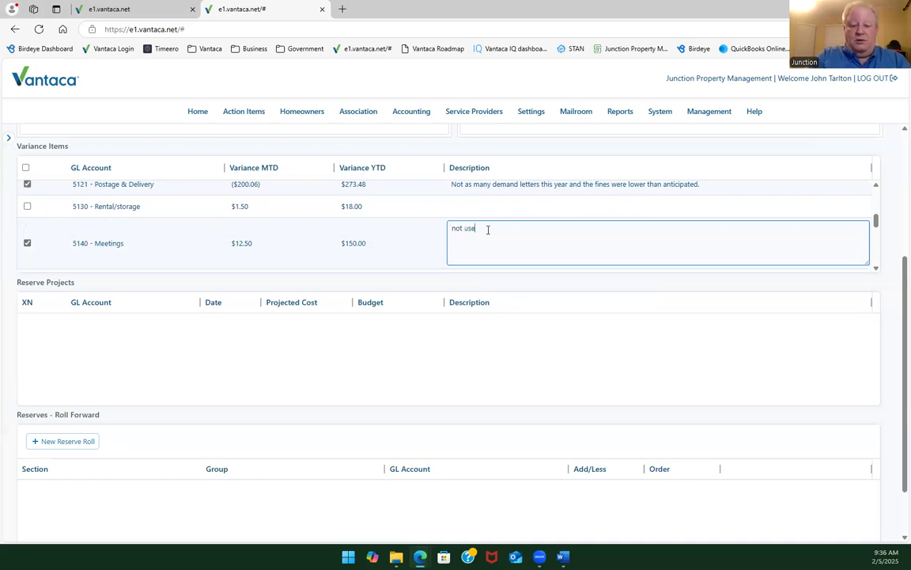
text(d this year)
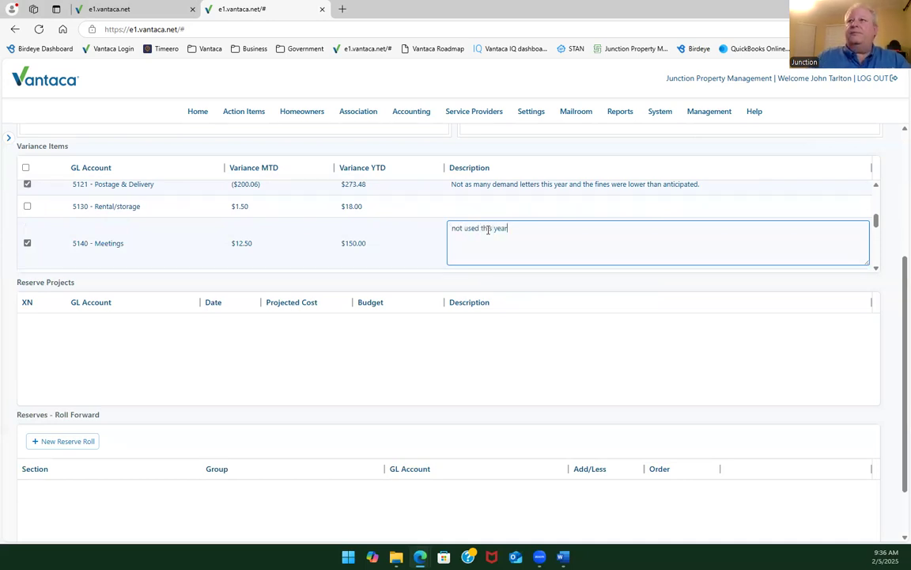
click(435, 246)
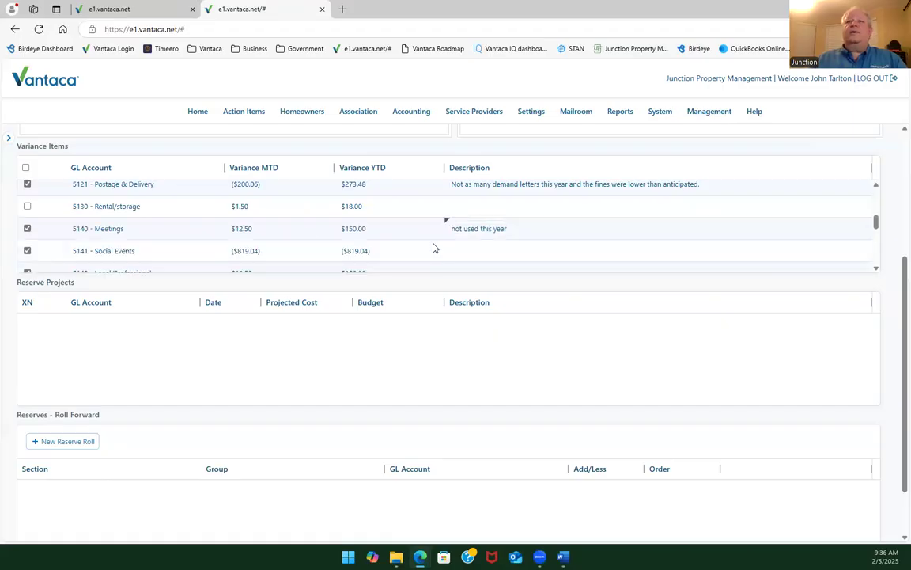
Describe variance item 5141 - Social Events as "This is the prizes for the decorating constests".
scroll(294, 233, down, 1)
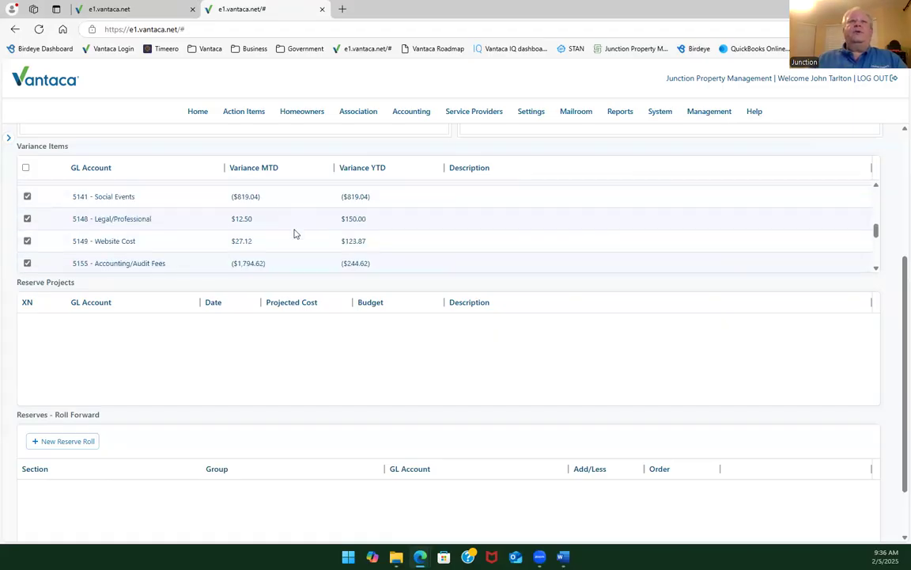
click(488, 198)
text(This is th)
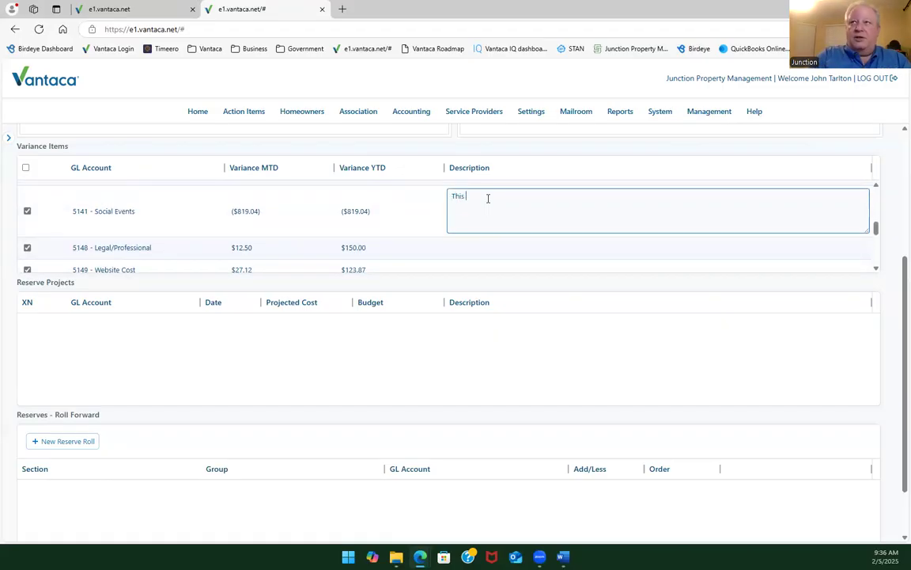
text(g)
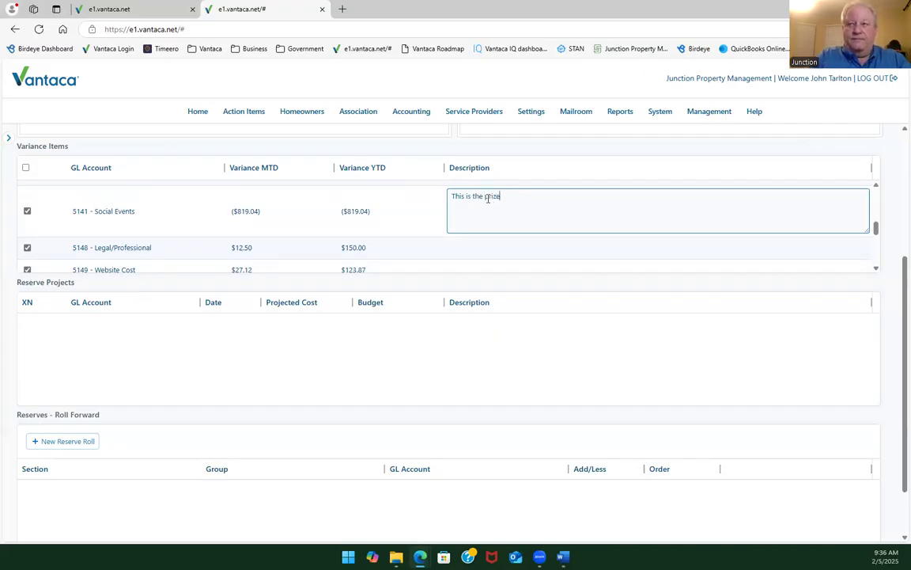
text(rizes for the )
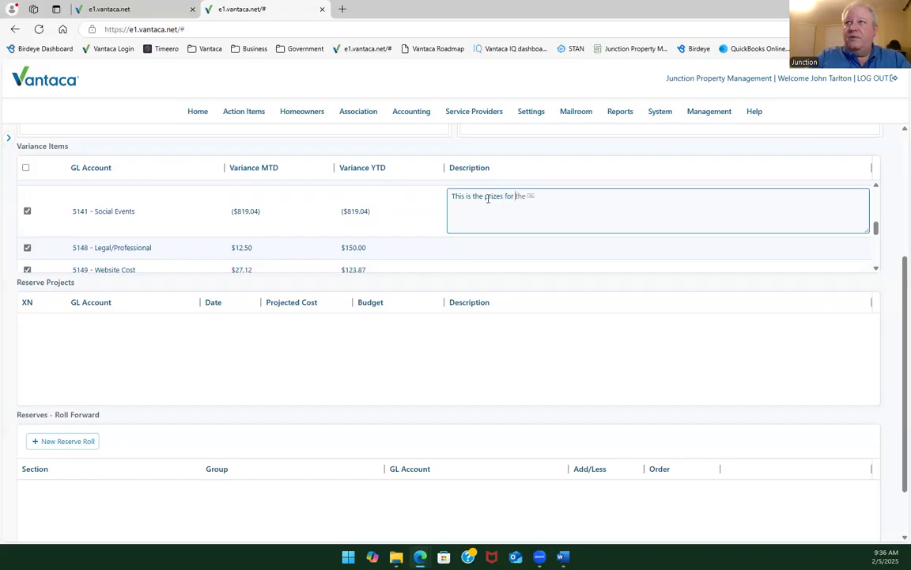
text(decorating consts)
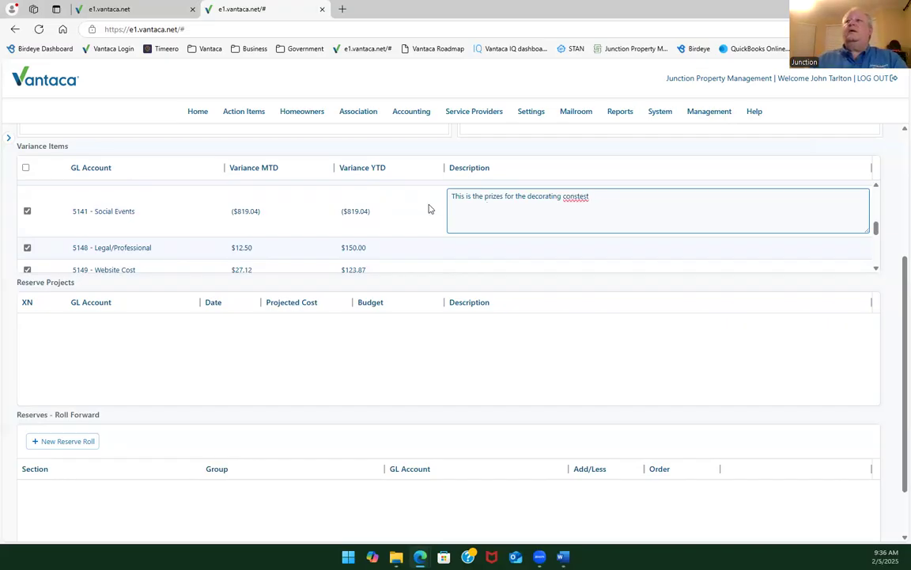
text(s)
key(Return)
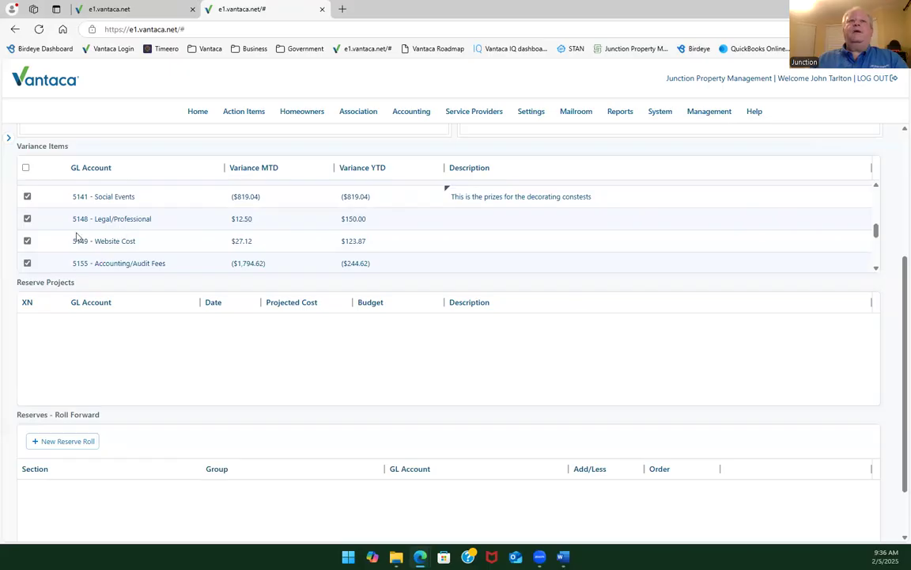
Deselect variance item 5148 and begin the 5149 - Website Cost description with "This will balance over the year, but the Board may want to consider".
click(28, 220)
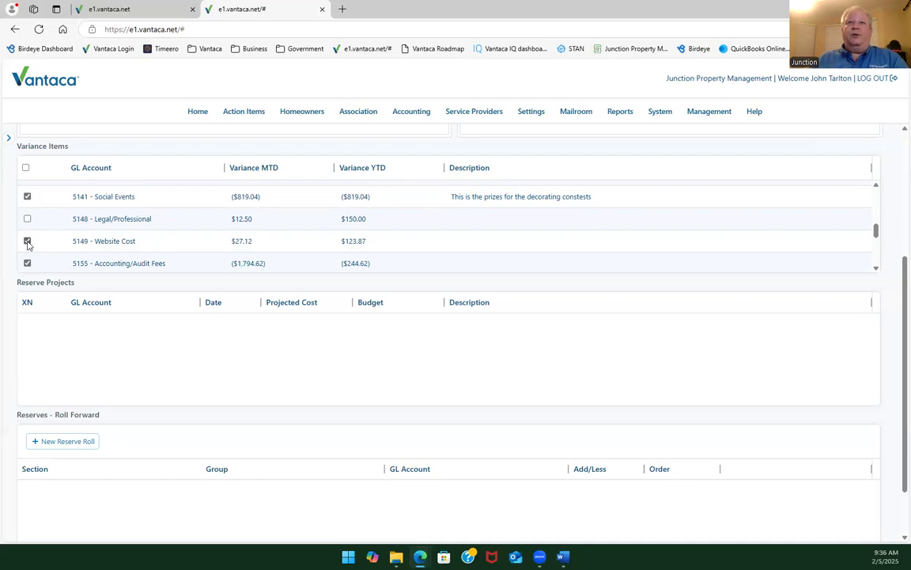
click(467, 247)
text(T)
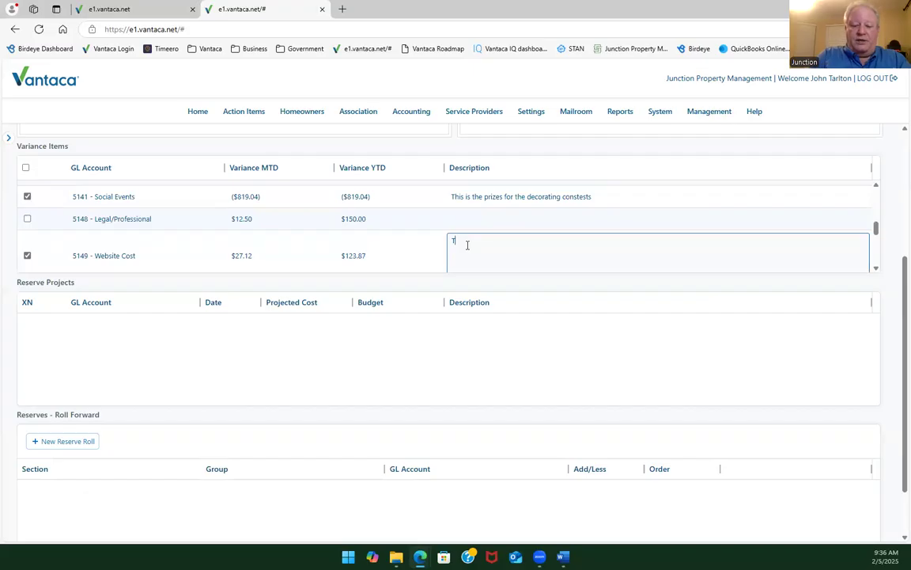
text(his will balance c)
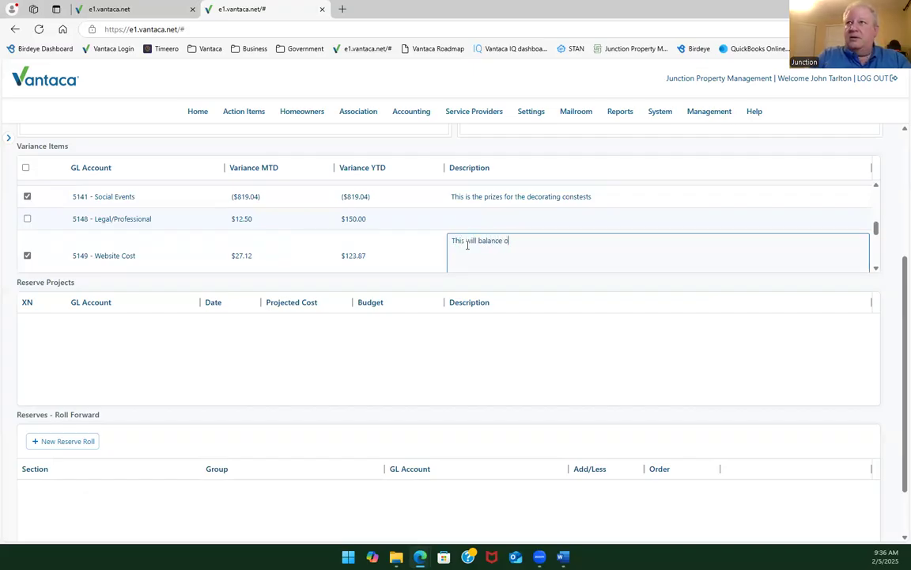
key(BackSpace)
text(over the year, but the Boa)
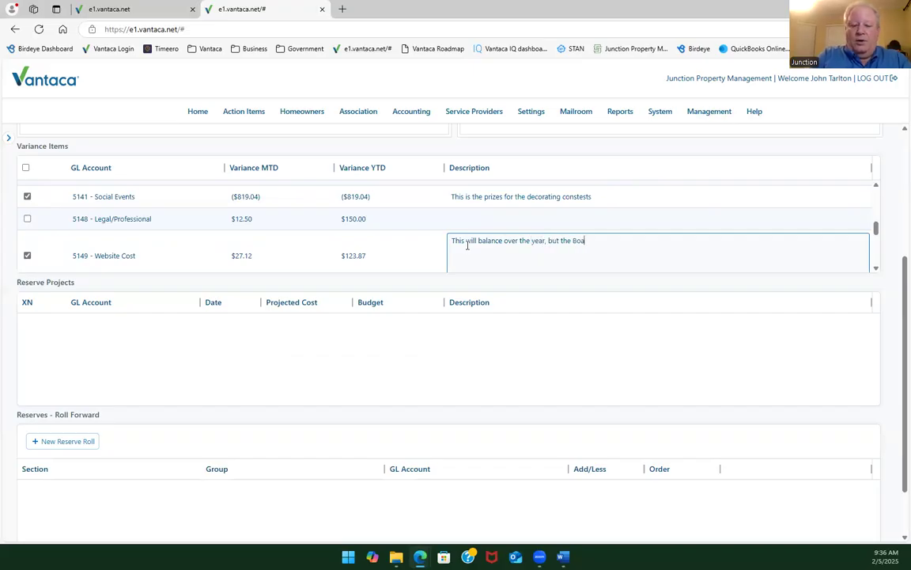
text(rd may )
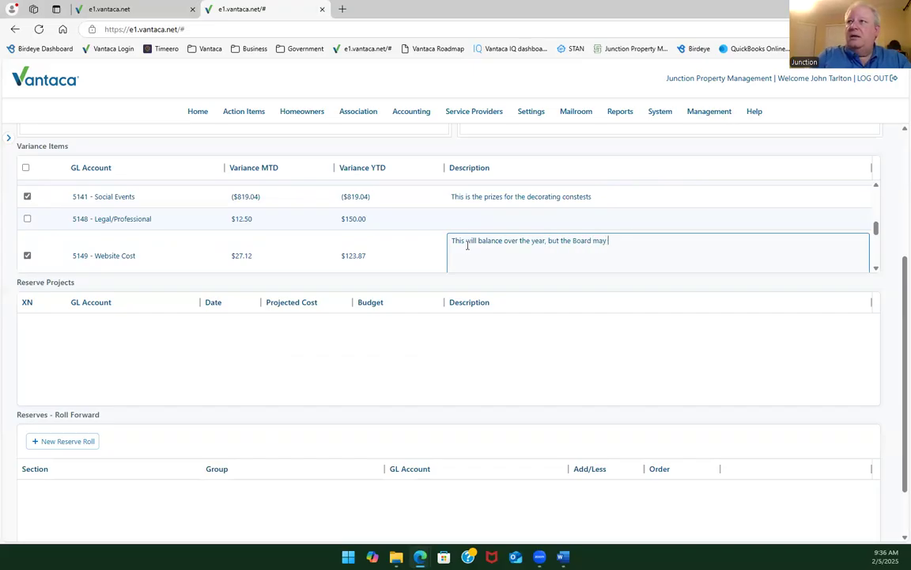
text(want ot  consider )
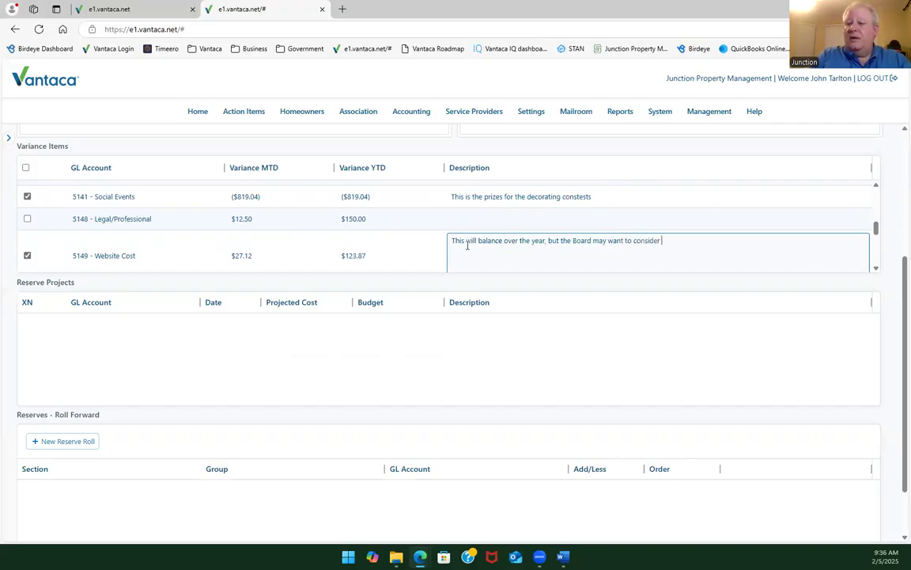
Finish the 5149 - Website Cost description with "not continuing the site. The Vantaca Portal now cover all the legal reasons for initial website.".
text(not contin)
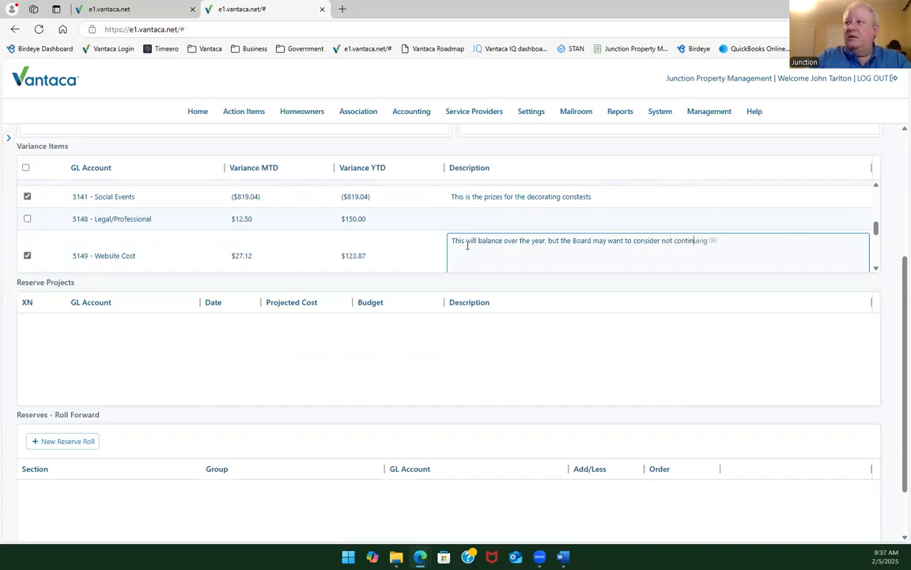
text(uing the site.  The Vantaca Portal now )
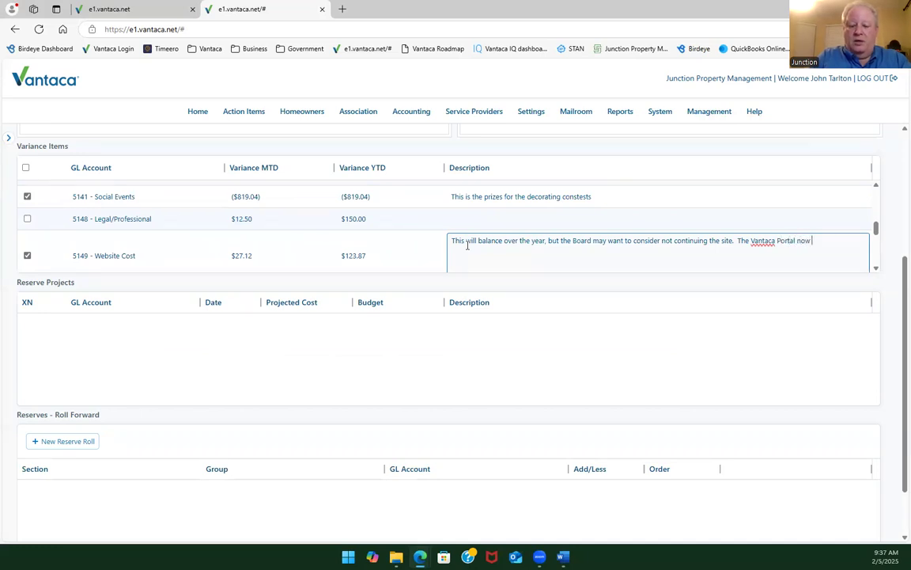
text(cover all the)
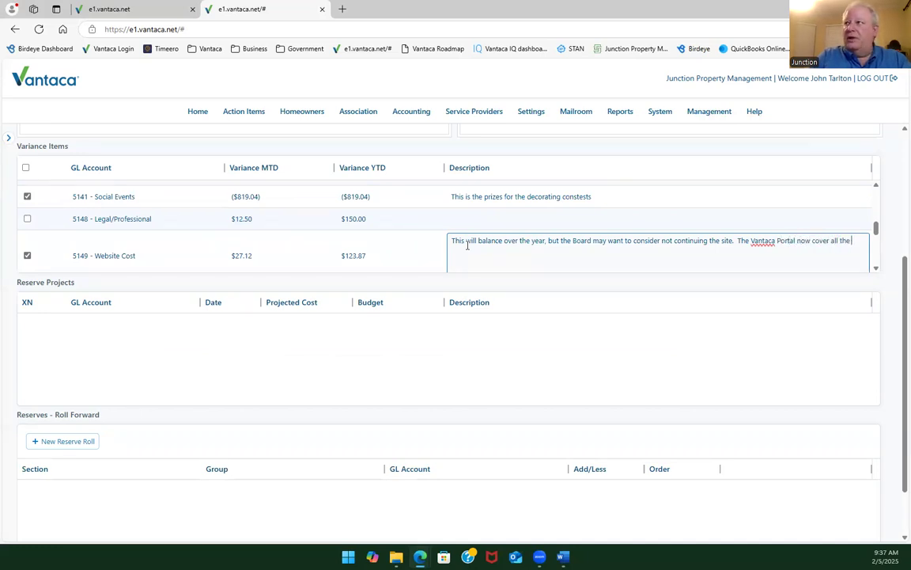
text( re)
key(BackSpace)
key(BackSpace)
text(legal)
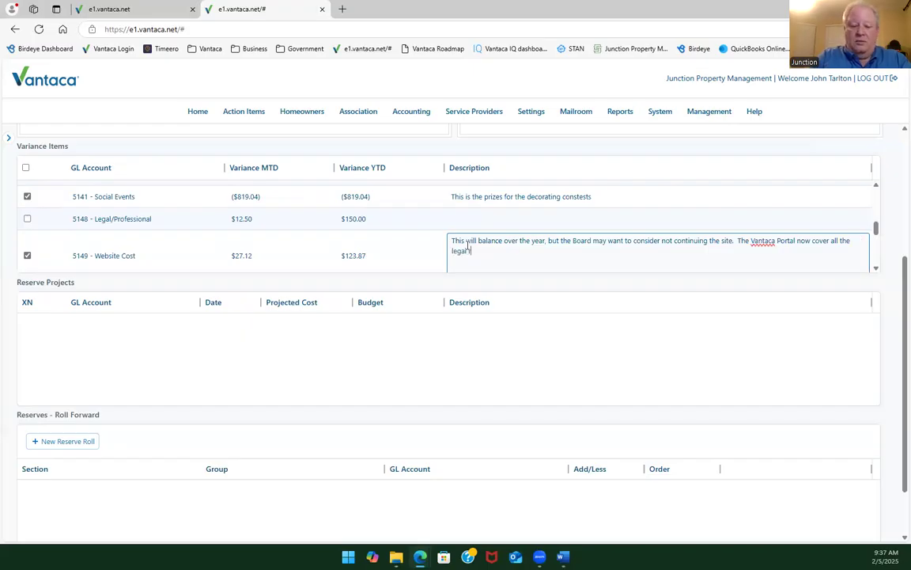
text( reasons fo rthe)
key(BackSpace)
key(BackSpace)
key(BackSpace)
key(BackSpace)
key(BackSpace)
text(r initial website.)
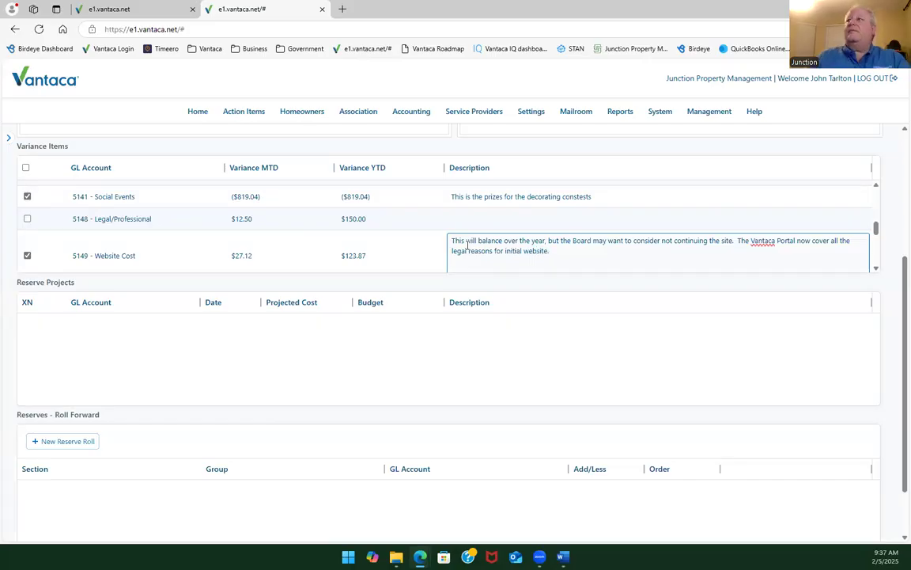
click(765, 239)
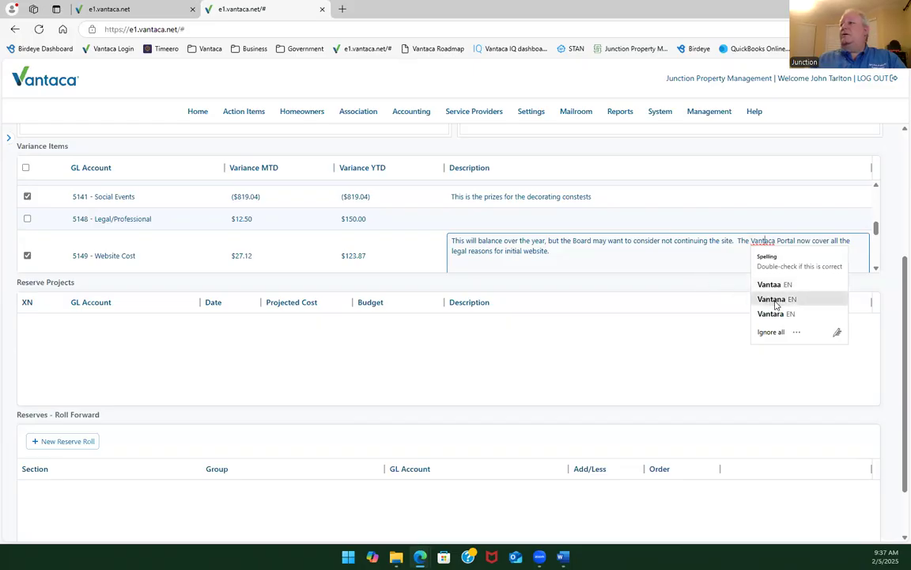
click(674, 270)
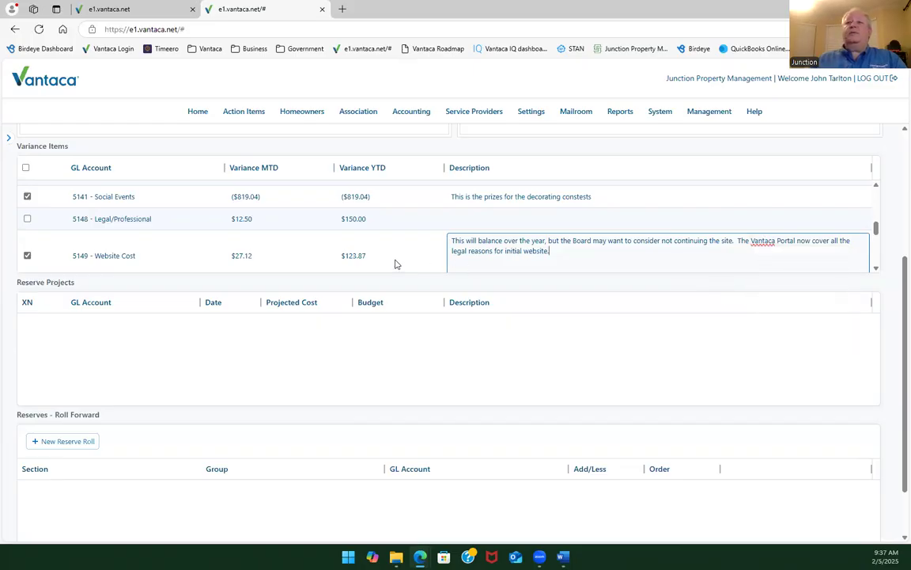
scroll(388, 250, down, 1)
click(387, 226)
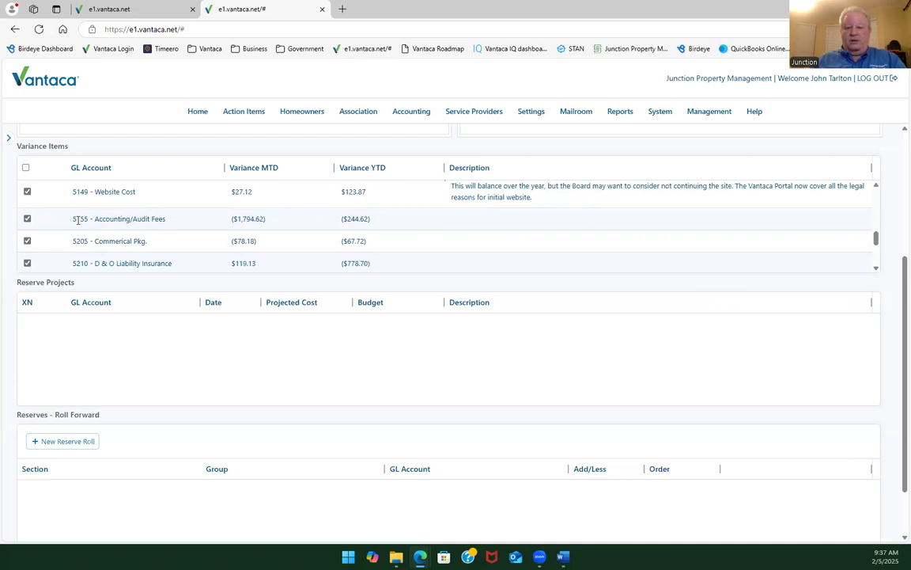
Describe variance item 5155 - Accounting/Audit Fees as "small price increase from 2023".
click(511, 225)
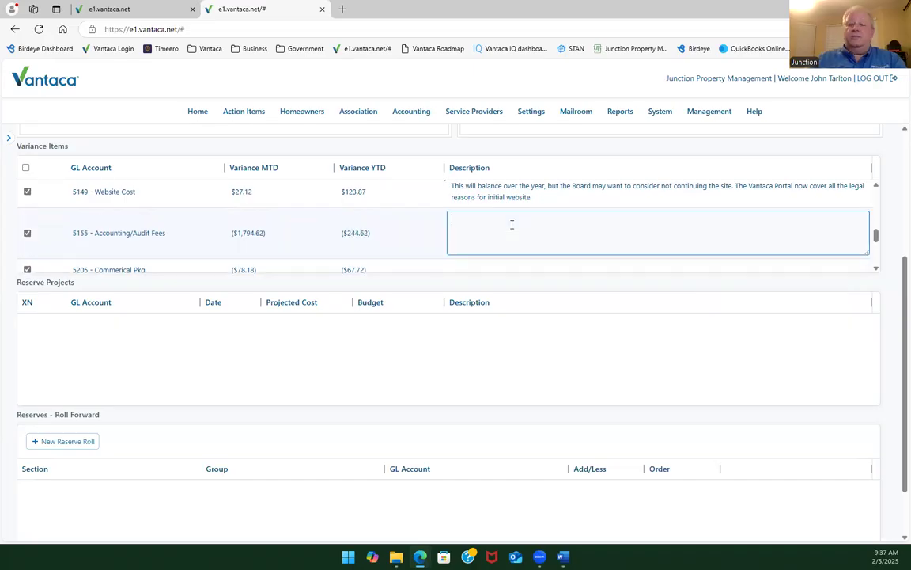
text(small price i)
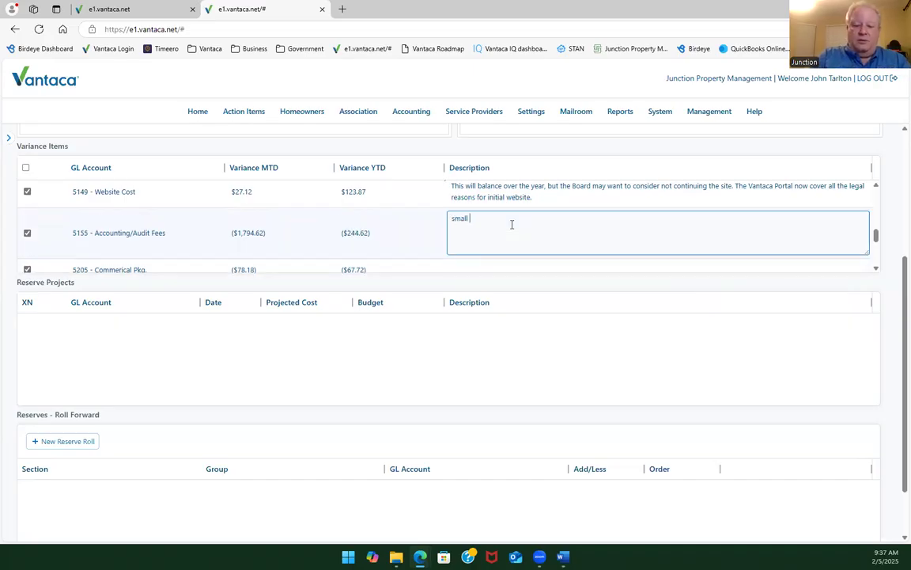
text(ncrease from 2023)
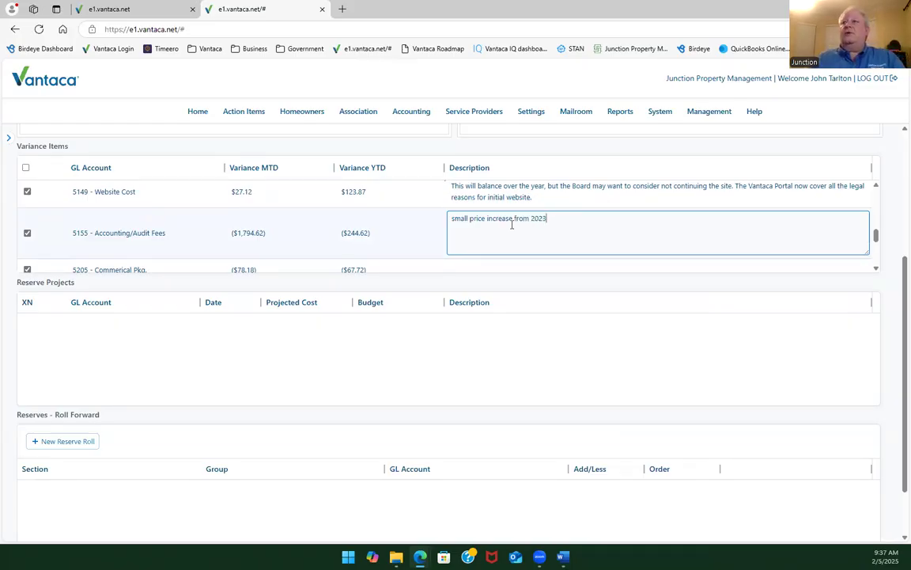
click(413, 228)
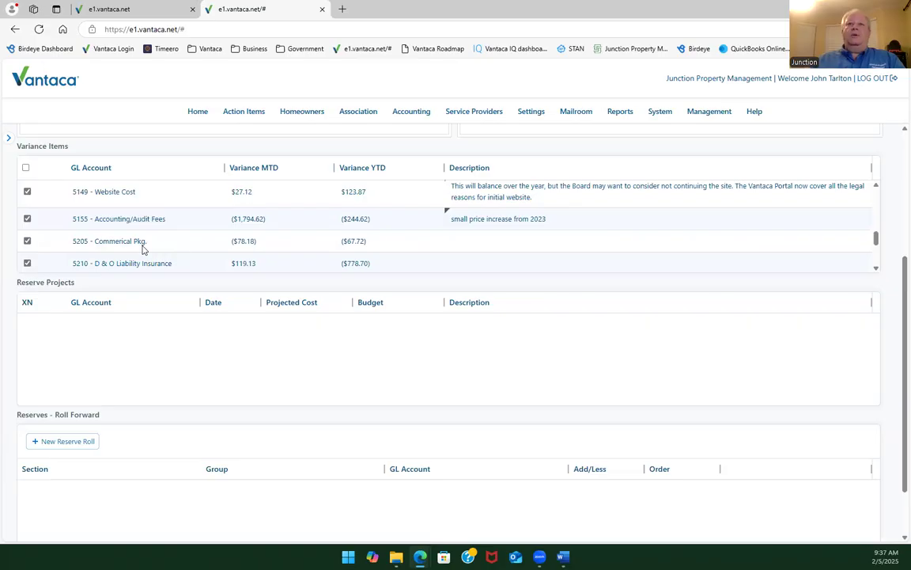
Deselect variance items 5310 - Electricity and 5210 - D & O Liability Insurance.
scroll(82, 234, down, 2)
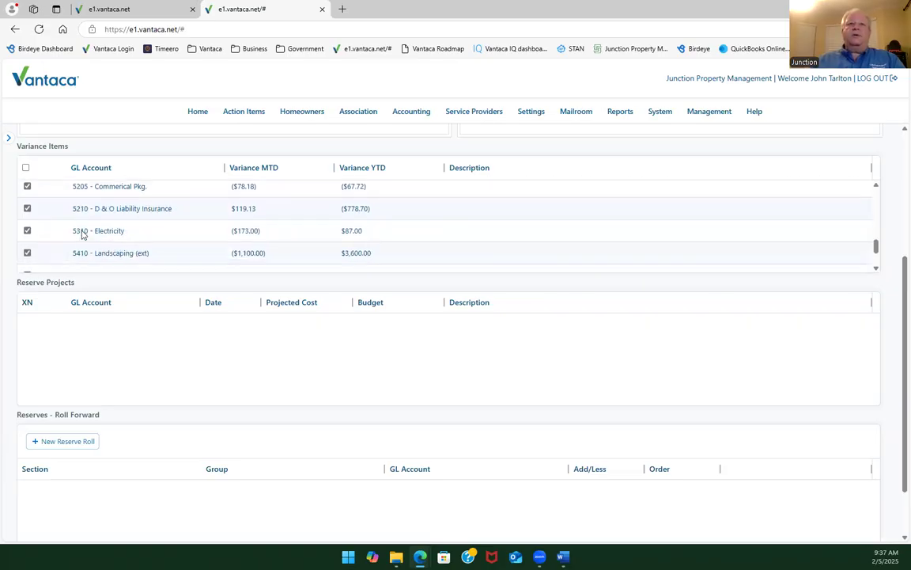
scroll(82, 230, up, 1)
scroll(82, 230, up, 1)
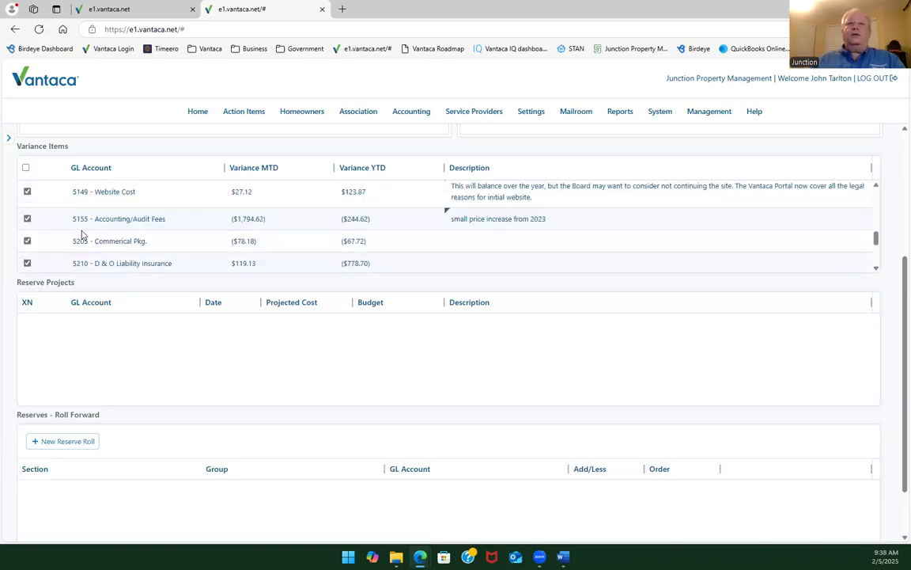
scroll(79, 233, down, 1)
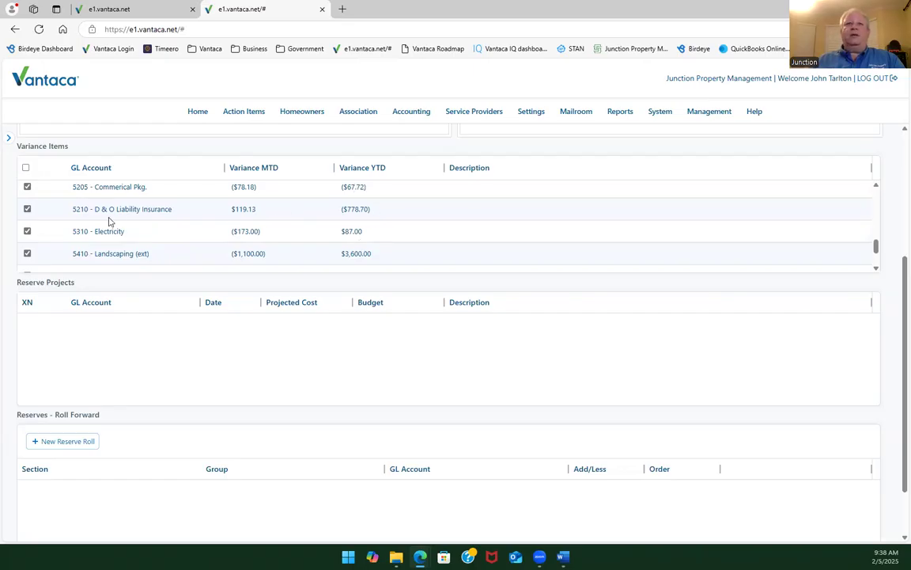
click(27, 231)
click(28, 209)
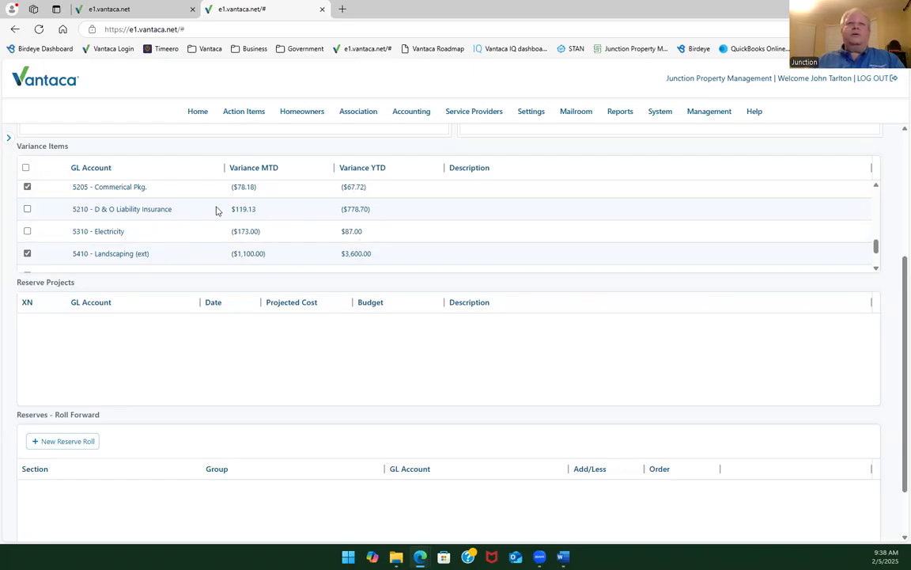
Describe variance item 5205 - Commerical Pkg. as "This category will balance over time.".
click(477, 195)
text(Theis)
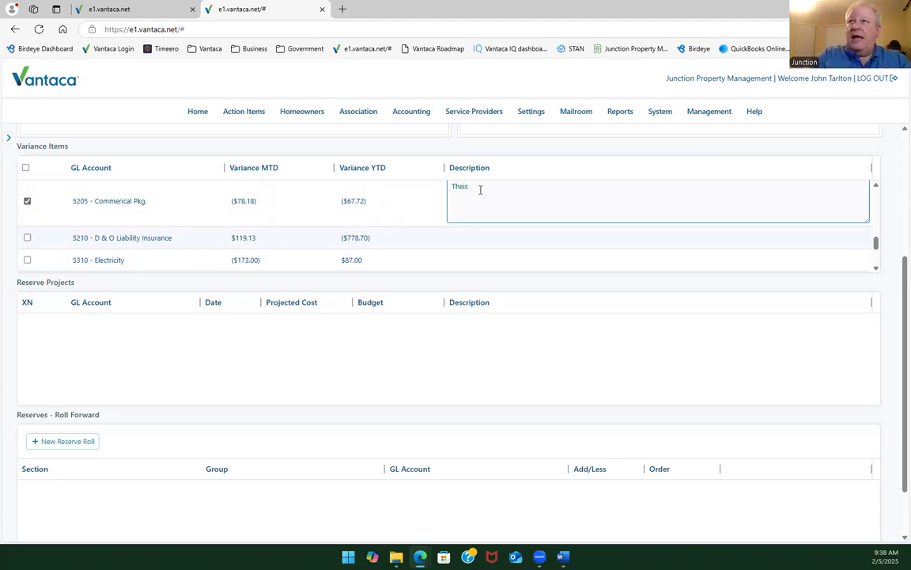
text(s cat)
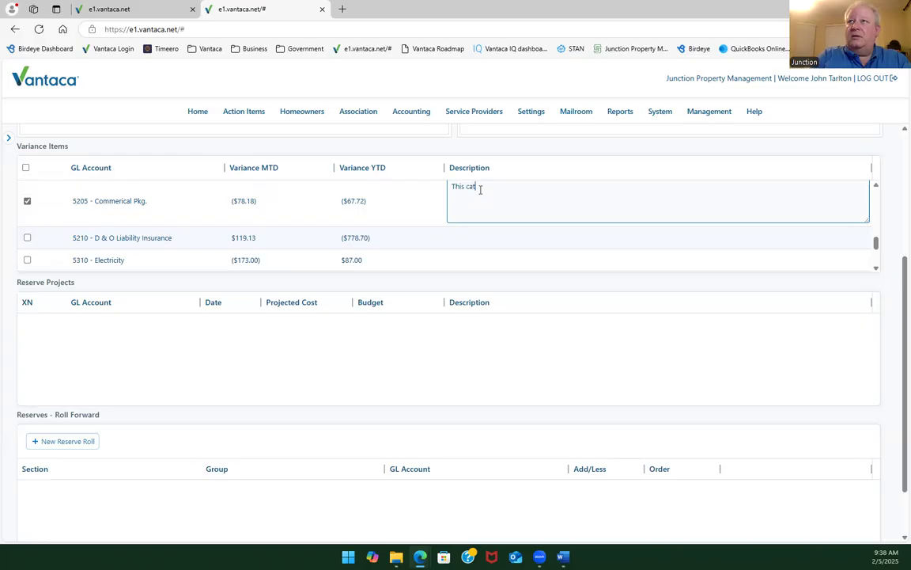
text(a)
key(BackSpace)
text(egory will balance over time.)
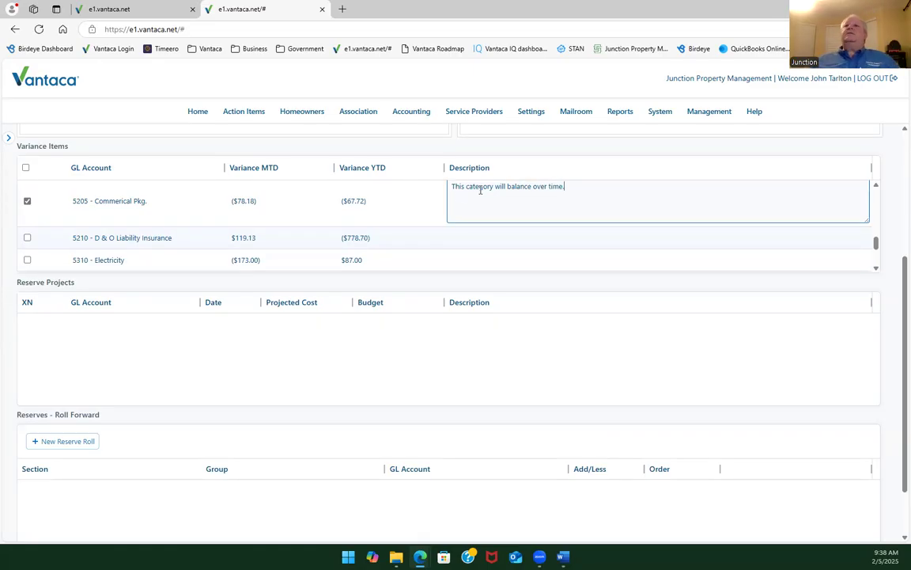
click(417, 214)
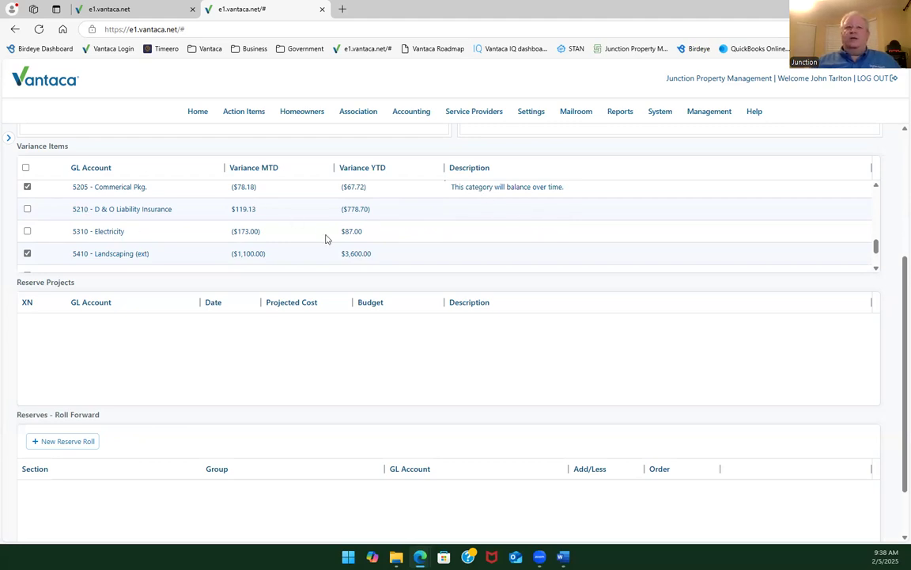
Describe variance item 5410 - Landscaping (ext) as "some of this balance 5550", correcting the misspelled first word.
scroll(241, 206, down, 2)
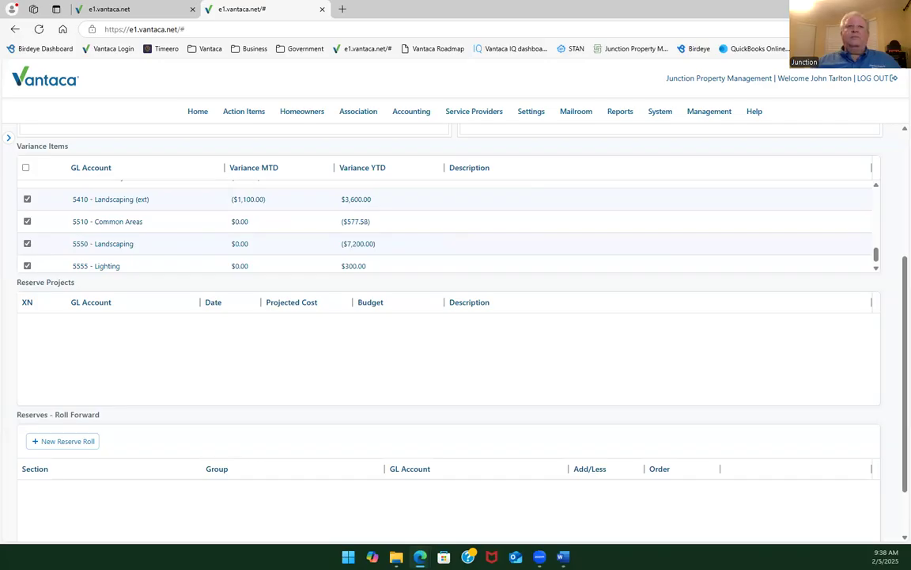
scroll(359, 268, up, 1)
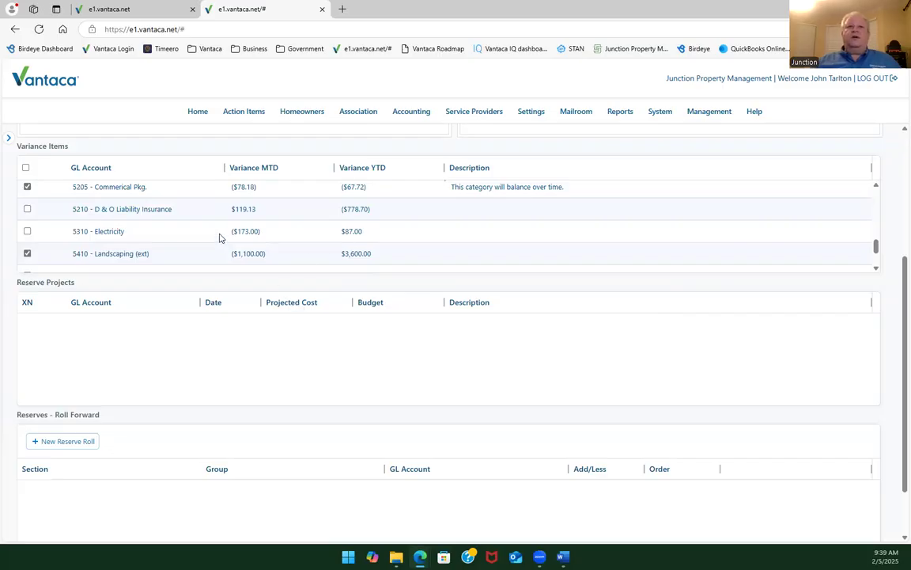
scroll(220, 238, down, 1)
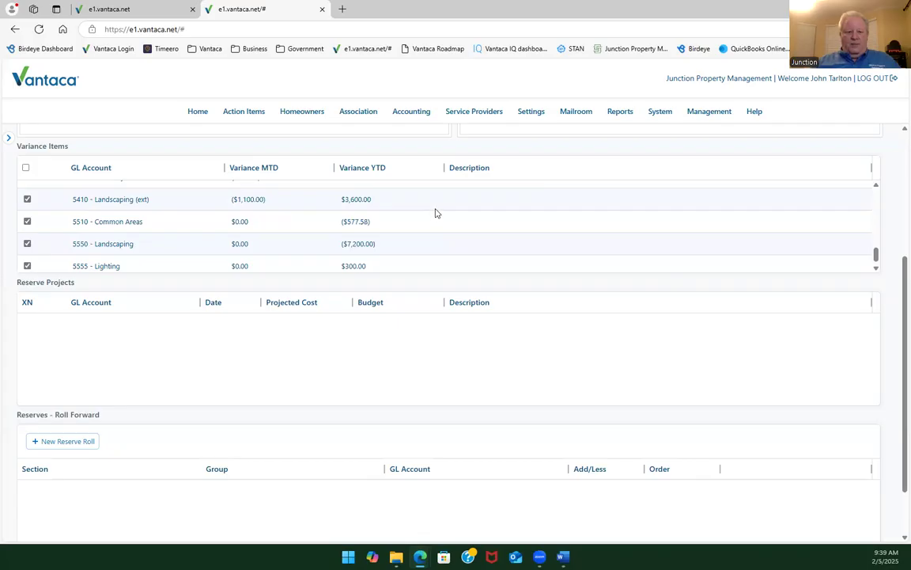
click(500, 200)
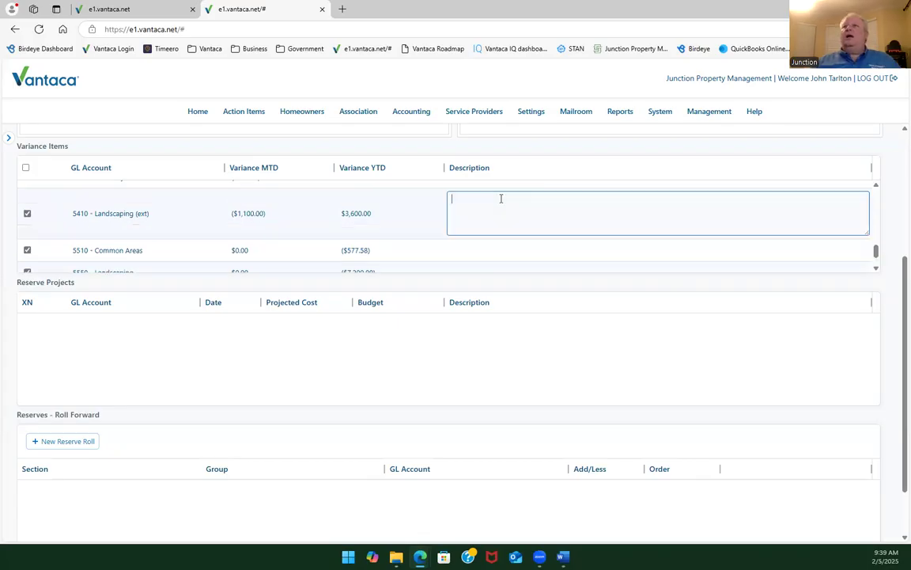
text(somv)
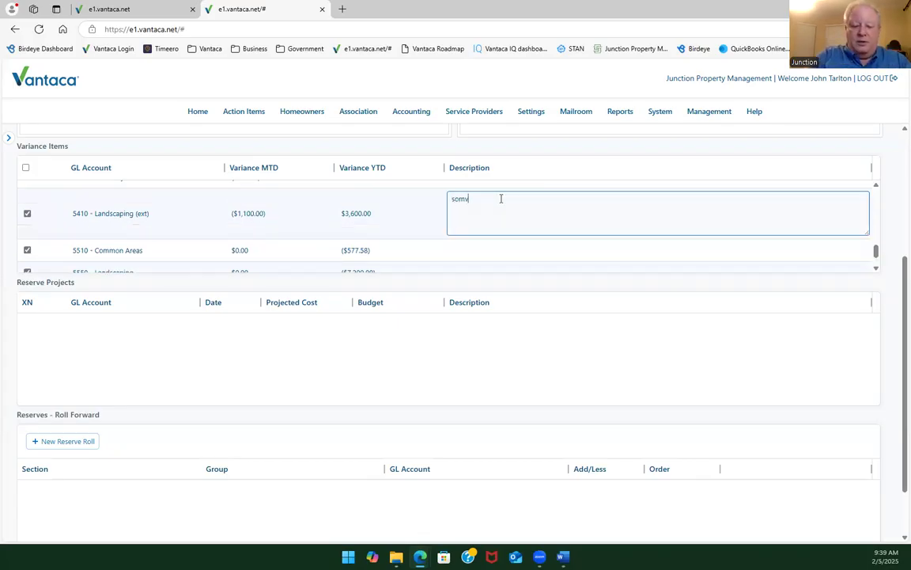
text(e of this bulance)
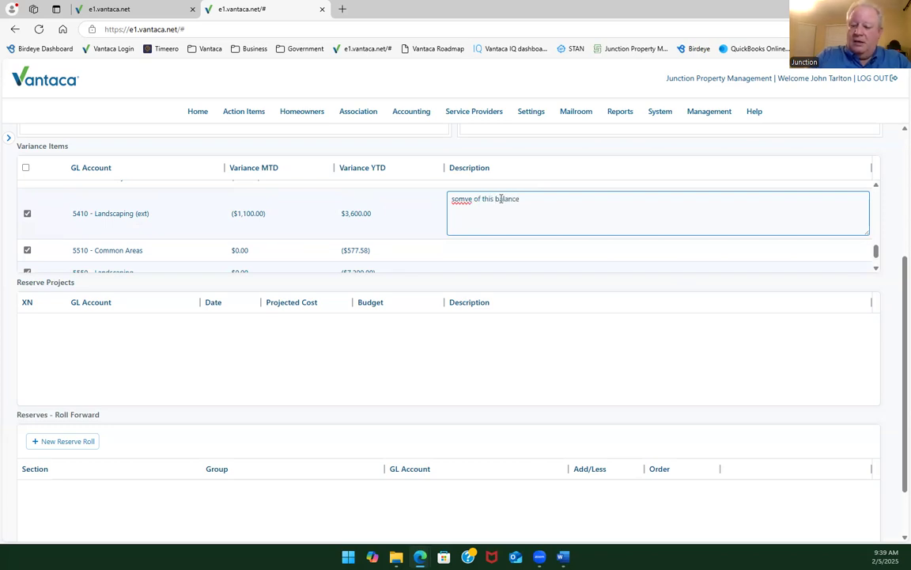
text( 5550)
right_click(464, 198)
click(472, 242)
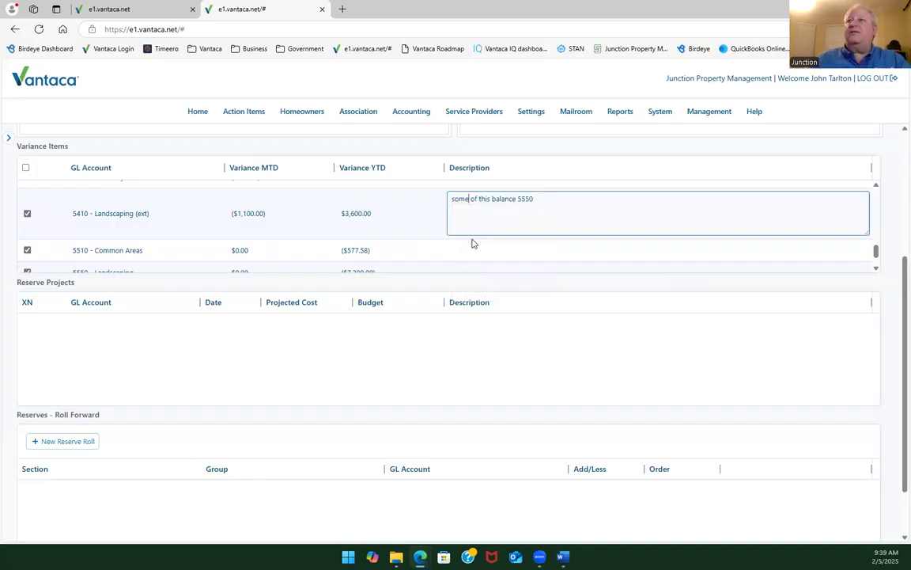
click(421, 205)
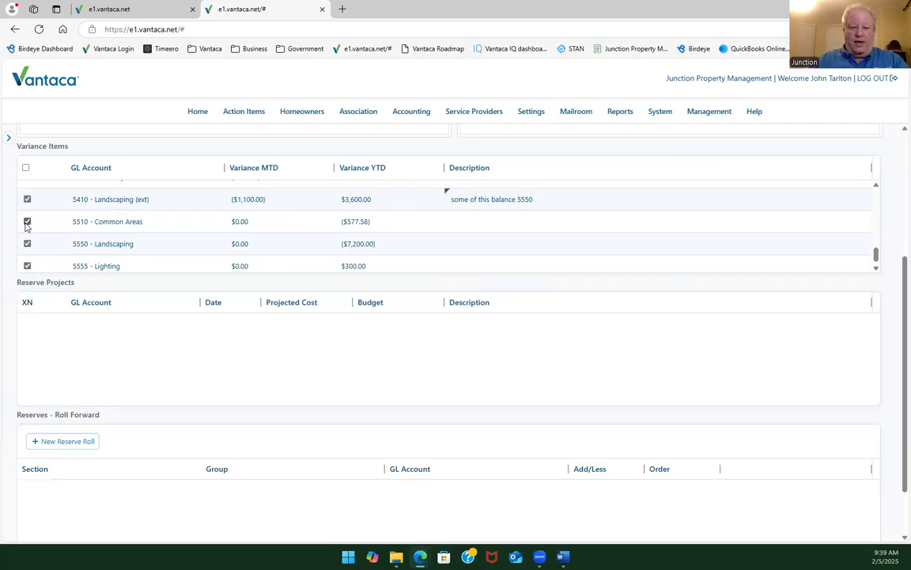
Describe variance item 5510 - Common Areas as "work on the front sign".
click(492, 220)
text(work o)
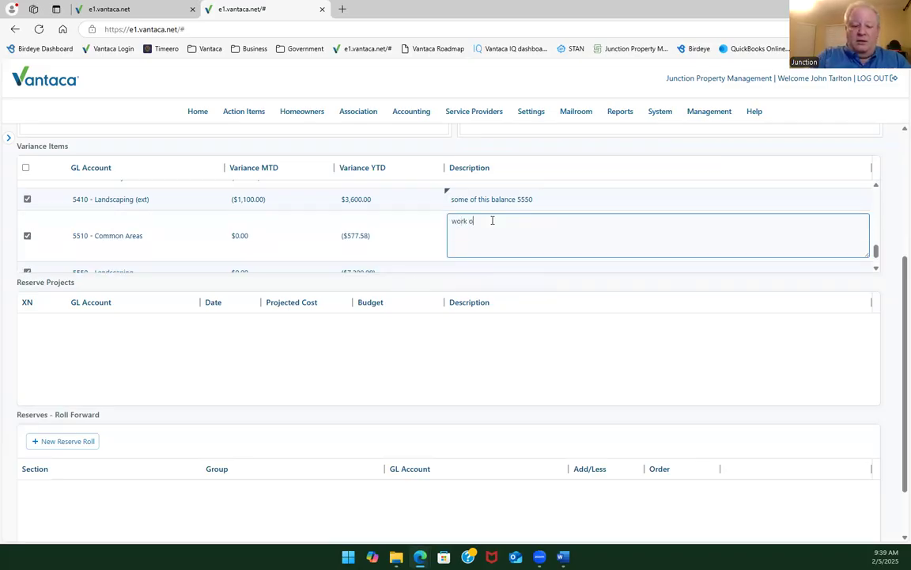
text(n the front sign)
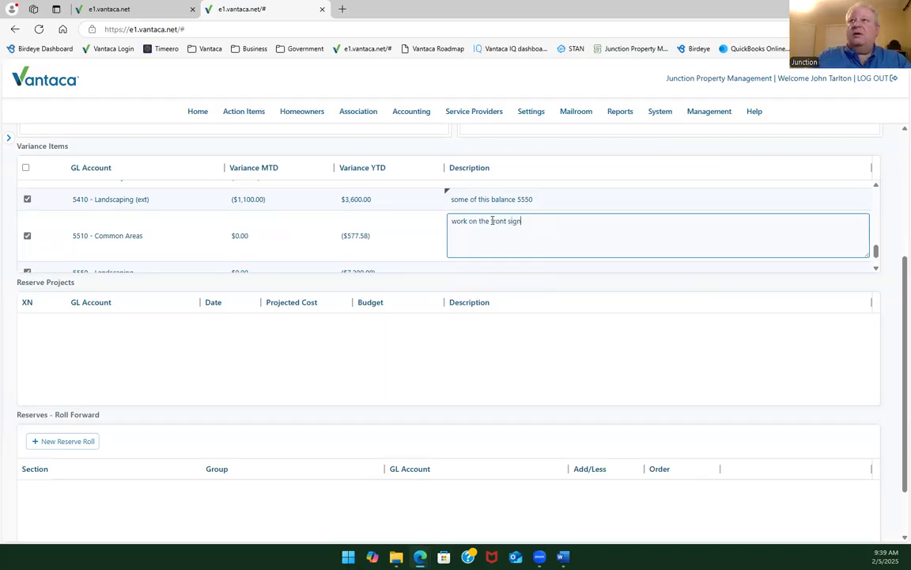
click(427, 236)
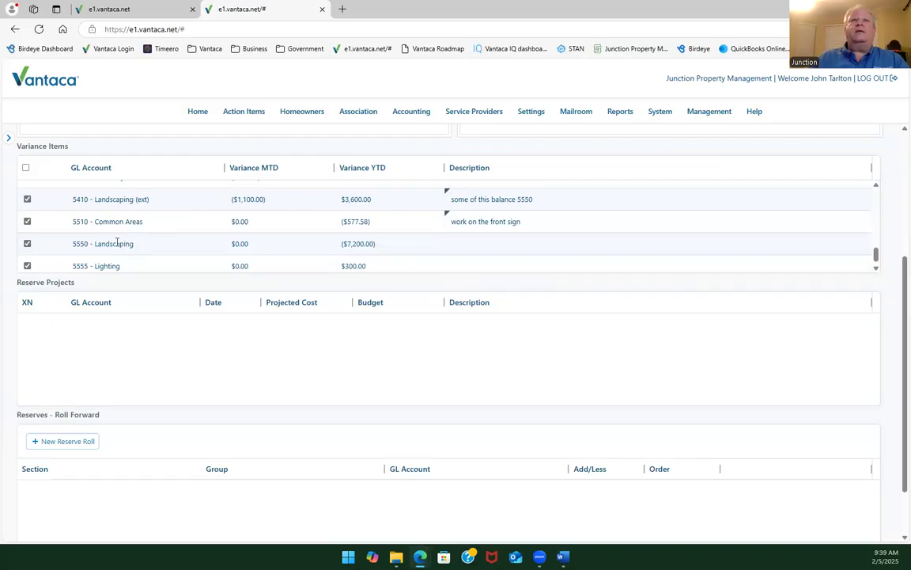
Describe variance item 5550 - Landscaping as "clean up as directed".
click(482, 252)
text(clean up)
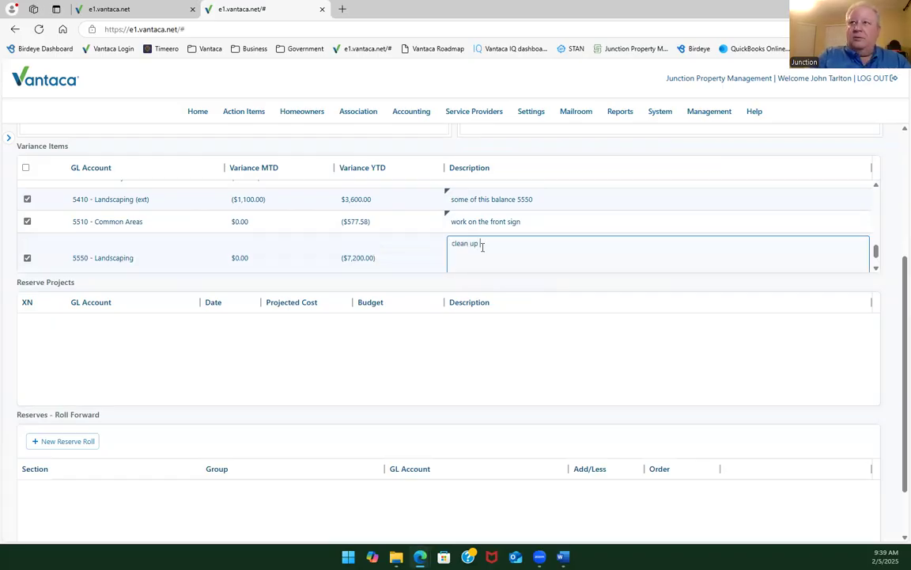
text( as direc)
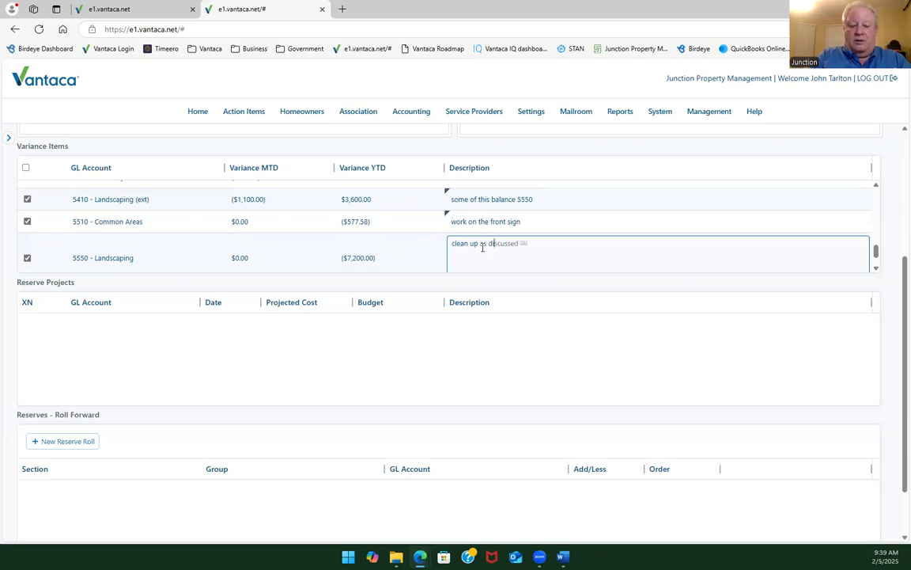
text(ted)
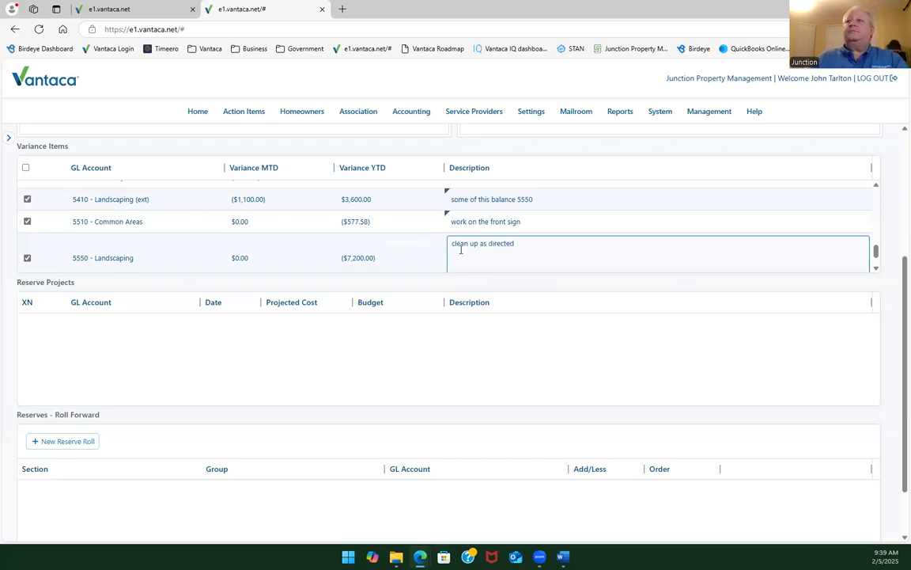
click(421, 250)
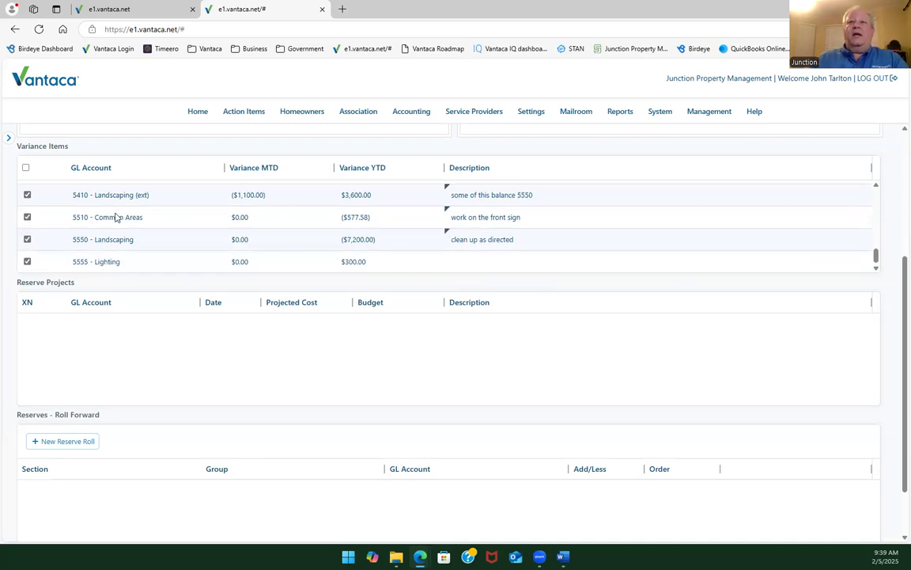
Describe variance item 5555 - Lighting as "not used this year." and save the Financial Overview Report.
scroll(116, 213, down, 1)
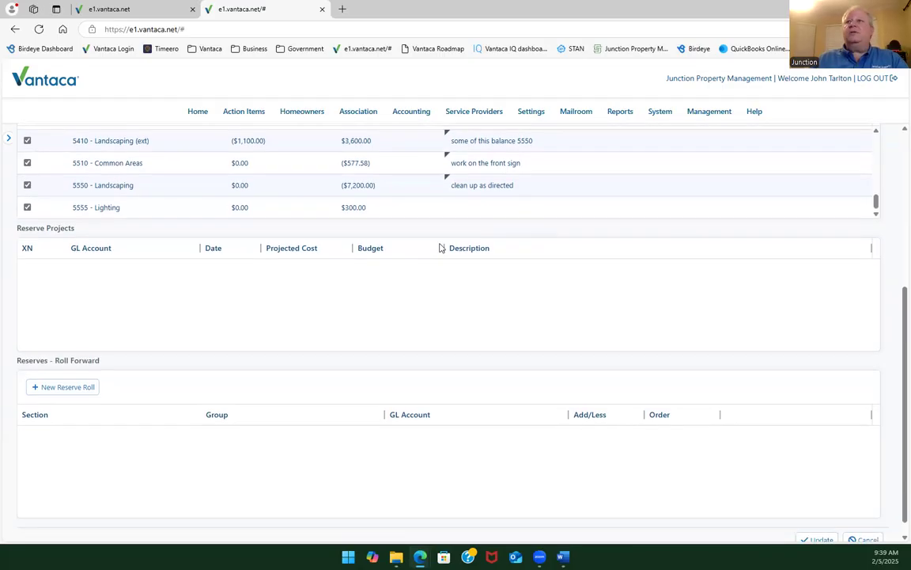
click(492, 204)
text(not used t)
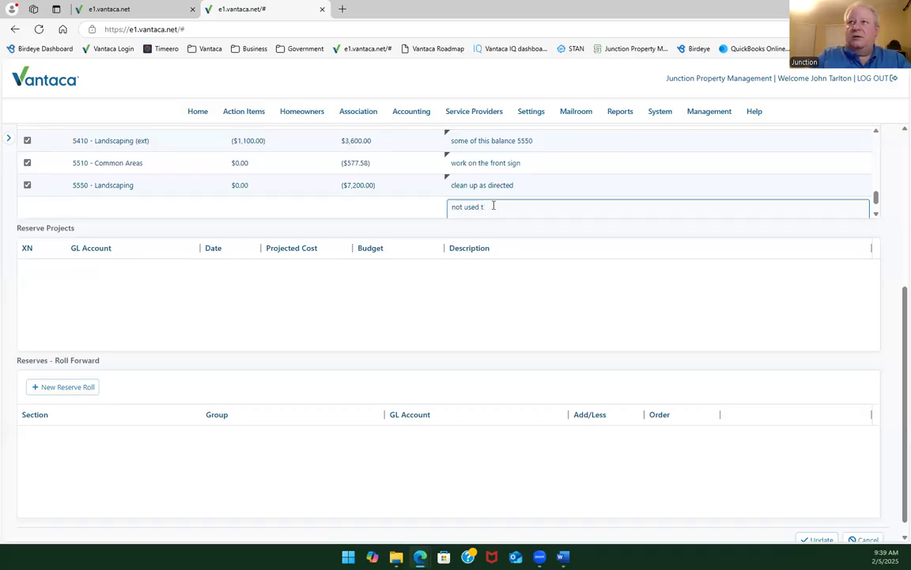
text(year)
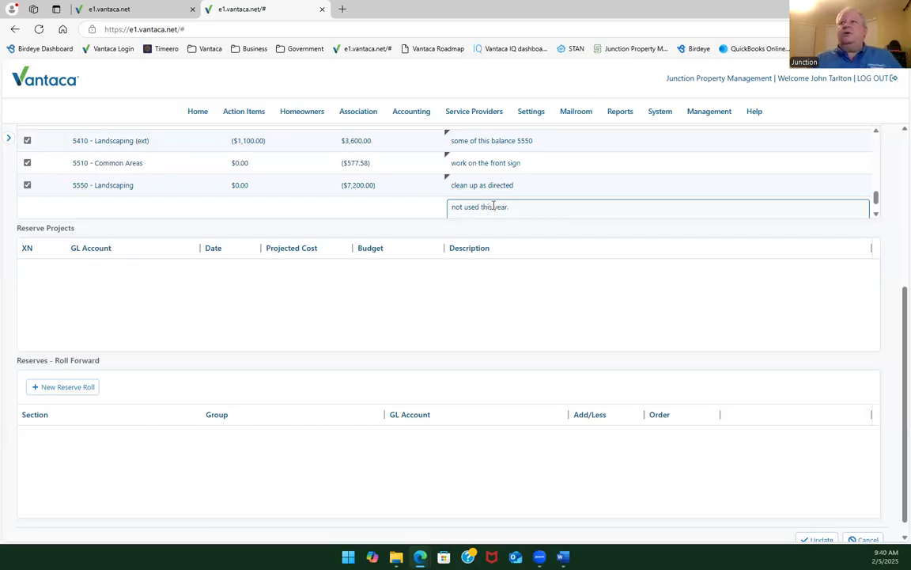
text(.)
click(420, 200)
scroll(420, 200, down, 1)
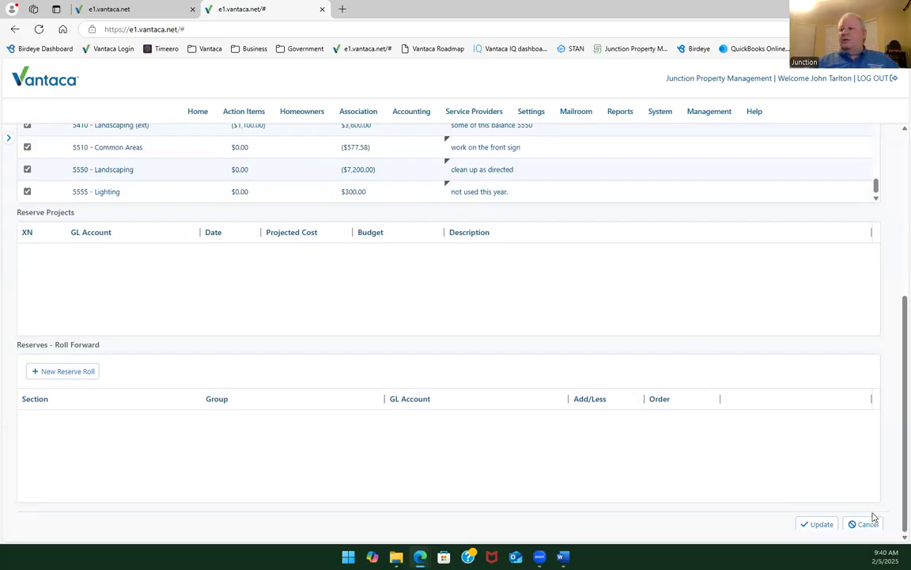
click(822, 526)
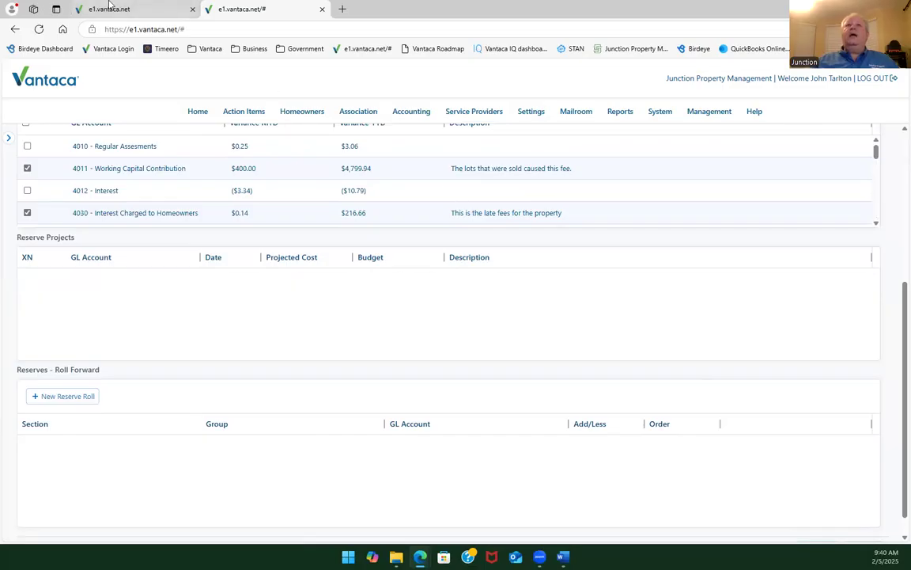
Return to the open draft financial package, review its AR Aging pages for 12/31/2024, and close the attachment.
click(152, 17)
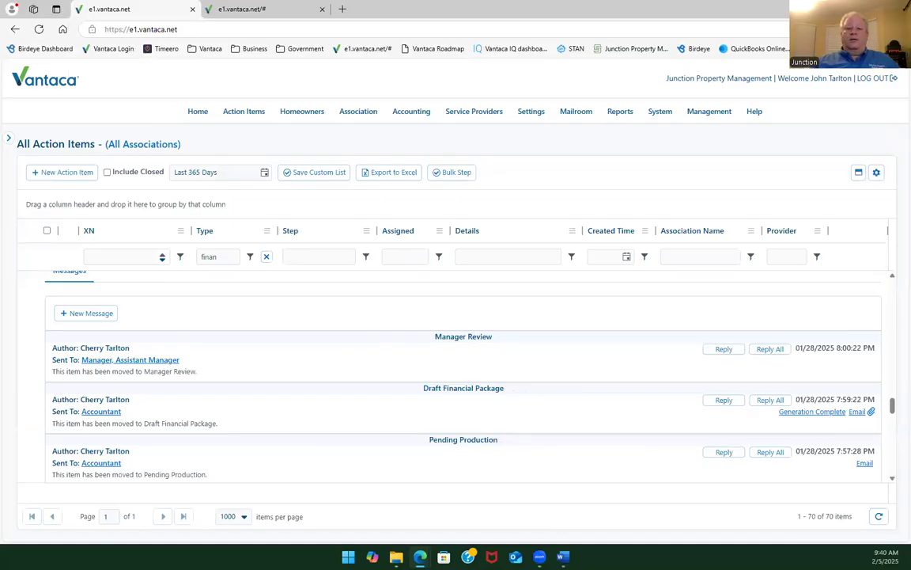
scroll(518, 314, down, 5)
scroll(517, 315, down, 10)
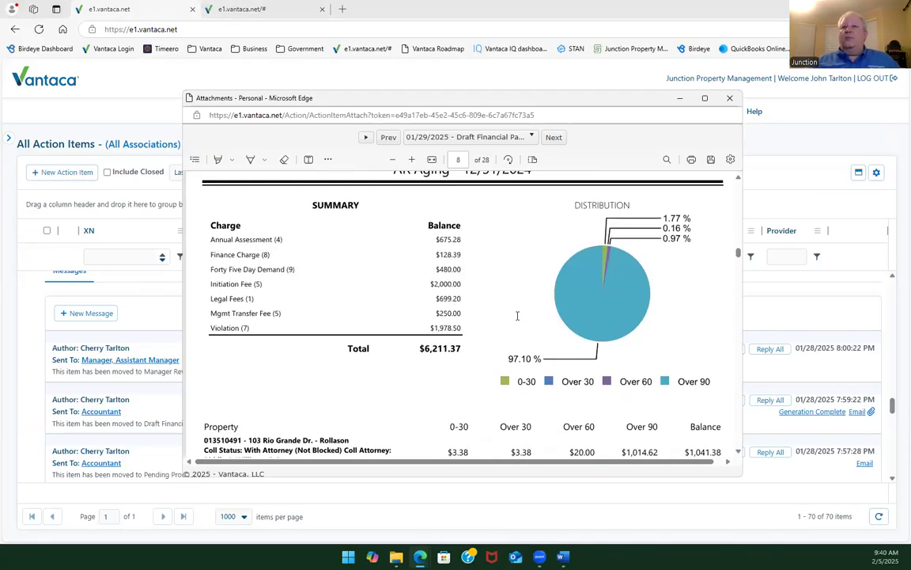
scroll(517, 315, down, 10)
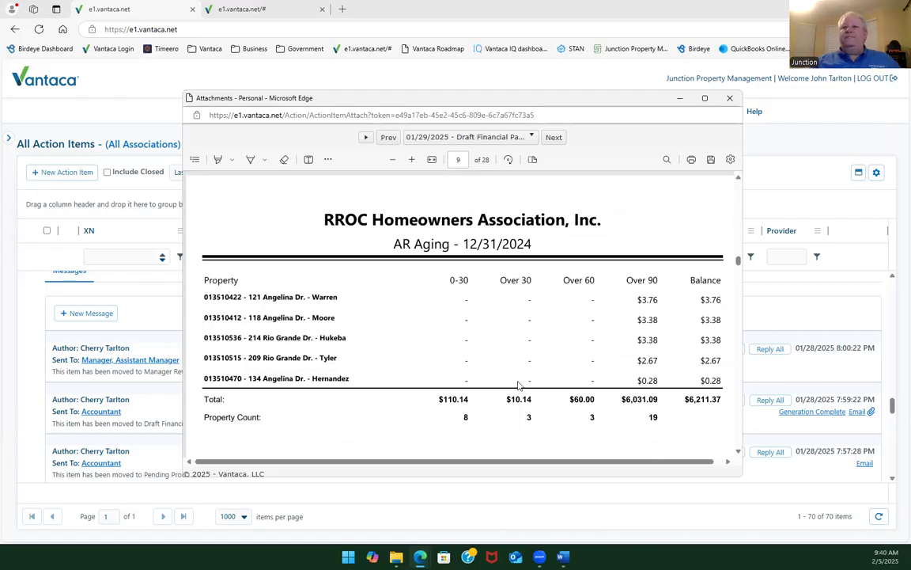
scroll(518, 386, up, 10)
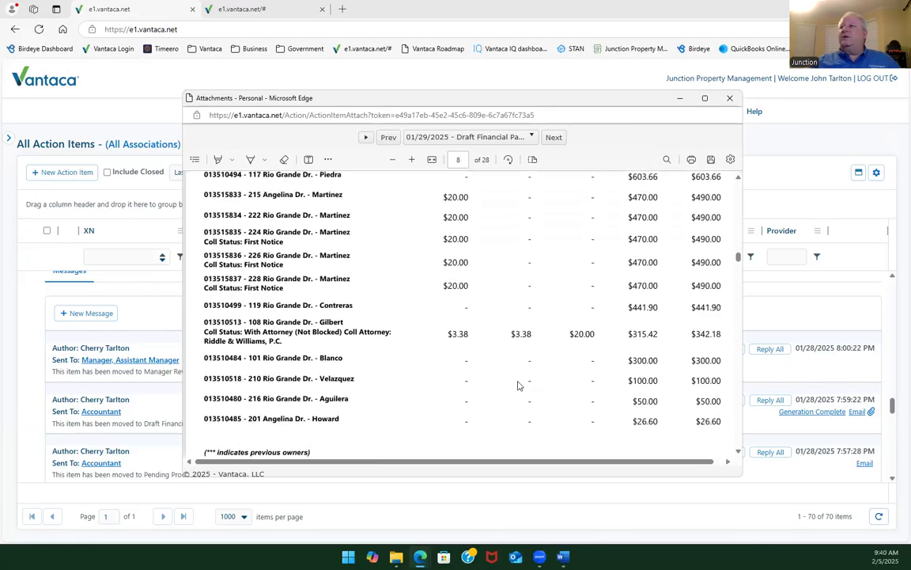
scroll(518, 385, down, 1)
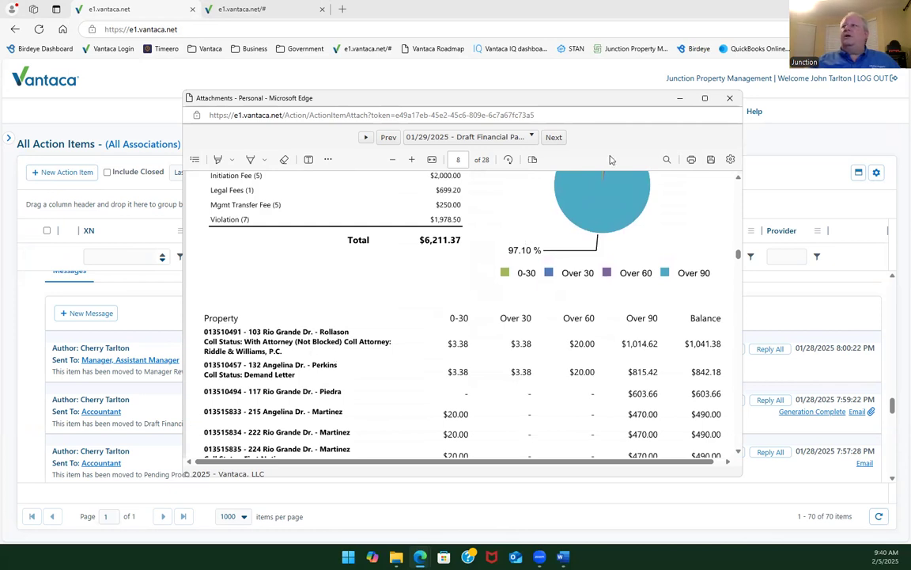
click(729, 99)
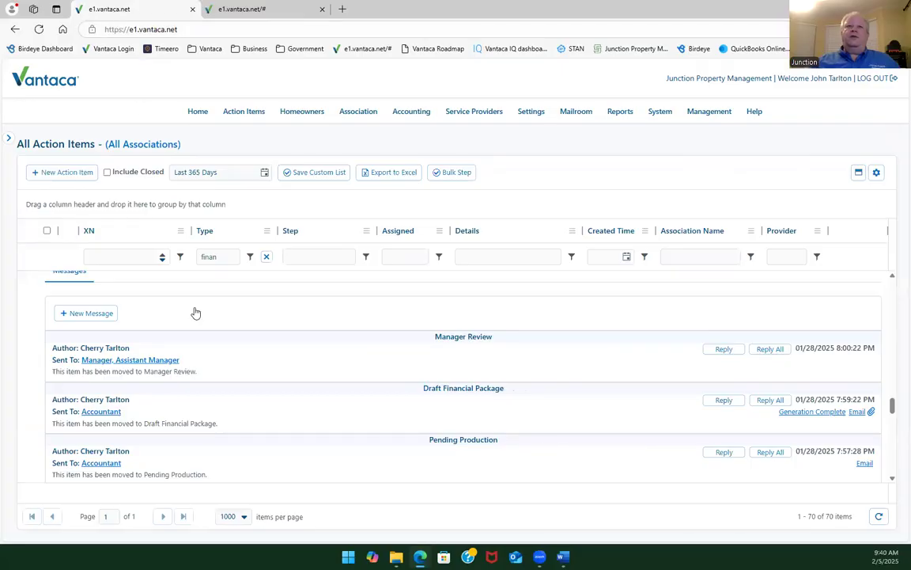
Move RROC's Financial Delivery action item from Manager Review to step 5 - Final Board Package.
scroll(214, 351, up, 1)
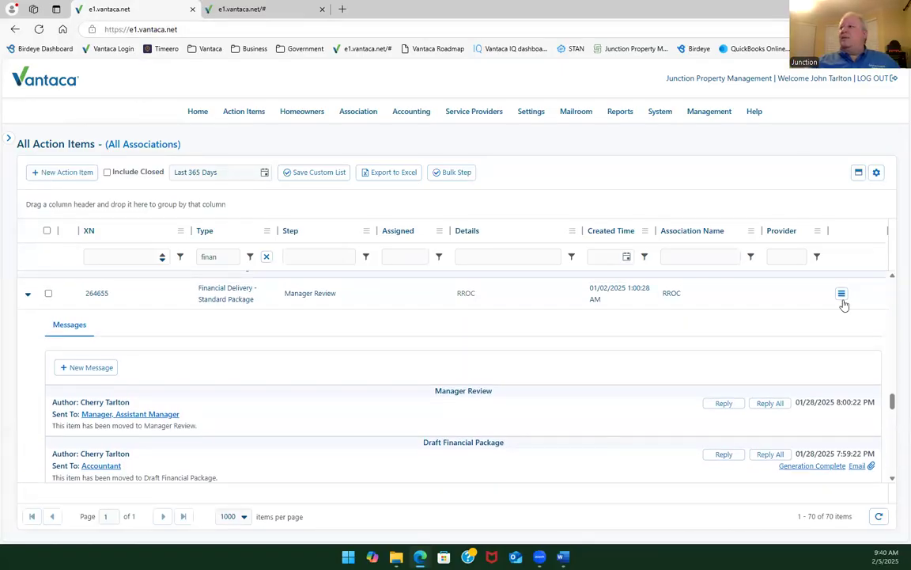
click(842, 296)
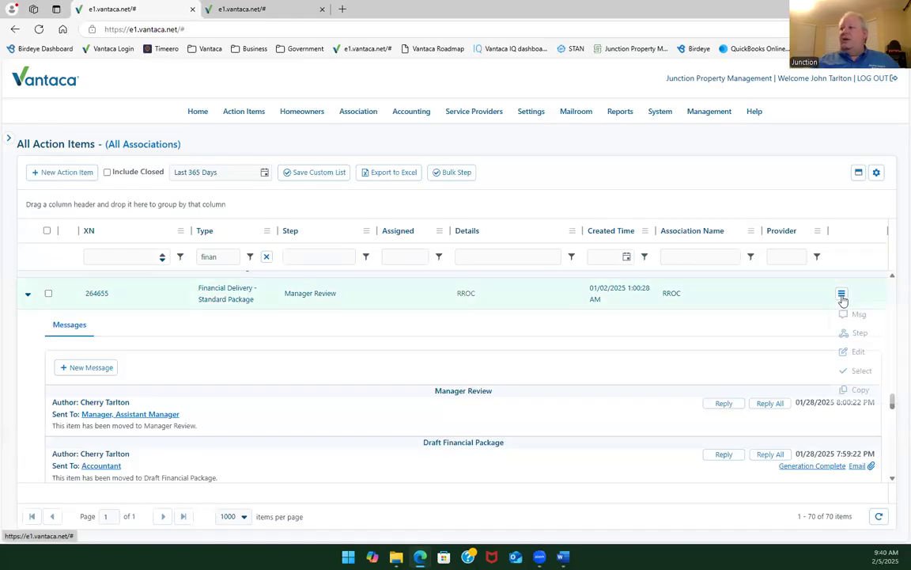
click(861, 336)
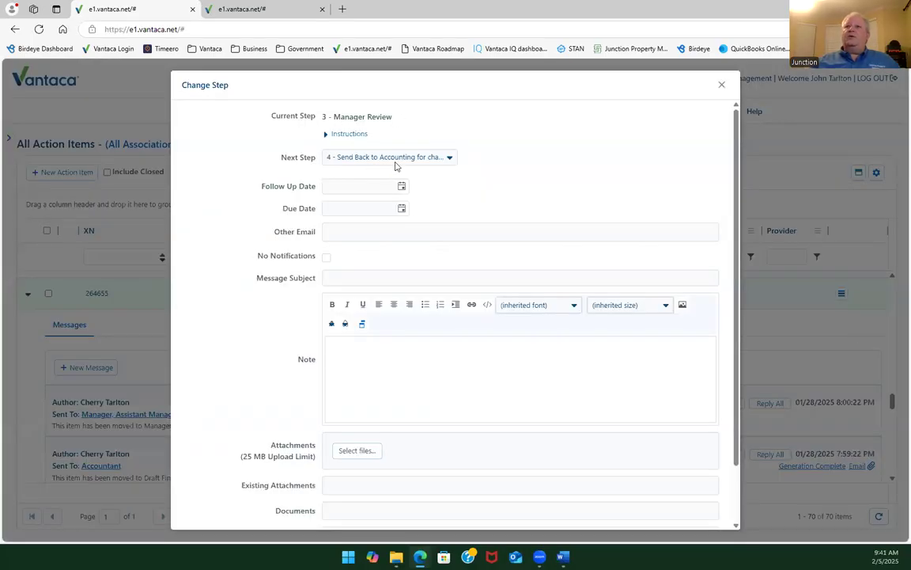
click(398, 163)
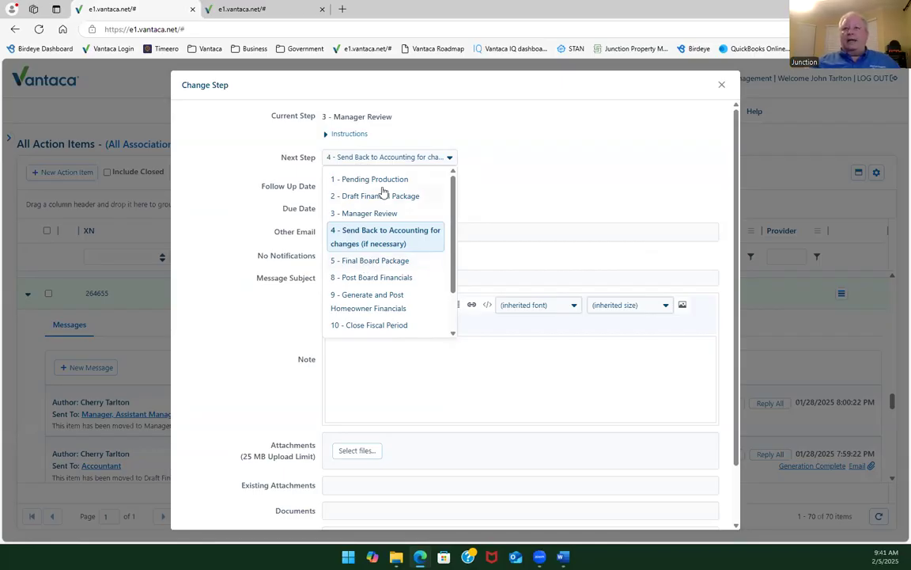
click(376, 261)
scroll(509, 287, down, 2)
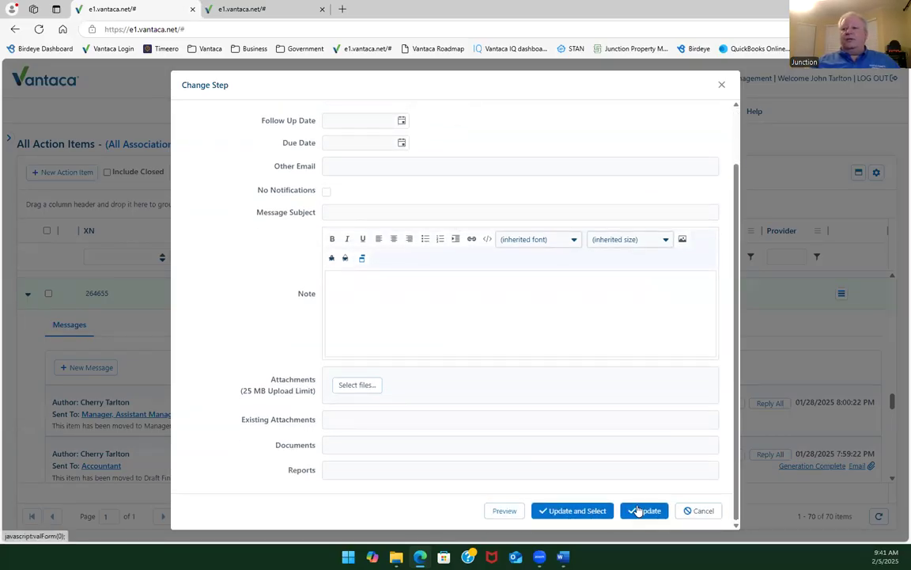
click(637, 510)
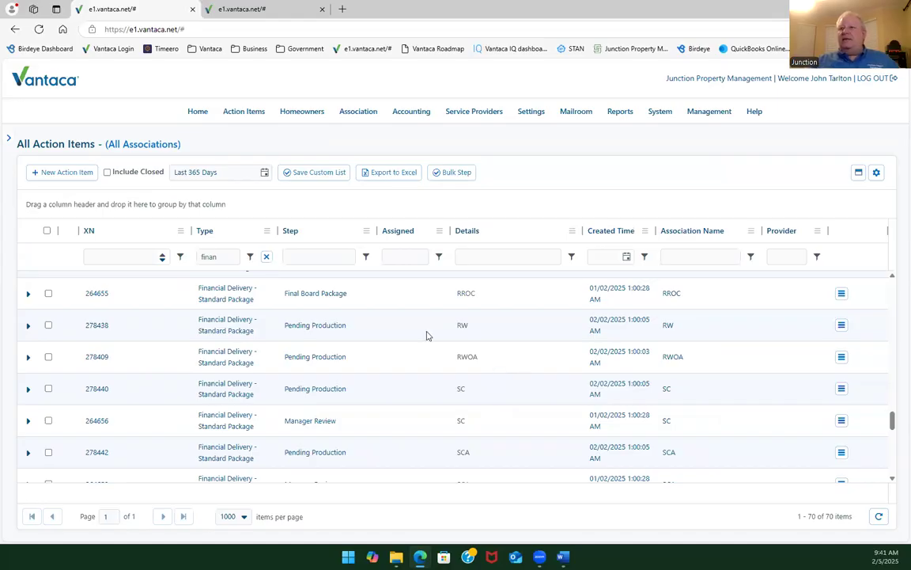
Check the package generation status in the RROC action item's messages, refreshing the action items list.
click(28, 294)
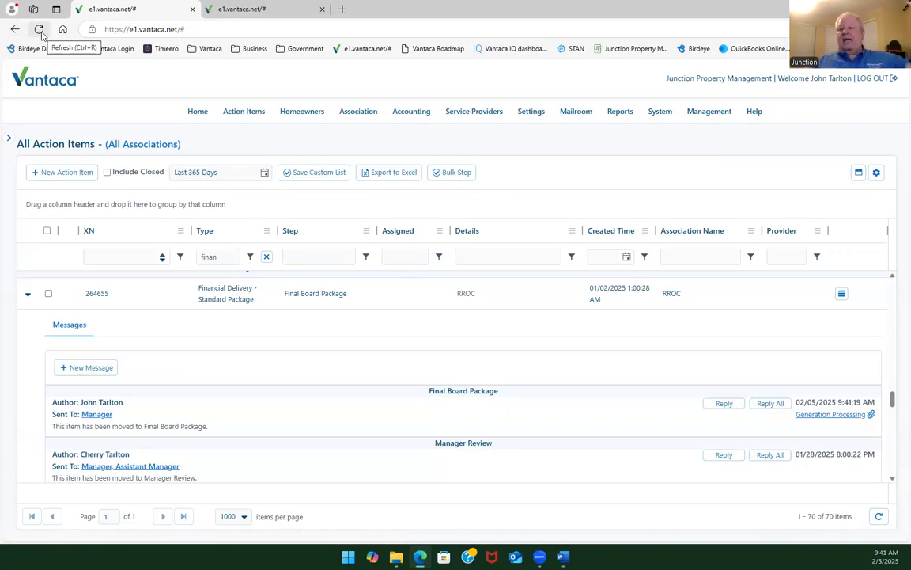
click(877, 514)
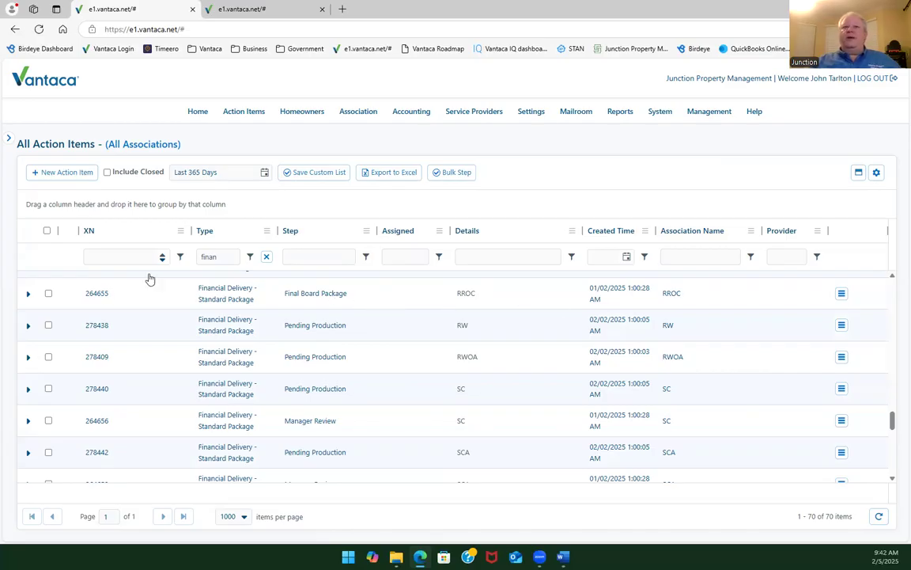
click(28, 294)
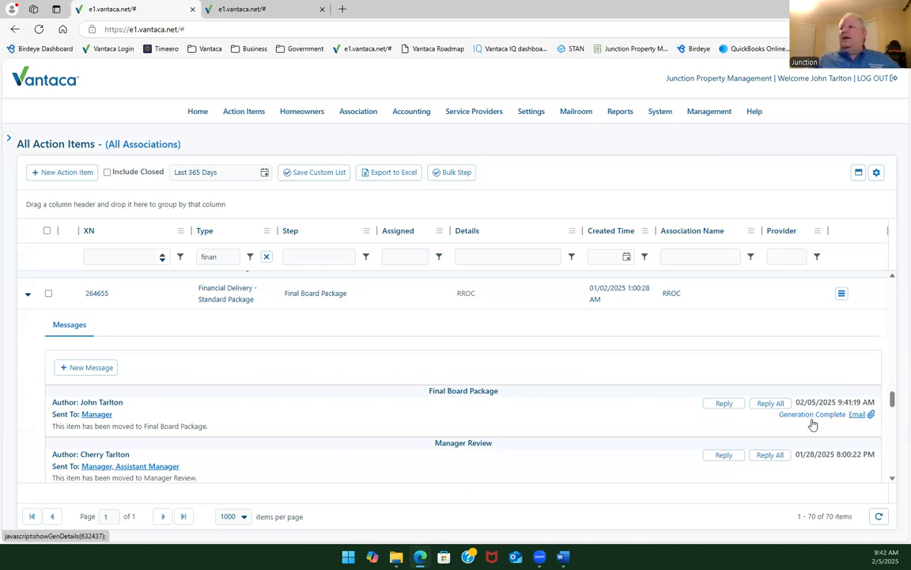
Open RROC's 02/05/2025 Final Board Package attachment, review its variance descriptions, accounting notes and manager notes, and close it.
click(872, 416)
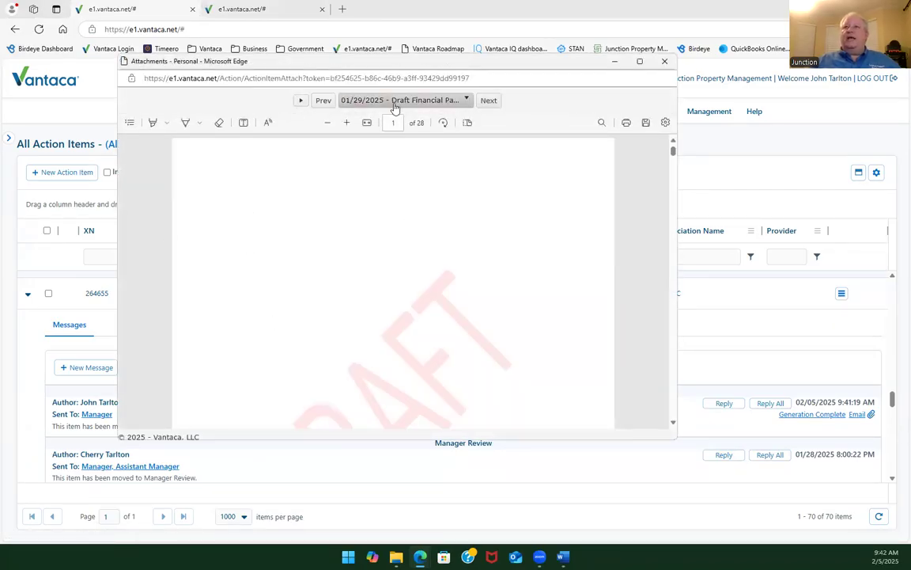
click(466, 100)
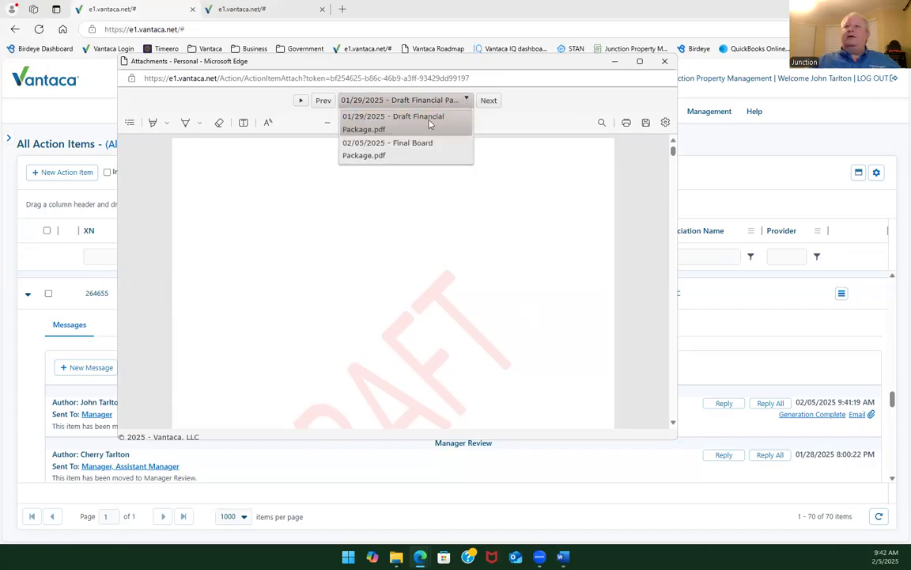
click(379, 152)
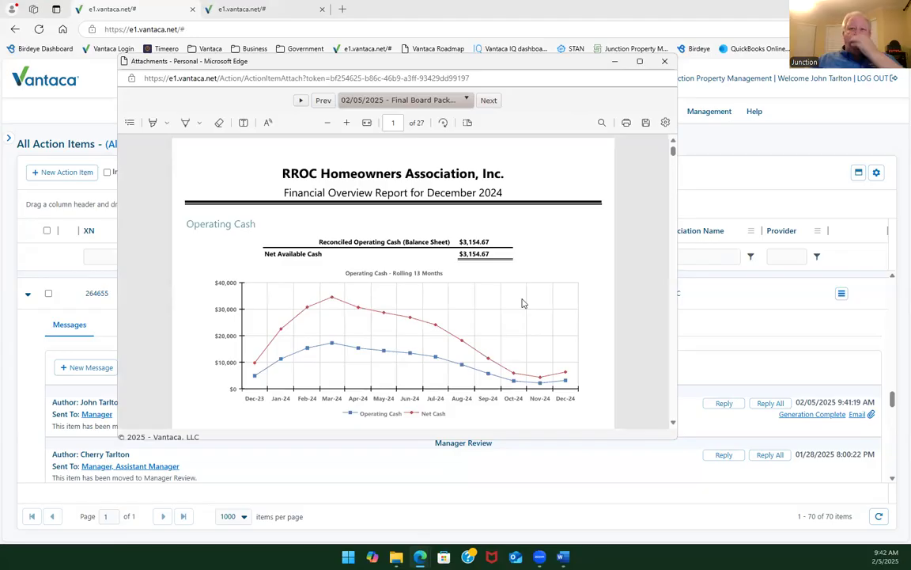
scroll(506, 306, down, 4)
scroll(487, 312, down, 10)
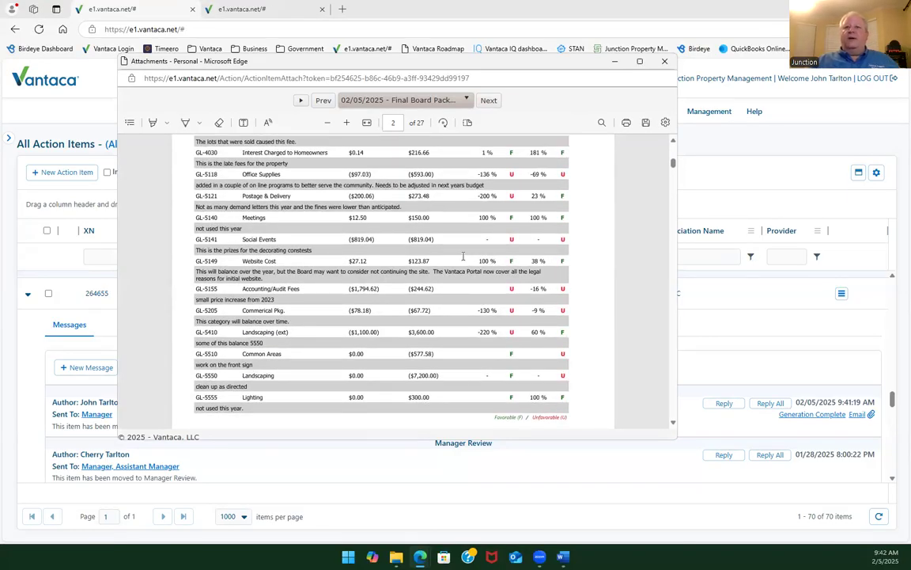
scroll(366, 281, down, 8)
scroll(366, 281, down, 5)
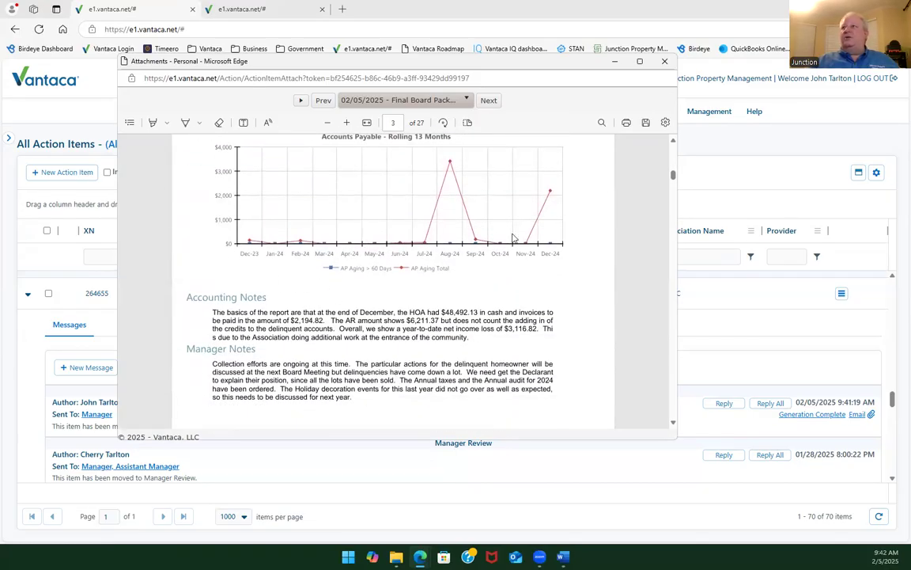
click(664, 61)
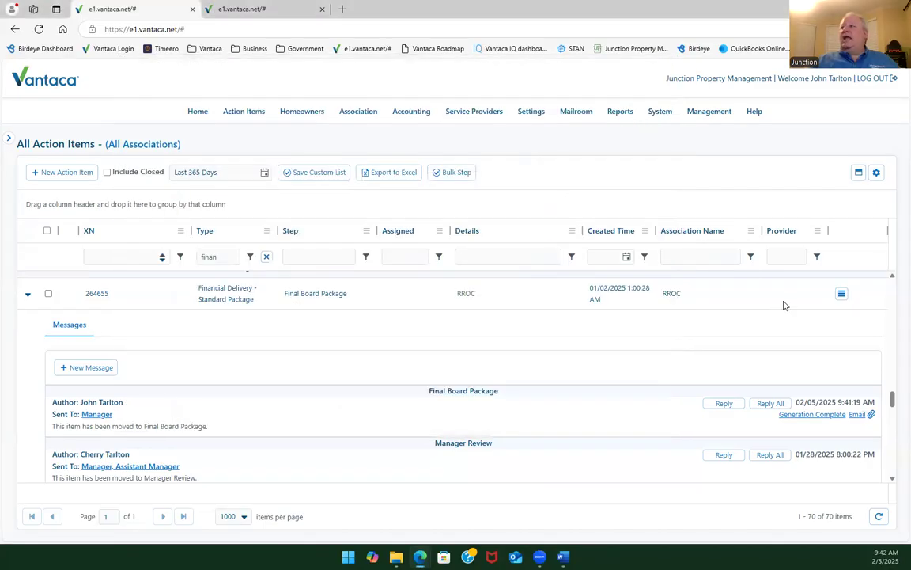
Move RROC's Financial Delivery action item to step 8 - Post Board Financials, attaching the existing 02/05/2025 - Final Board Package.pdf.
click(842, 294)
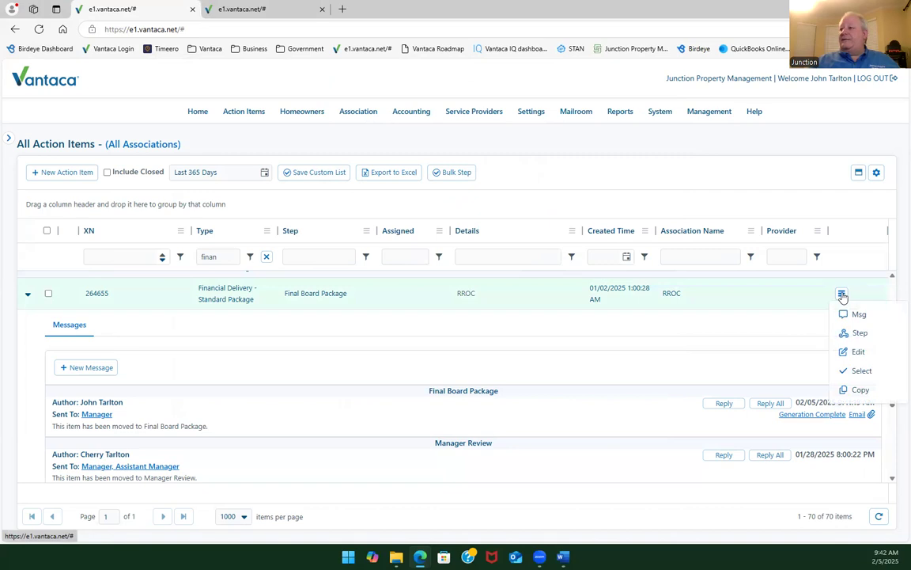
click(859, 332)
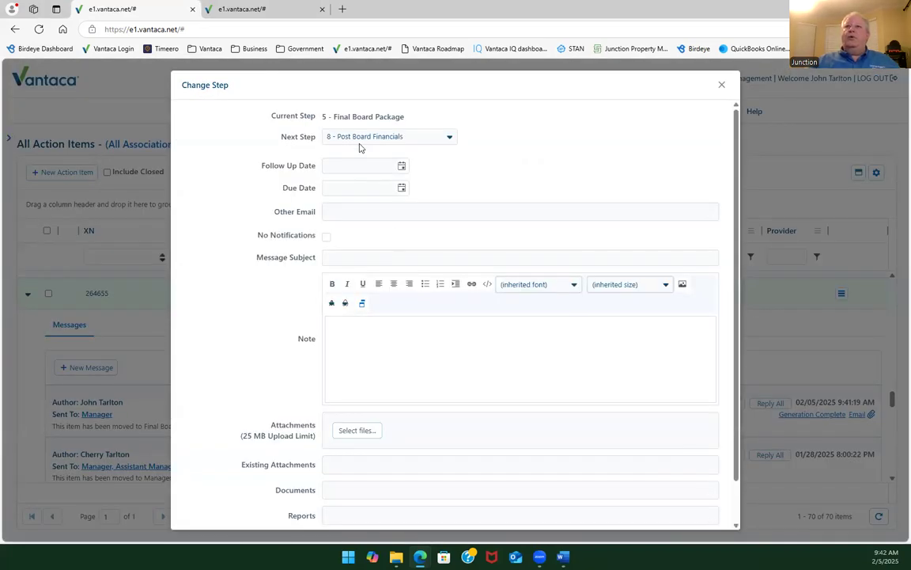
scroll(285, 281, down, 2)
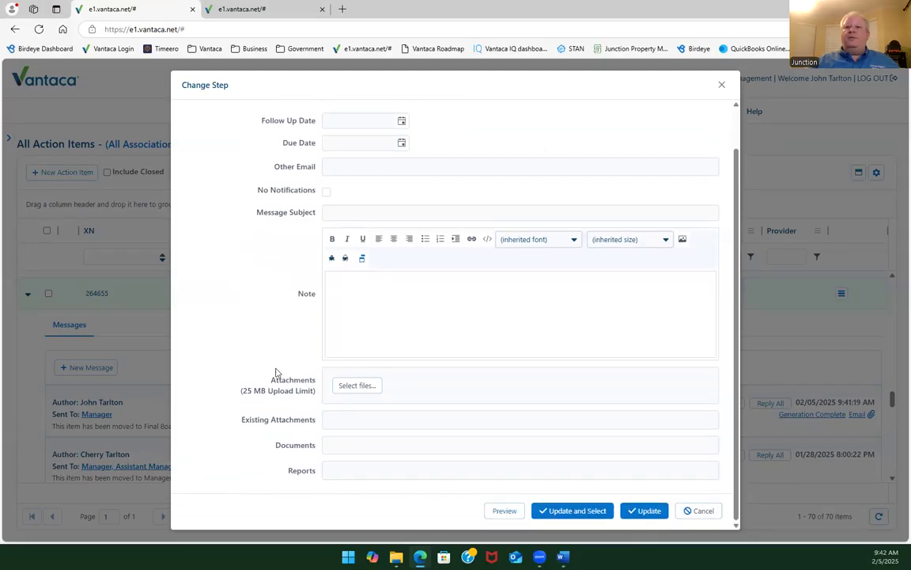
click(348, 418)
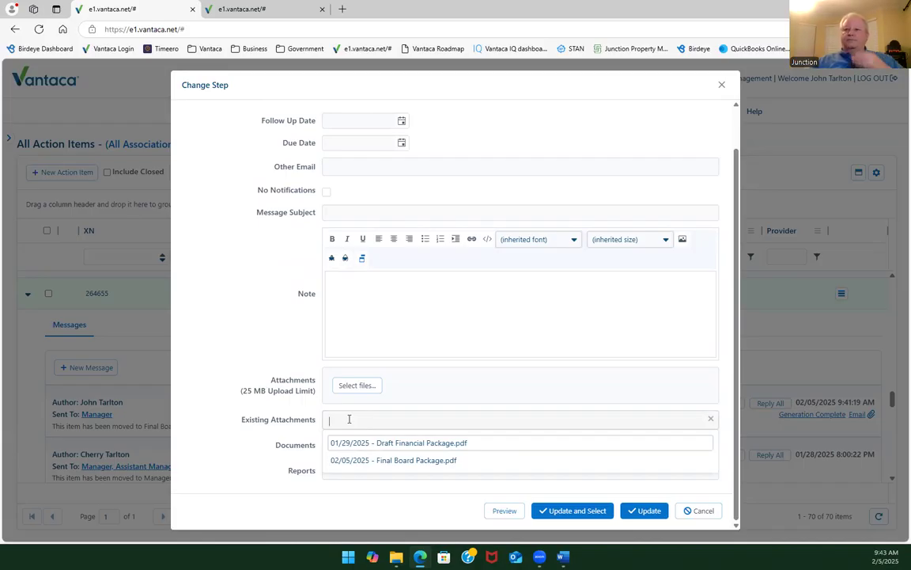
click(423, 461)
scroll(553, 414, down, 1)
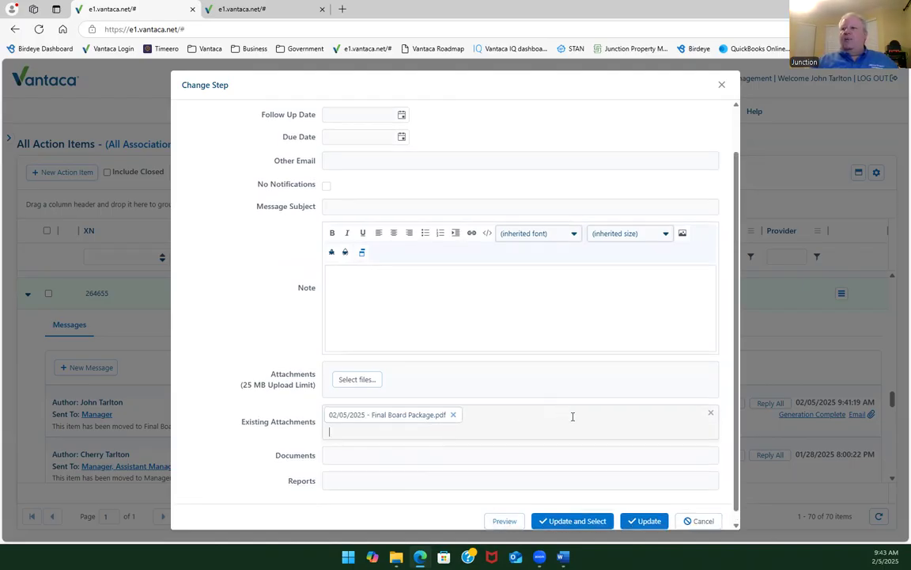
click(648, 513)
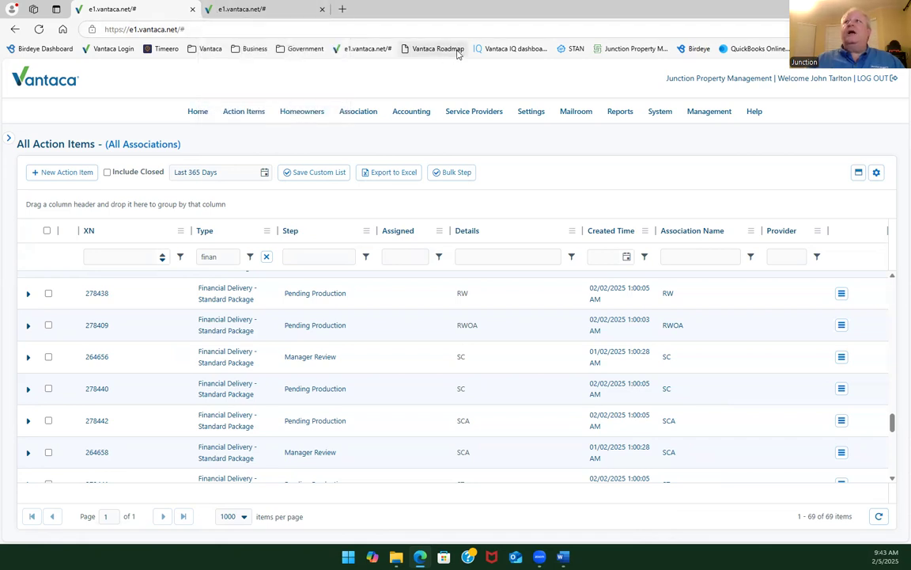
Open RROC's association documents and expand the 2024 folder under Financials - Board.
click(255, 10)
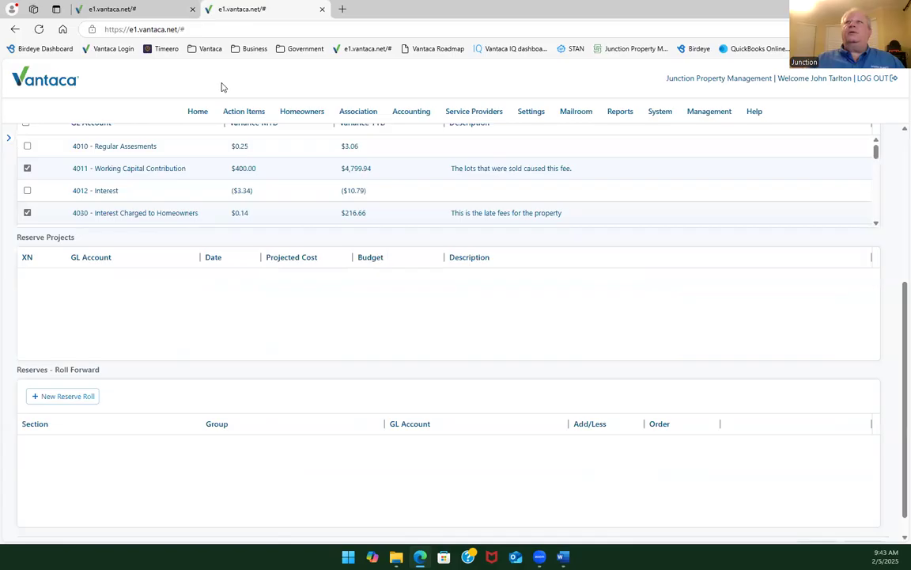
mouse_move(363, 111)
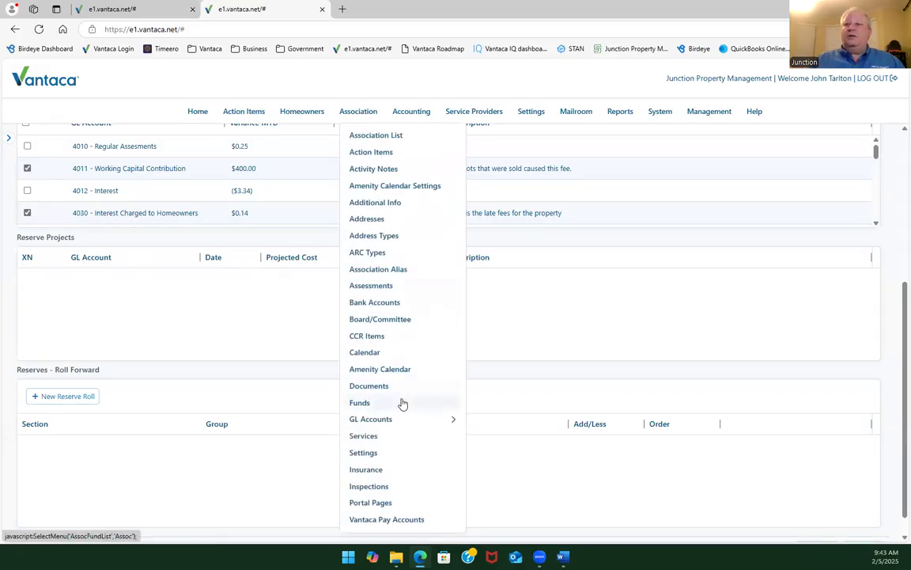
click(381, 385)
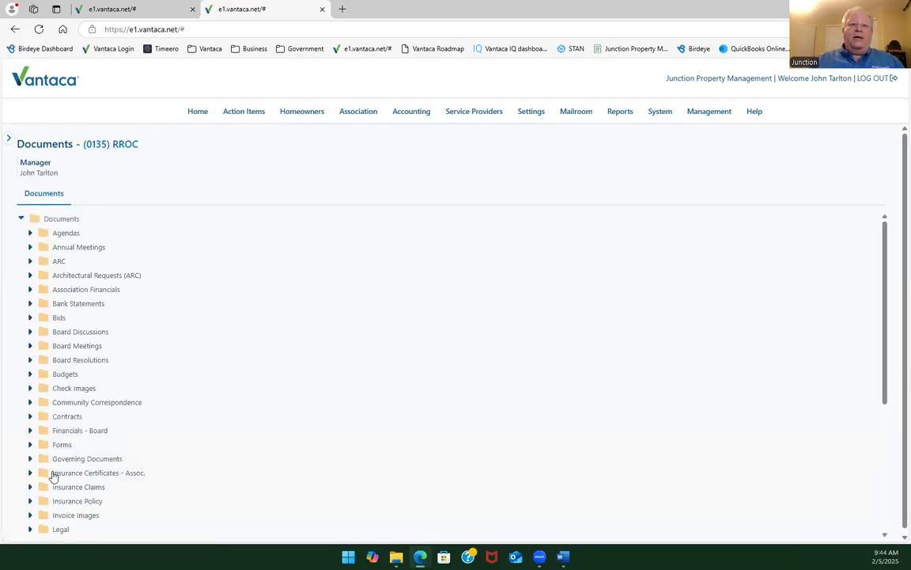
scroll(35, 472, down, 1)
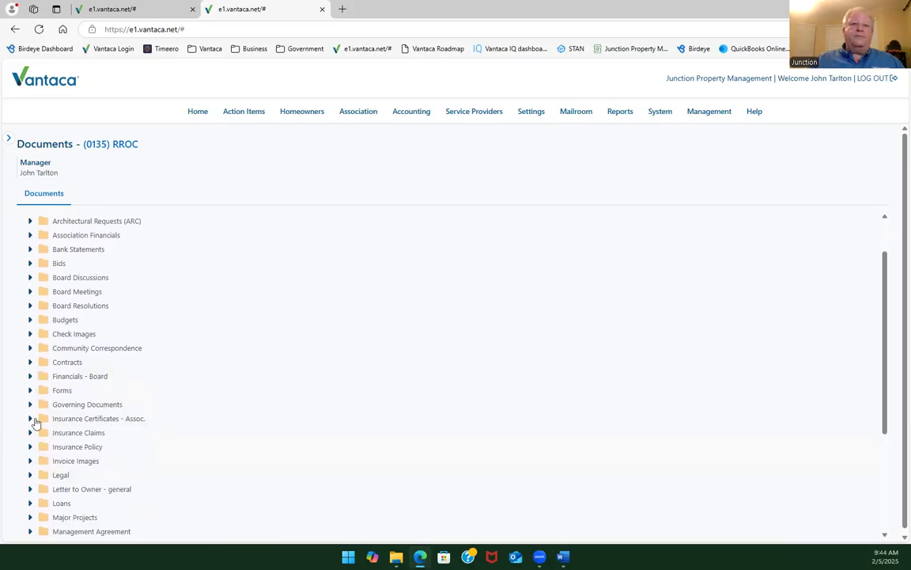
click(31, 376)
scroll(43, 377, down, 1)
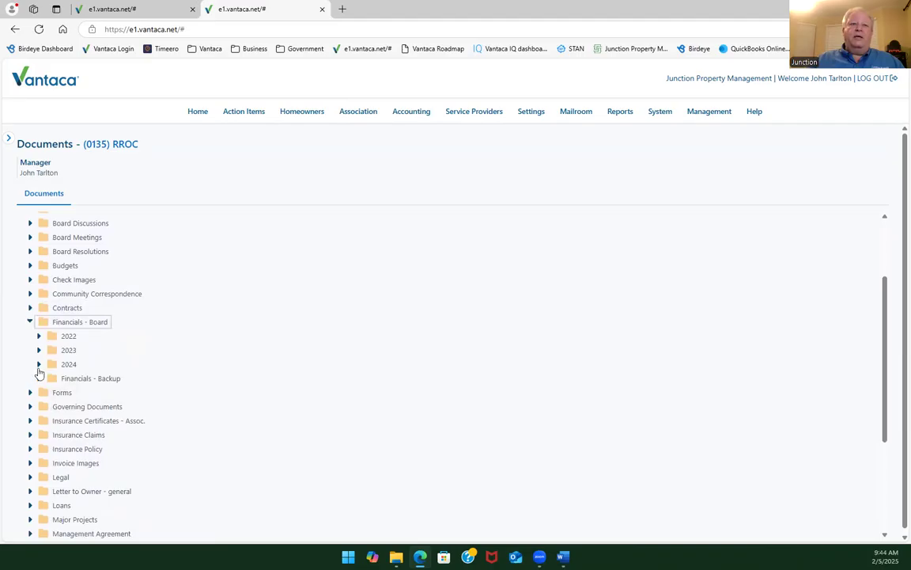
click(39, 364)
scroll(84, 403, down, 2)
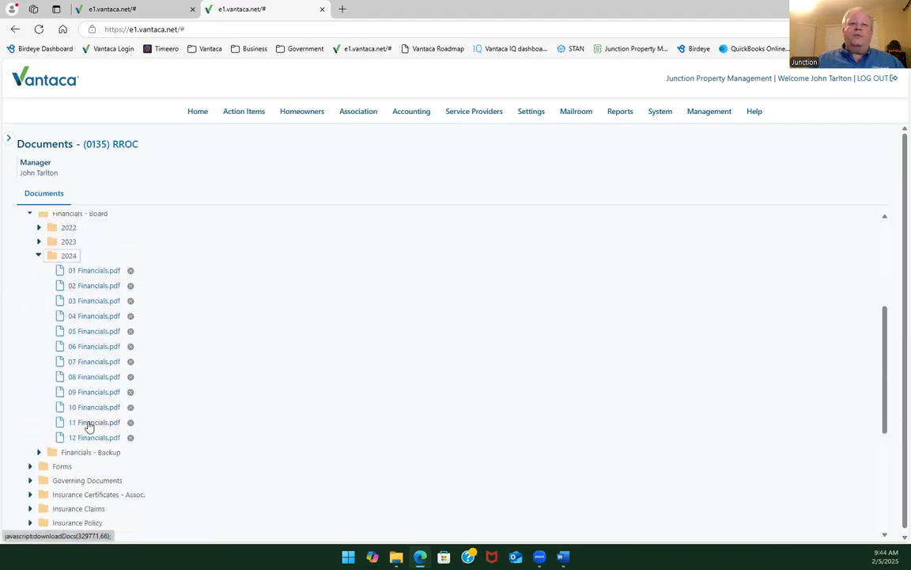
View 12 Financials.pdf from the 2024 board financials, close it, and collapse the Financials - Board folder.
click(94, 438)
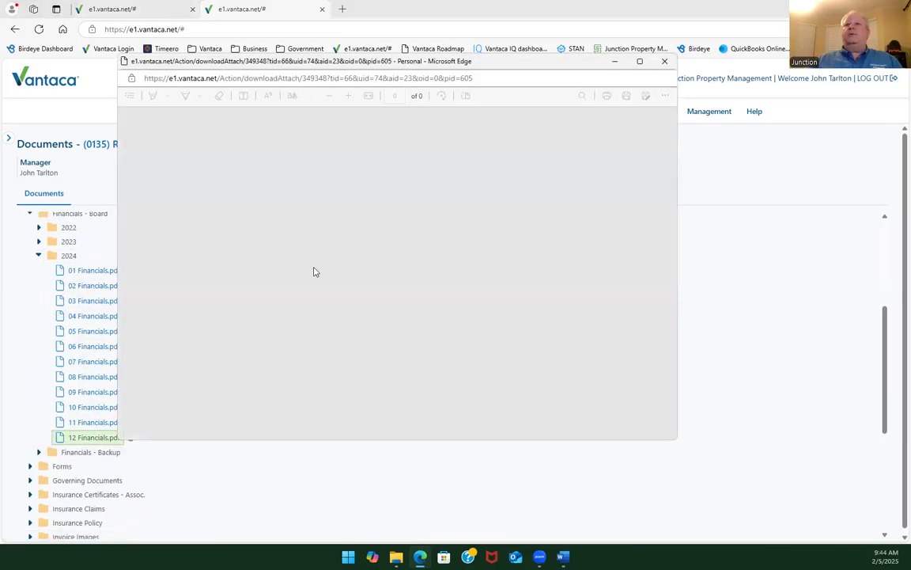
scroll(416, 319, down, 10)
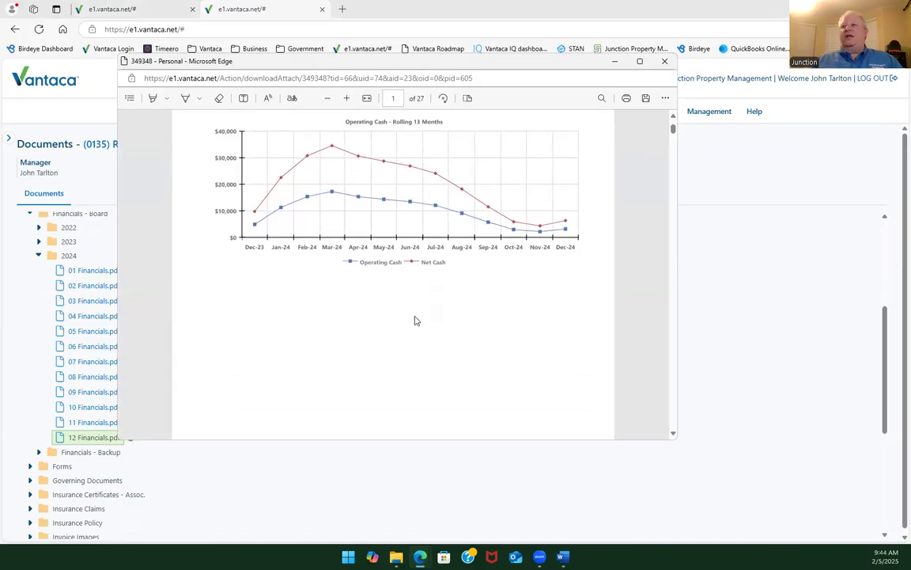
scroll(415, 319, up, 10)
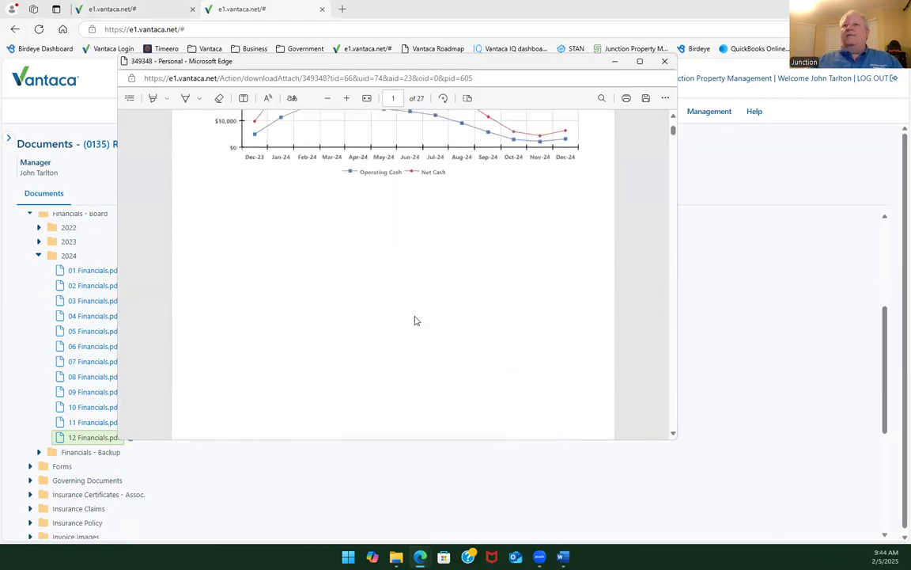
click(664, 61)
click(38, 256)
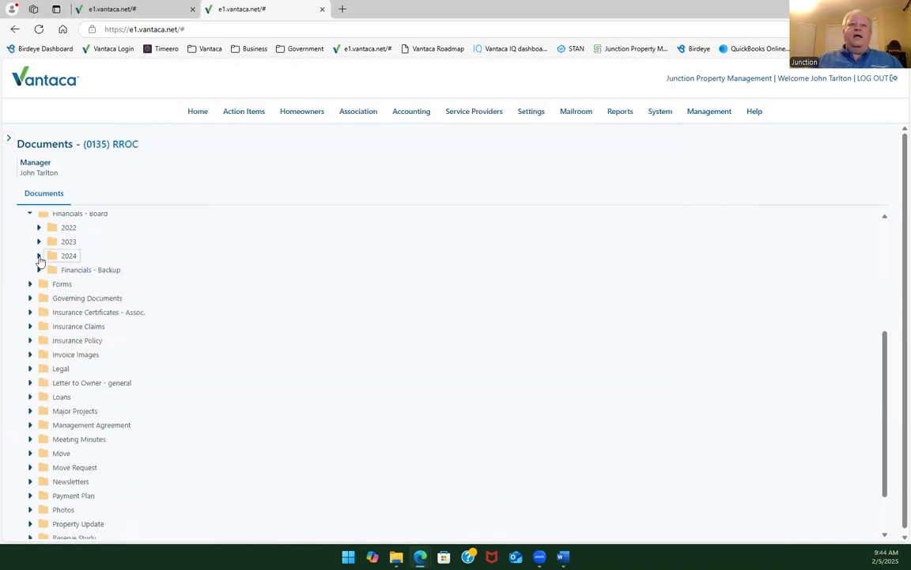
scroll(41, 266, up, 3)
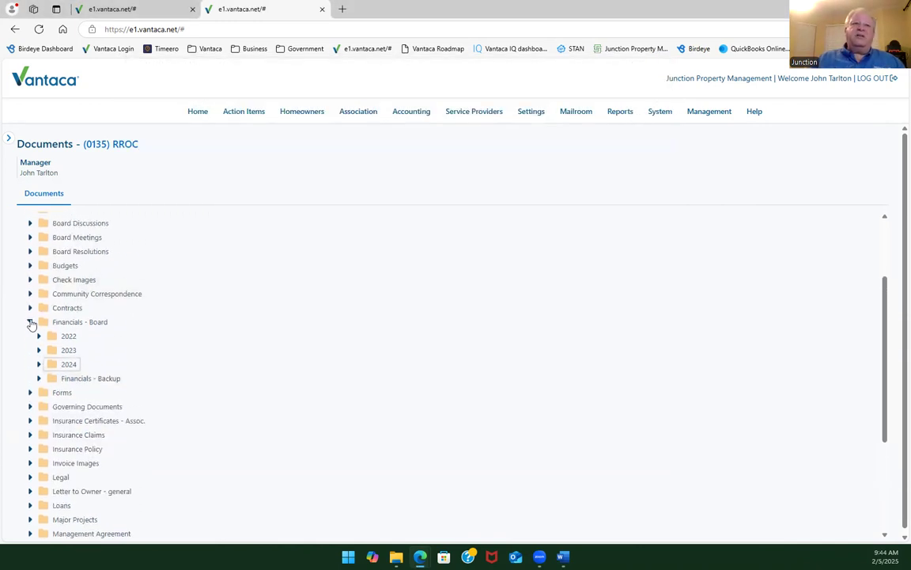
click(30, 321)
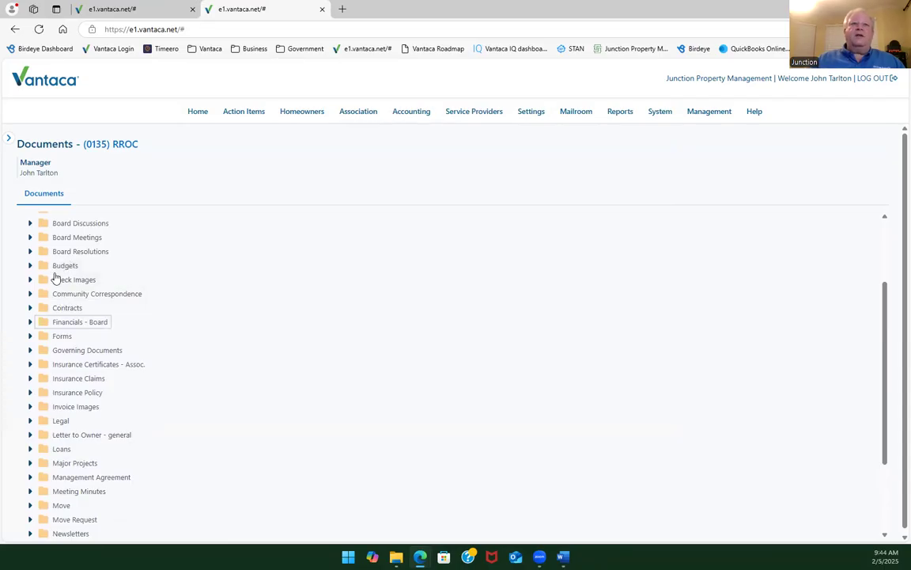
Open 12 Financials.pdf from Association Financials 2024, review its balance sheet and statement of revenues and expenses, and close it.
scroll(54, 278, up, 2)
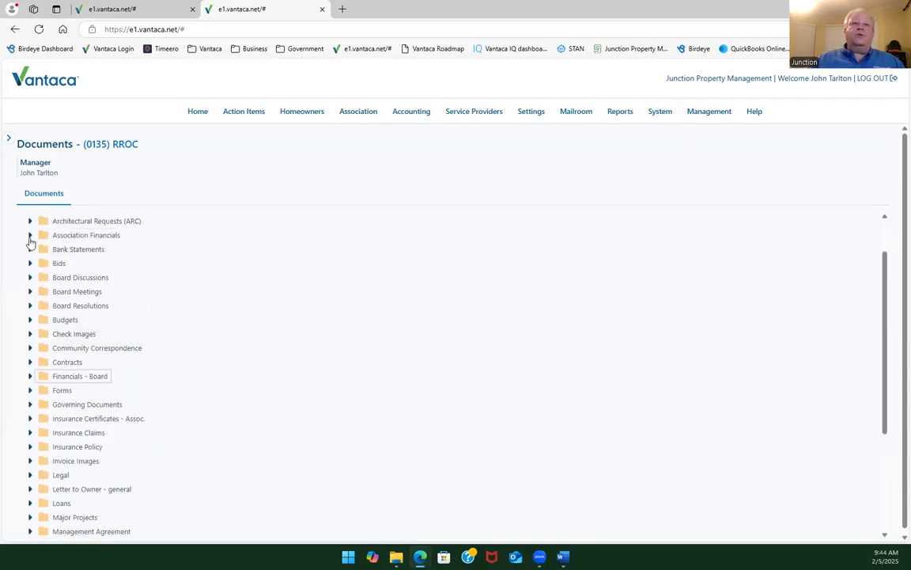
click(30, 236)
click(39, 277)
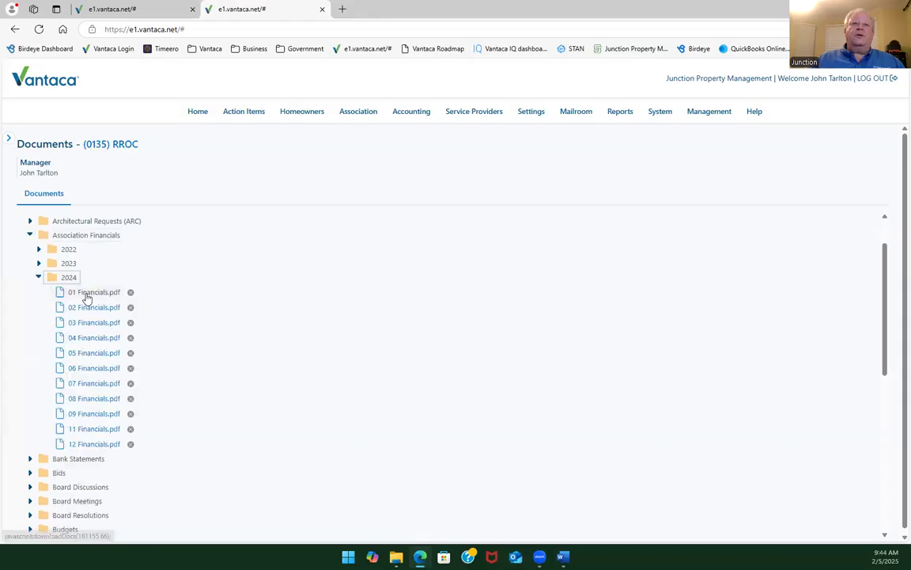
click(107, 445)
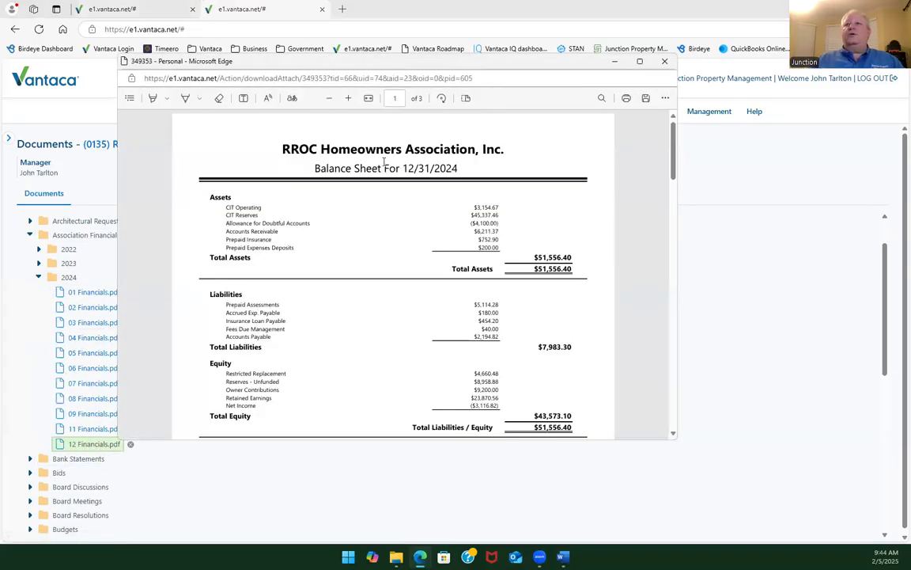
scroll(390, 222, down, 10)
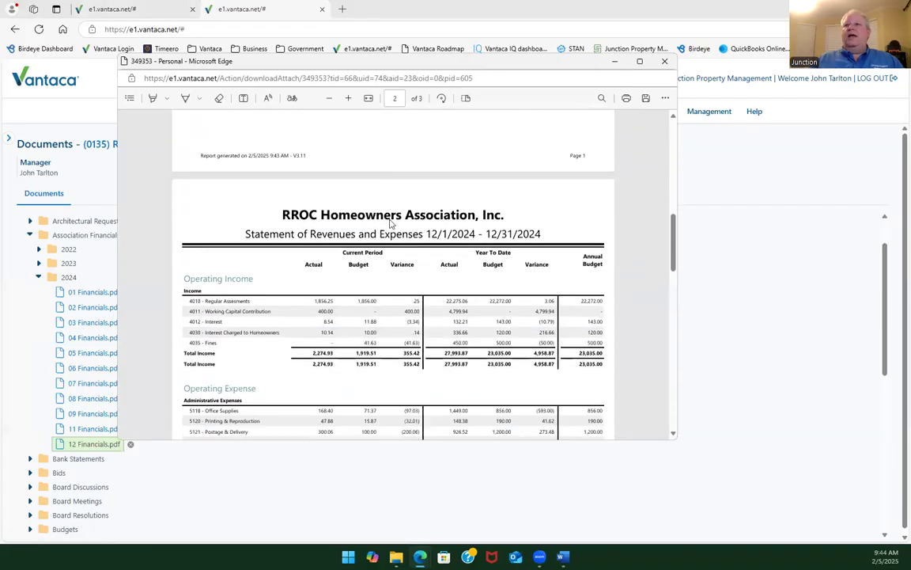
scroll(390, 224, down, 10)
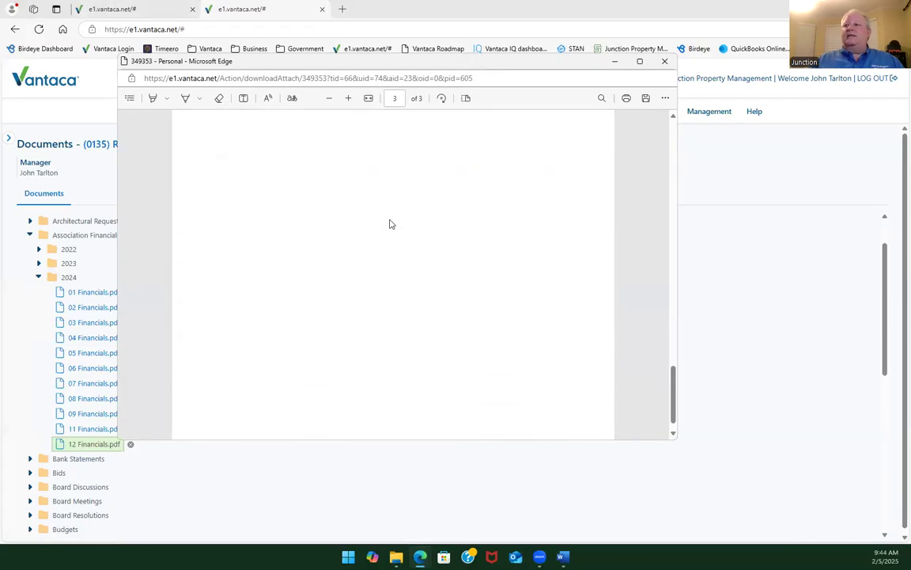
scroll(390, 224, up, 20)
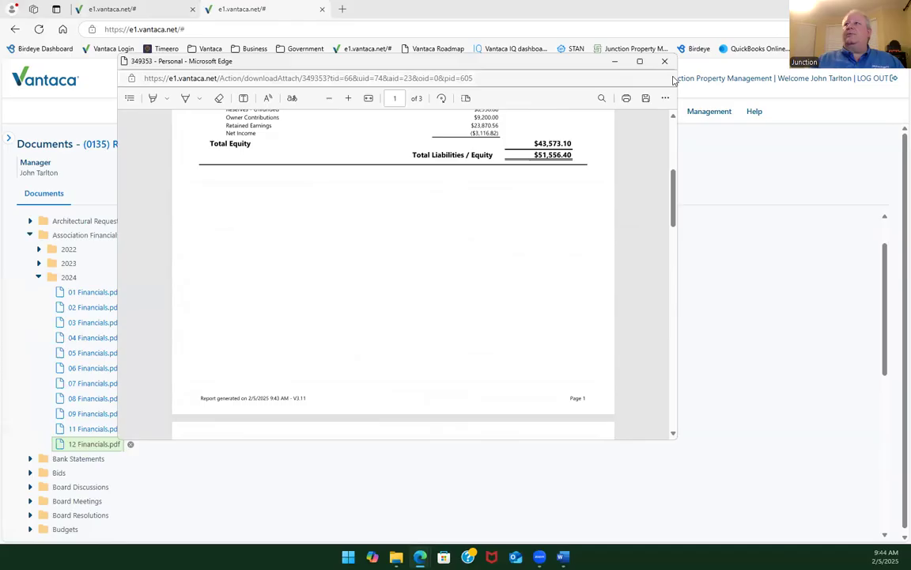
click(665, 63)
Set the folder security of the 2024 folder under Association Financials to Homeowners.
right_click(70, 278)
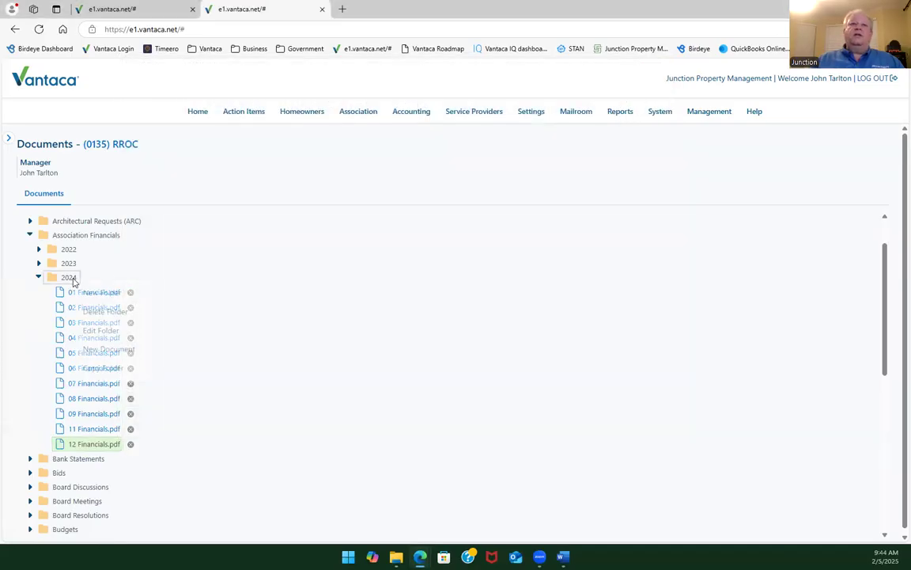
click(104, 331)
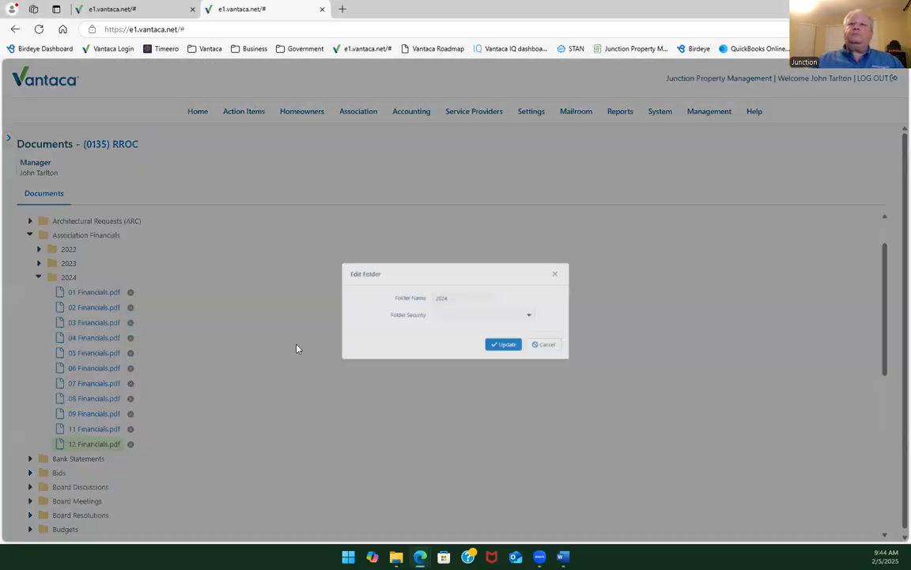
click(500, 308)
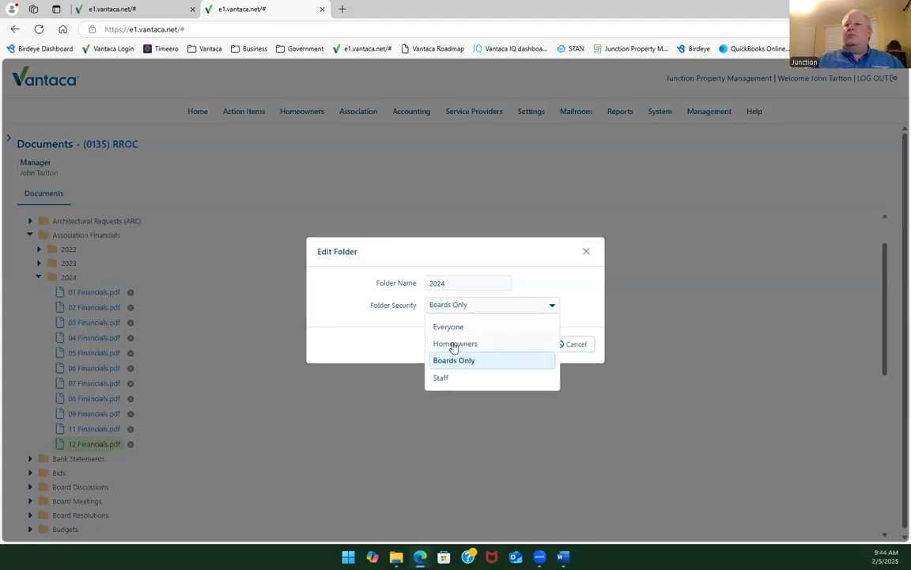
click(455, 343)
click(521, 346)
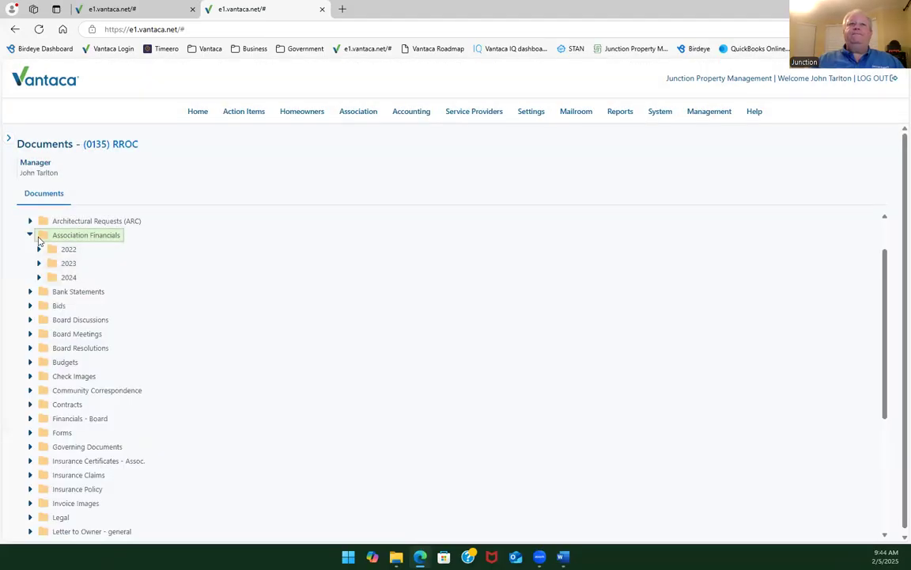
Check the folder security of the parent Association Financials folder and leave its settings without saving.
right_click(73, 237)
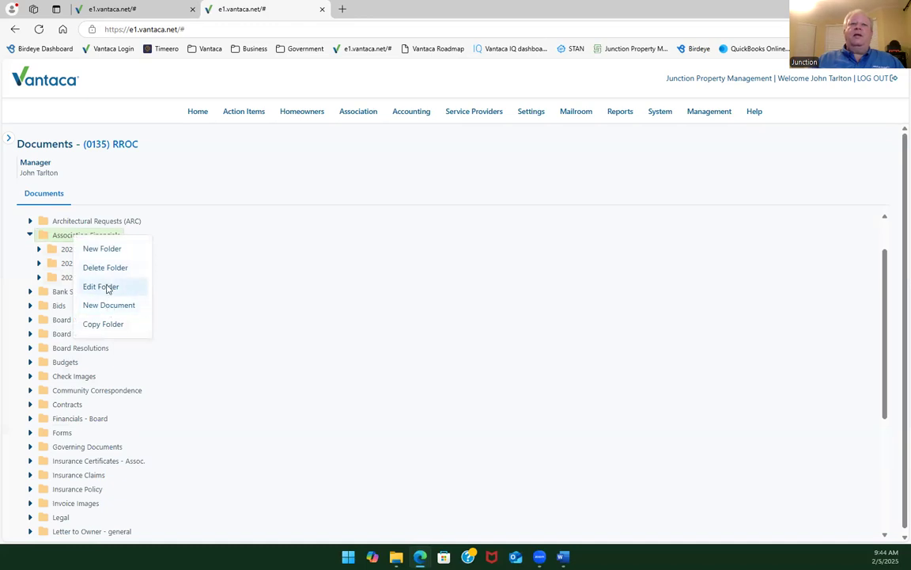
click(104, 286)
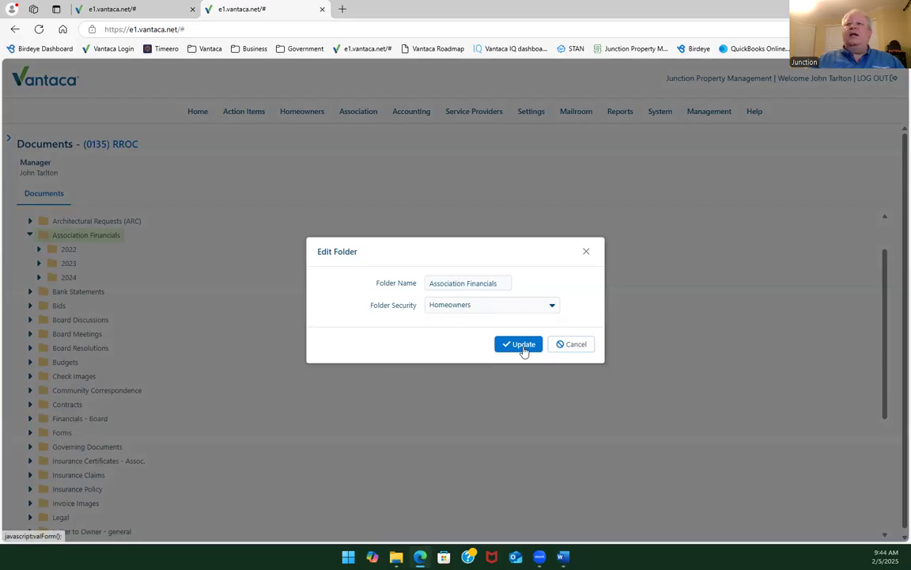
click(568, 345)
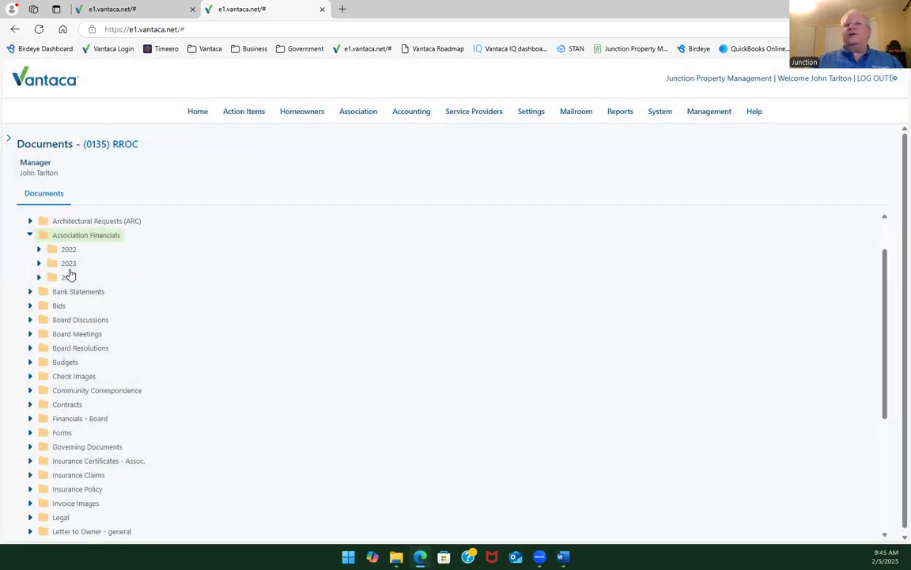
Set the folder security of the 2023 folder under Association Financials to Homeowners.
right_click(68, 268)
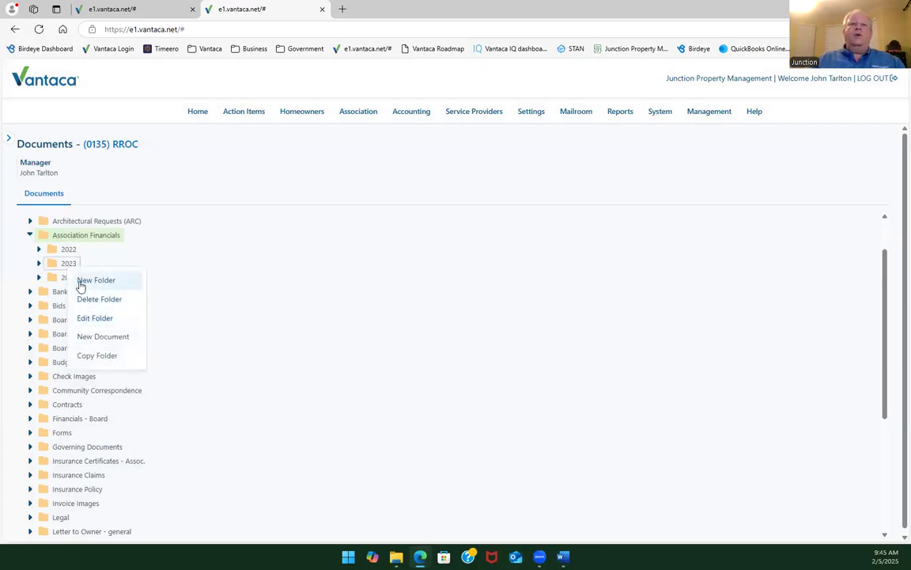
click(95, 317)
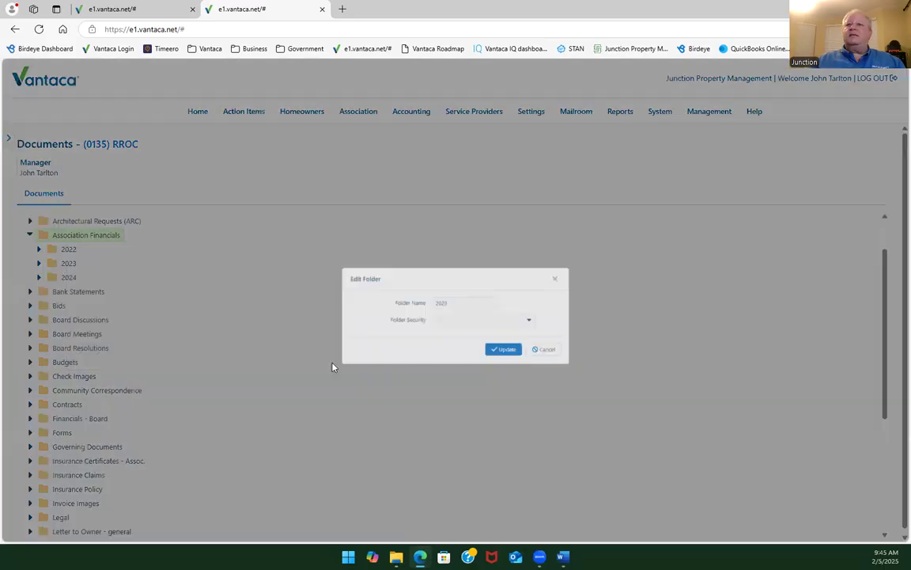
click(483, 307)
click(451, 346)
click(504, 346)
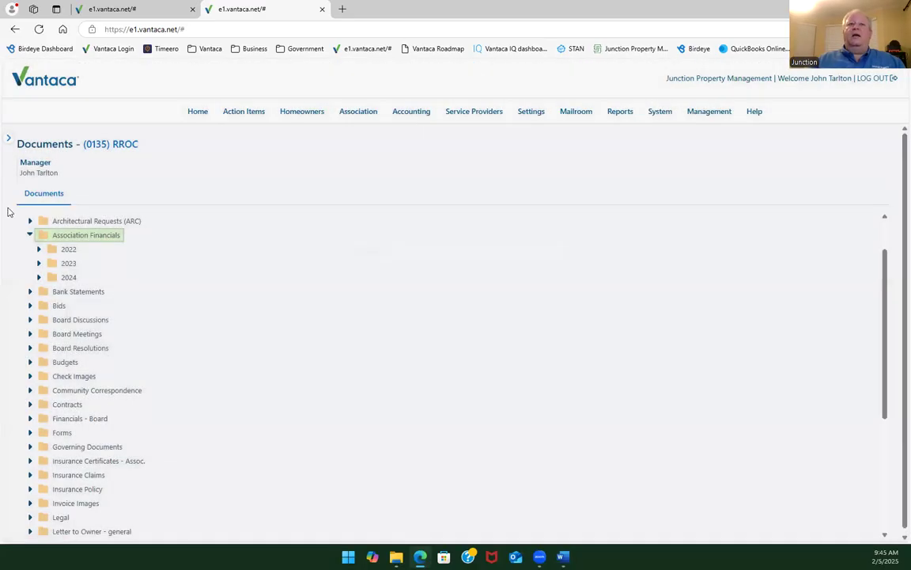
Set the folder security of the 2022 folder under Association Financials to Homeowners and collapse the parent folder.
right_click(67, 250)
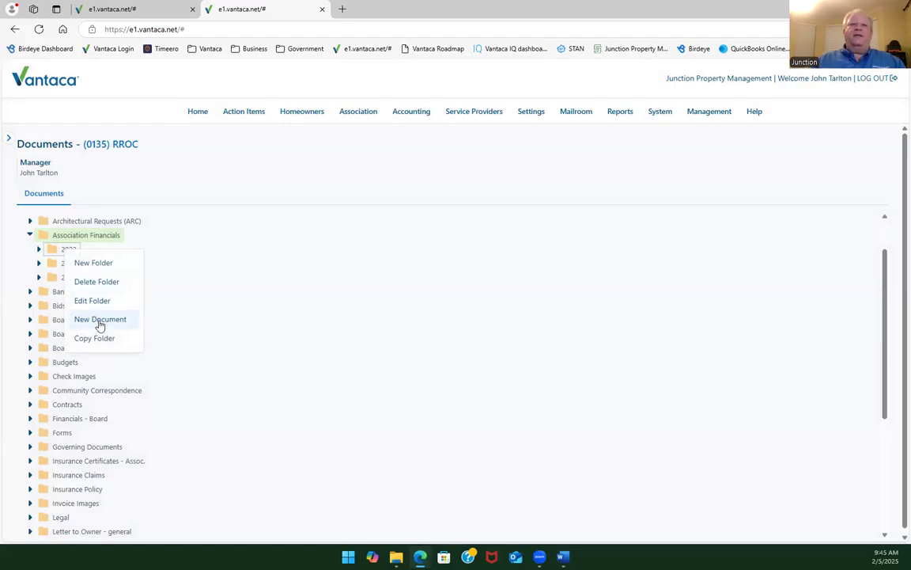
click(95, 308)
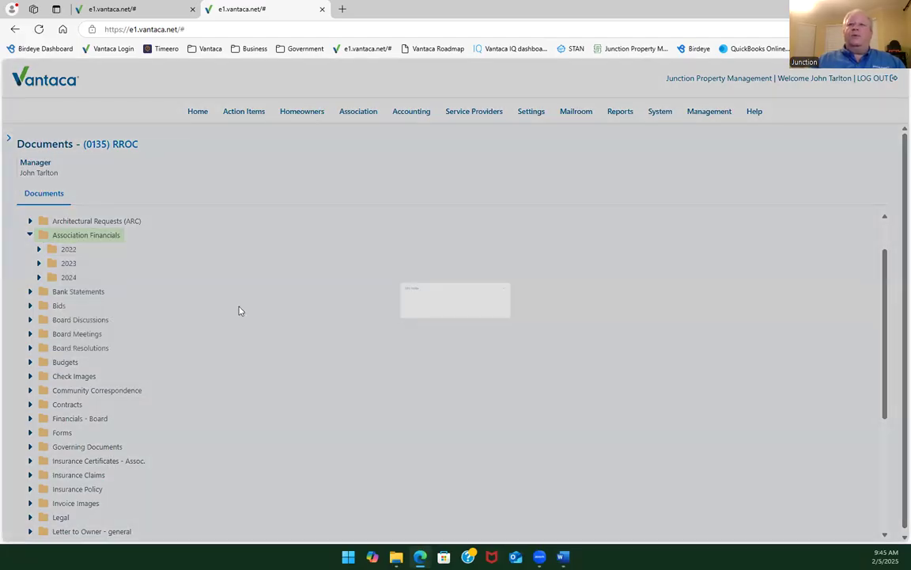
click(437, 309)
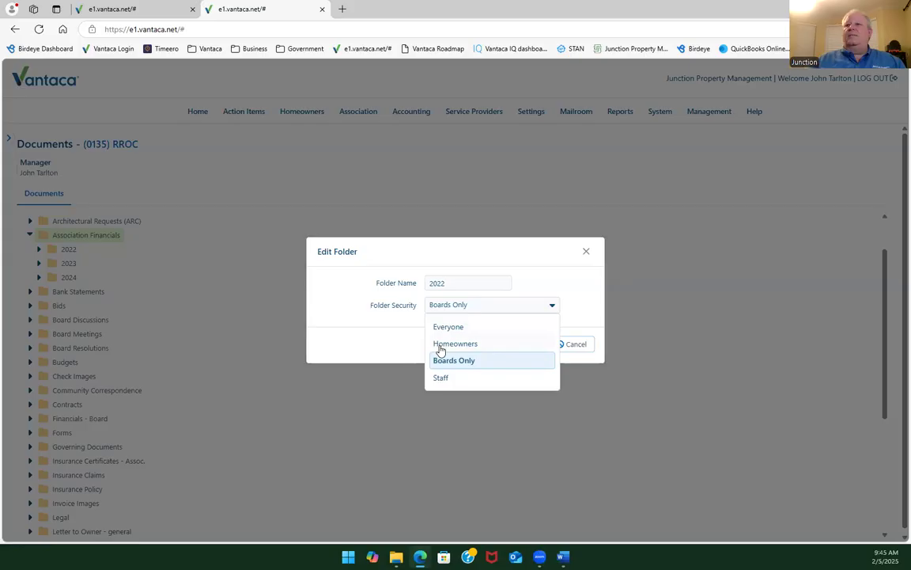
click(441, 342)
click(514, 346)
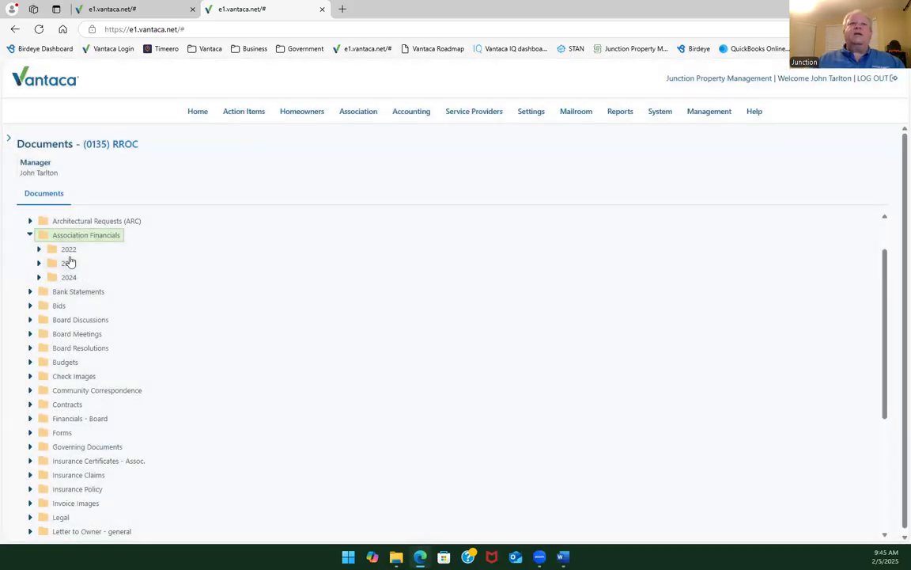
click(31, 237)
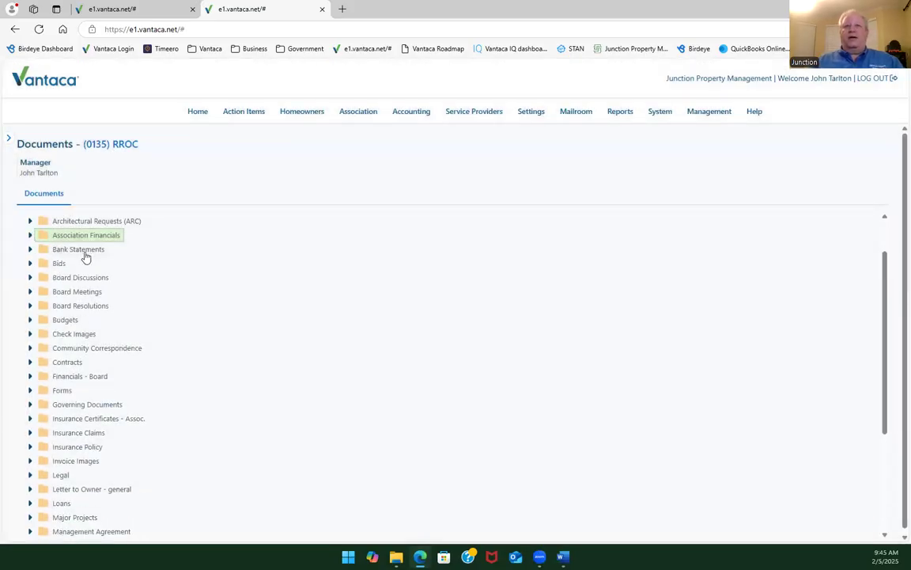